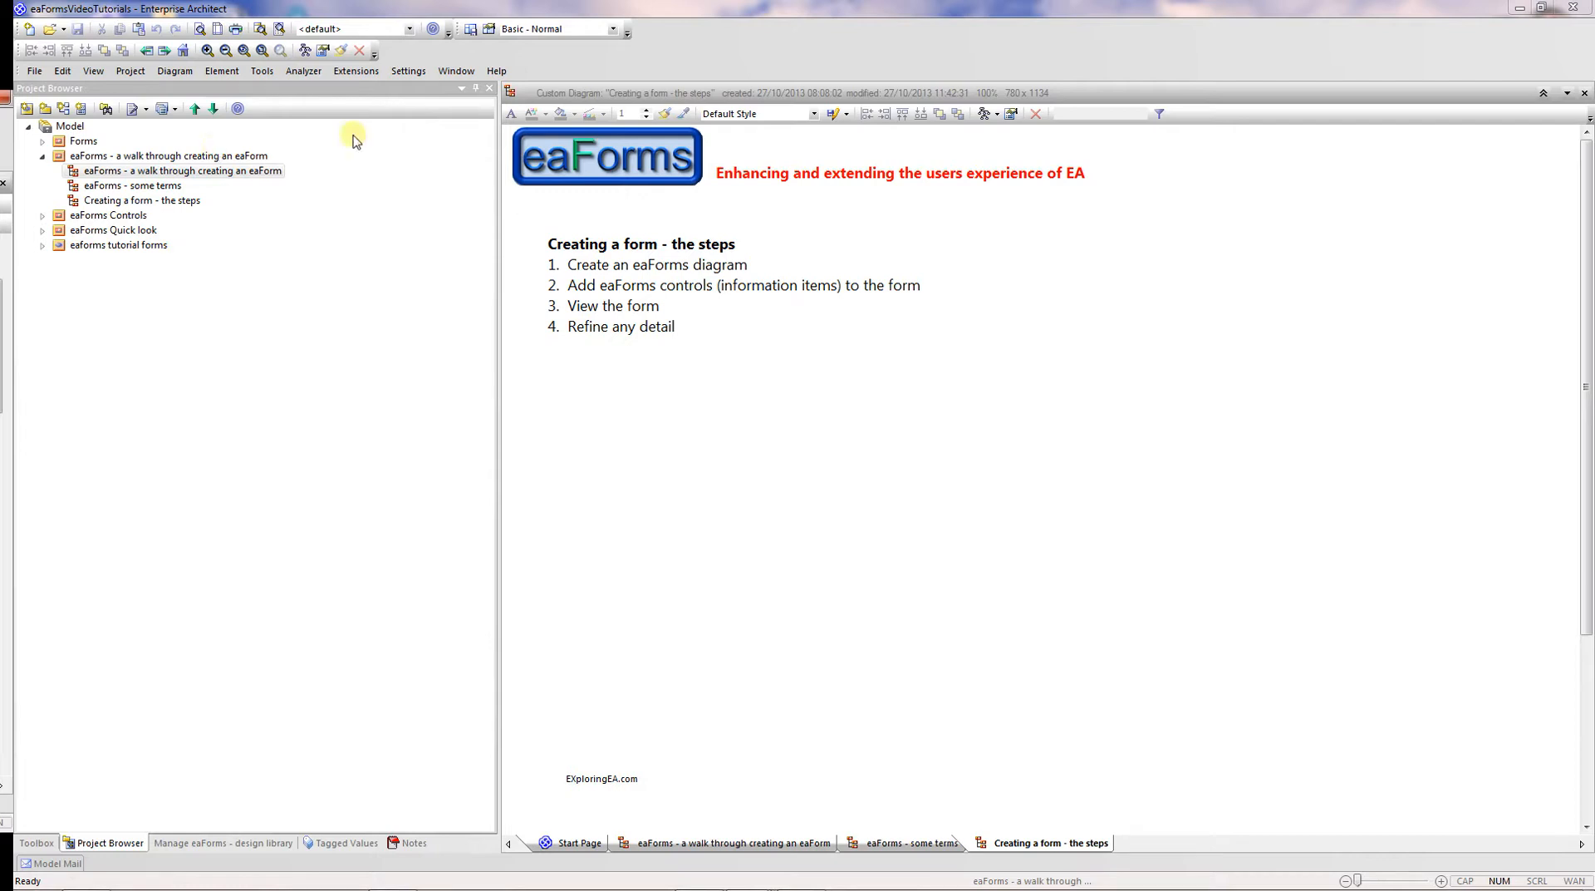
- Create a package named "Use Case example" under the "eaForms - a walk through creating an eaForm" package, with a new diagram added and opened
click(140, 158)
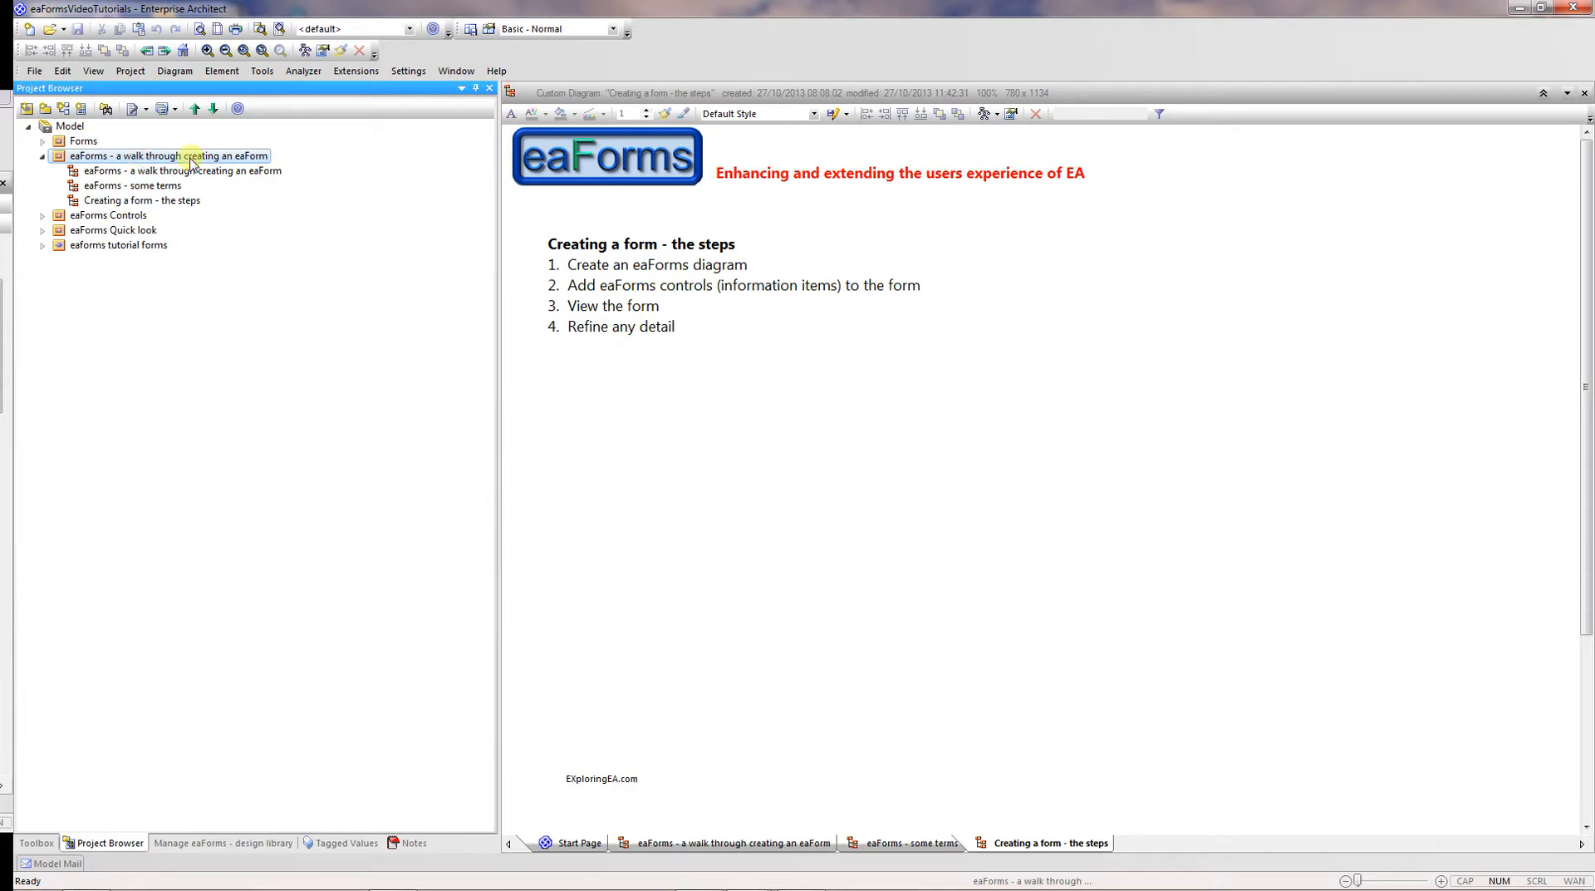
click(45, 109)
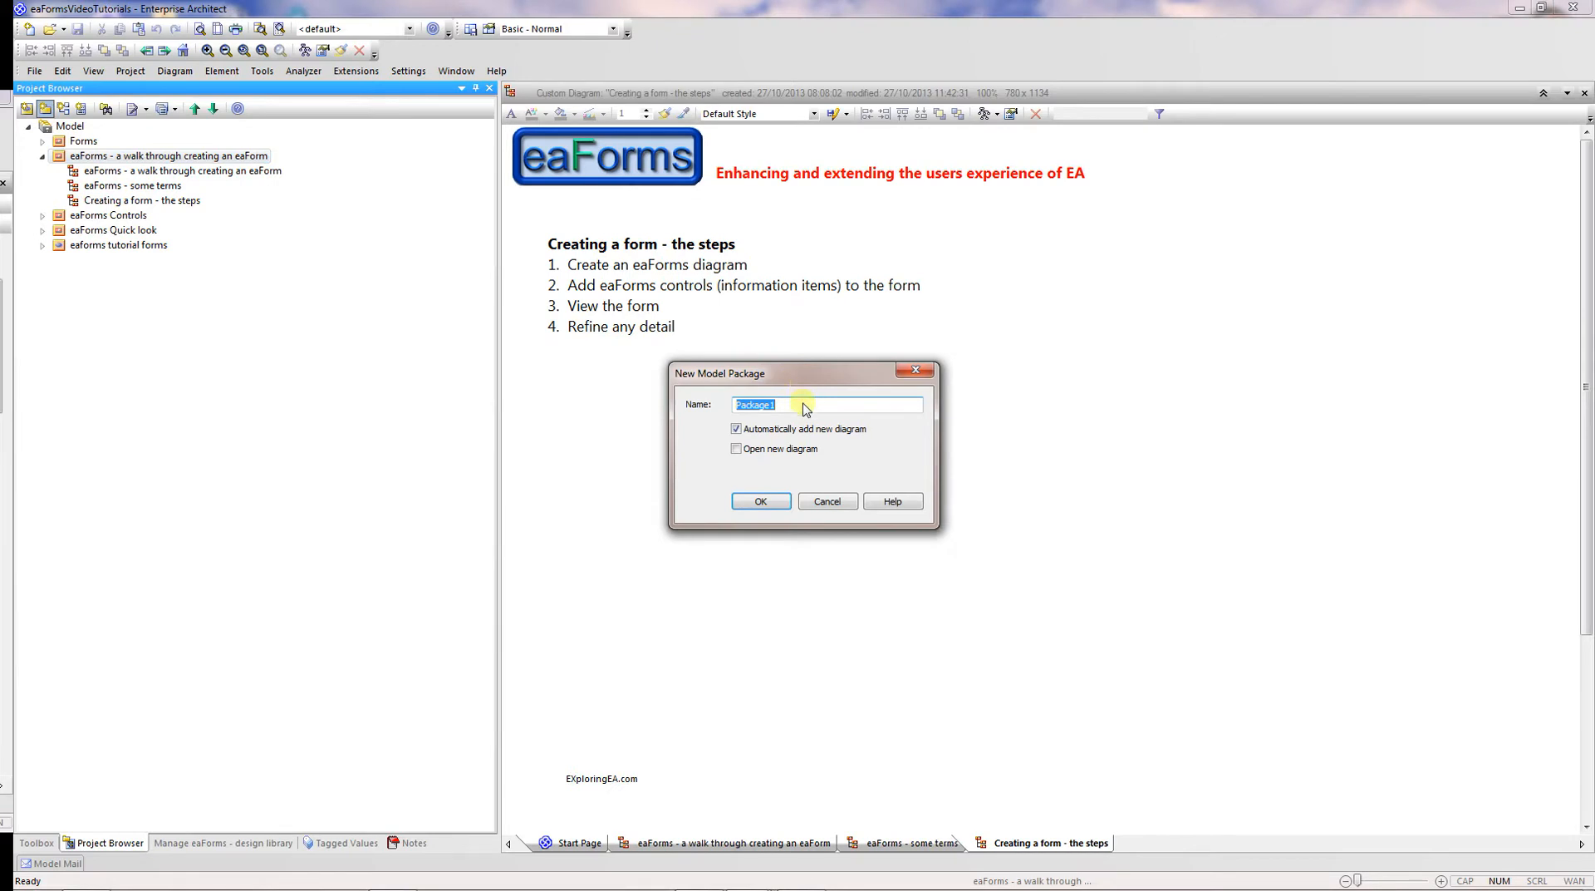
text(Use Case example)
click(748, 449)
click(765, 505)
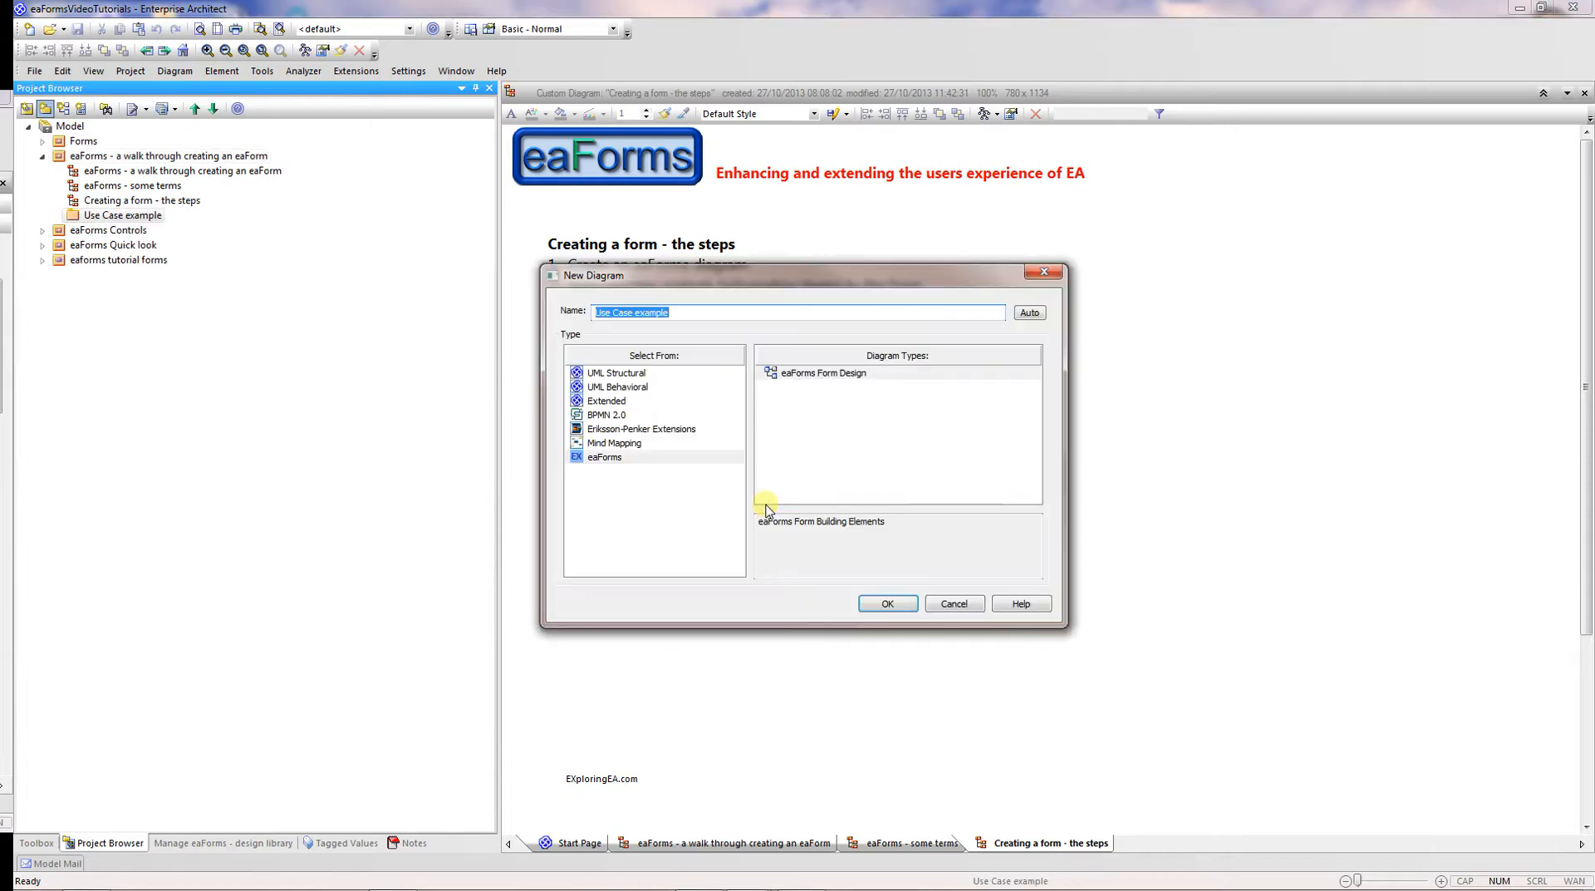
- Create the package's diagram as an eaForms Form Design diagram, keeping the name "Use Case example"
click(599, 459)
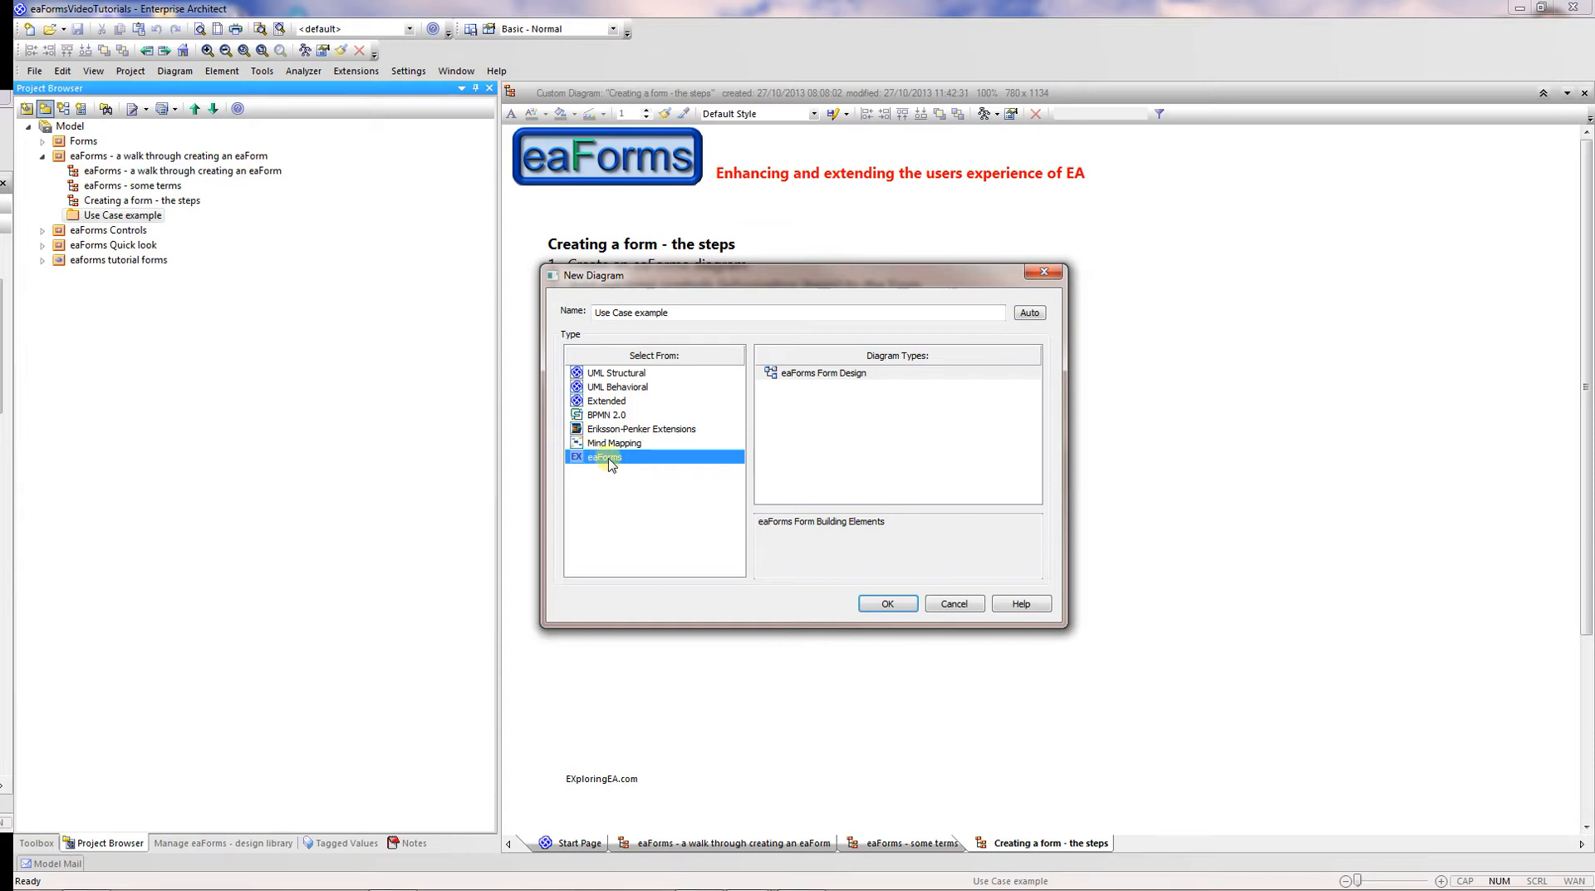
click(841, 374)
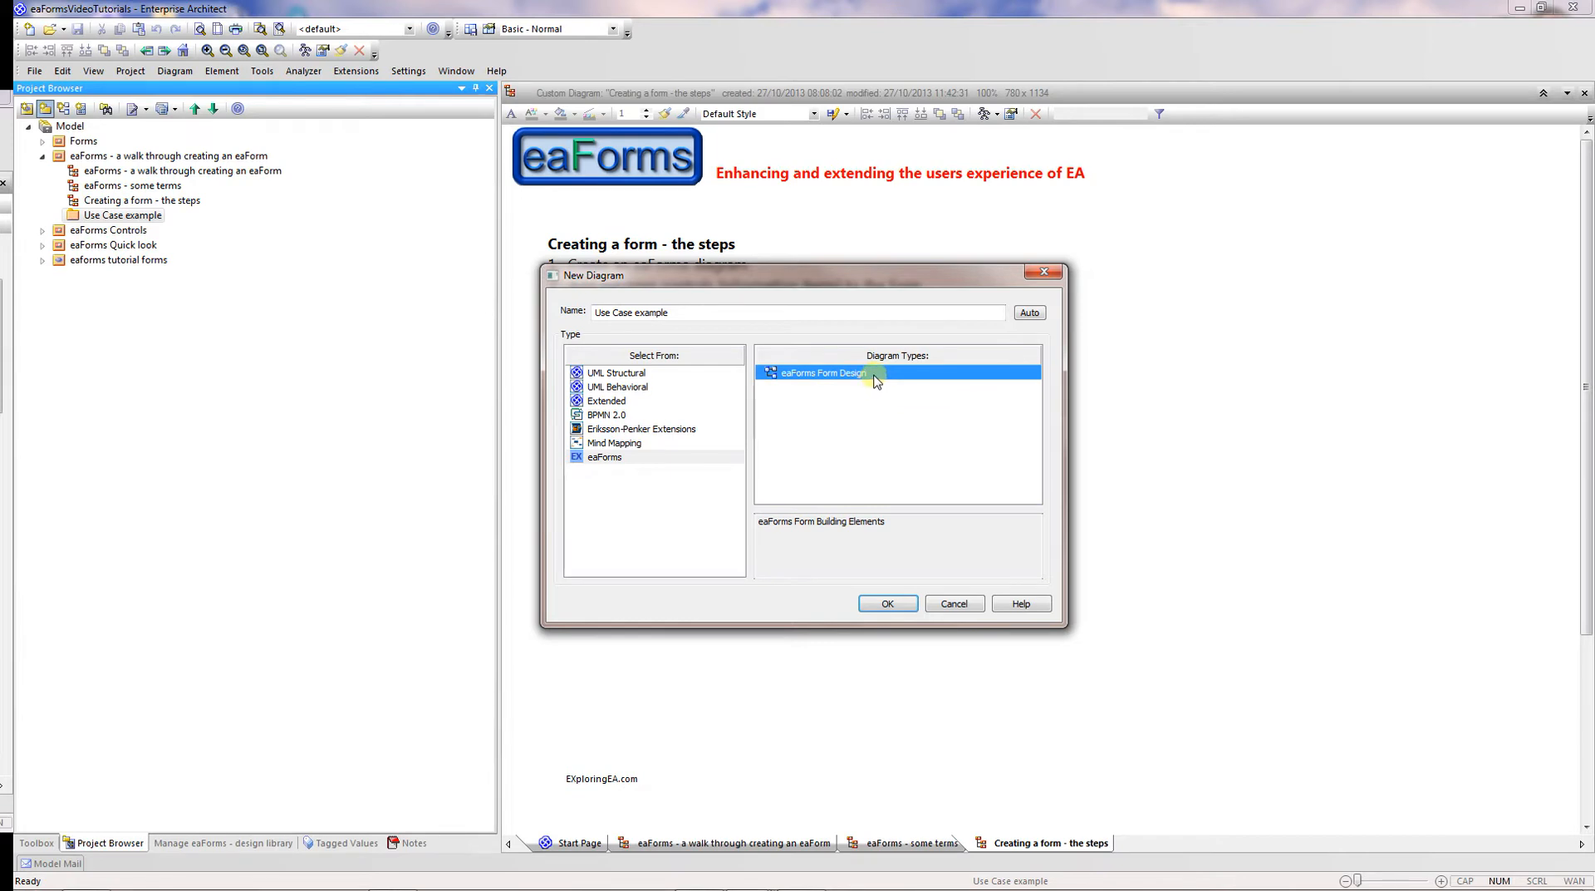
click(902, 605)
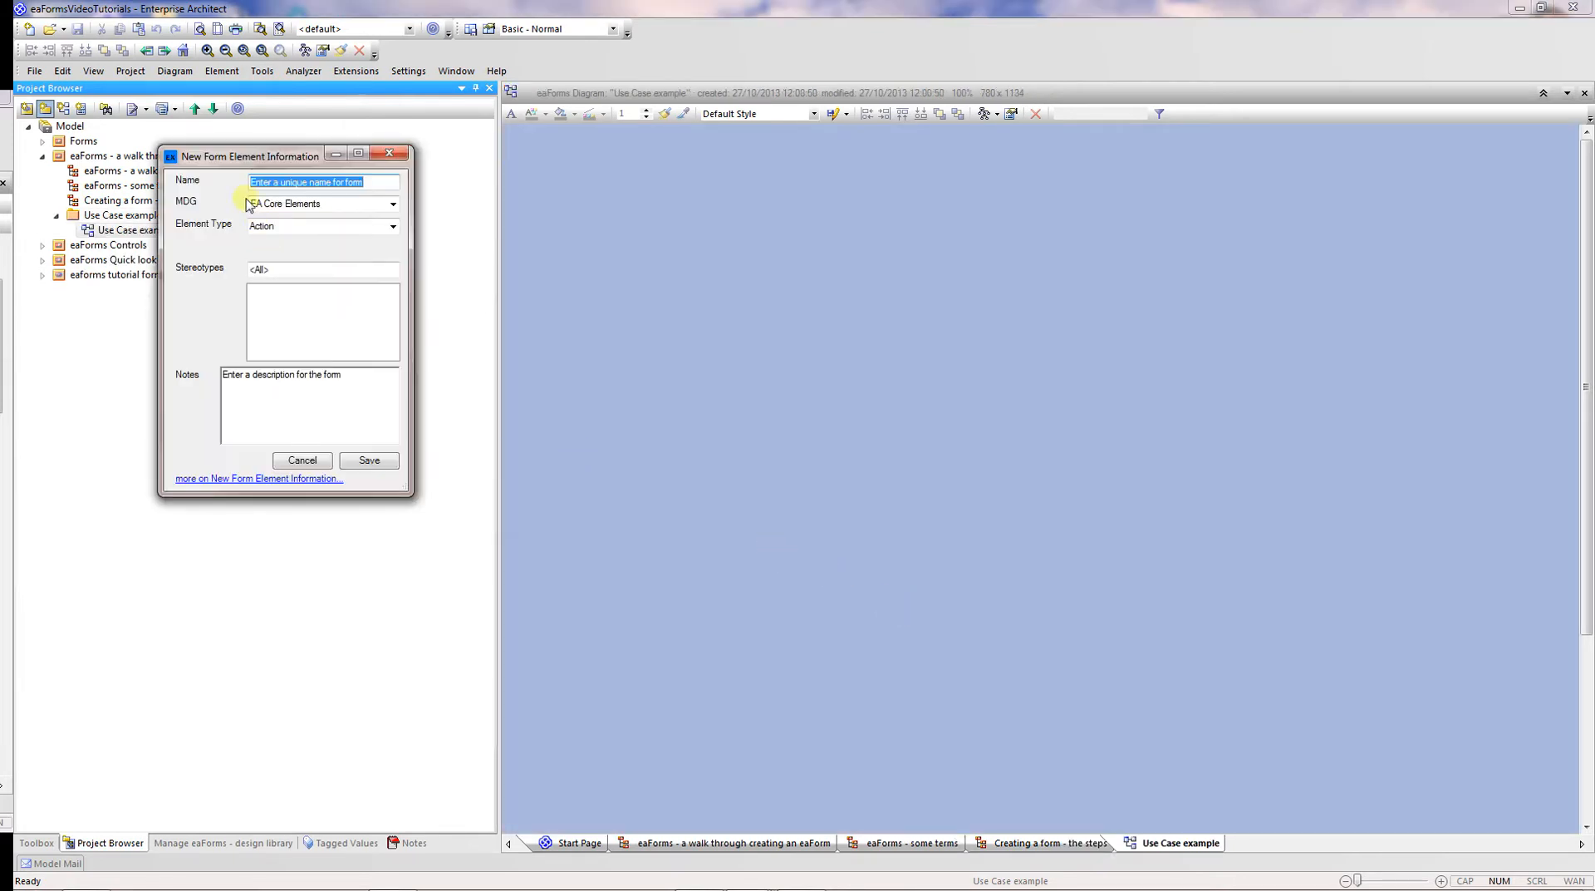
- Name the new form element "Use Case Example" and set its element type to UseCase, keeping EA Core Elements as the MDG
drag(239, 159, 604, 182)
drag(728, 205, 595, 209)
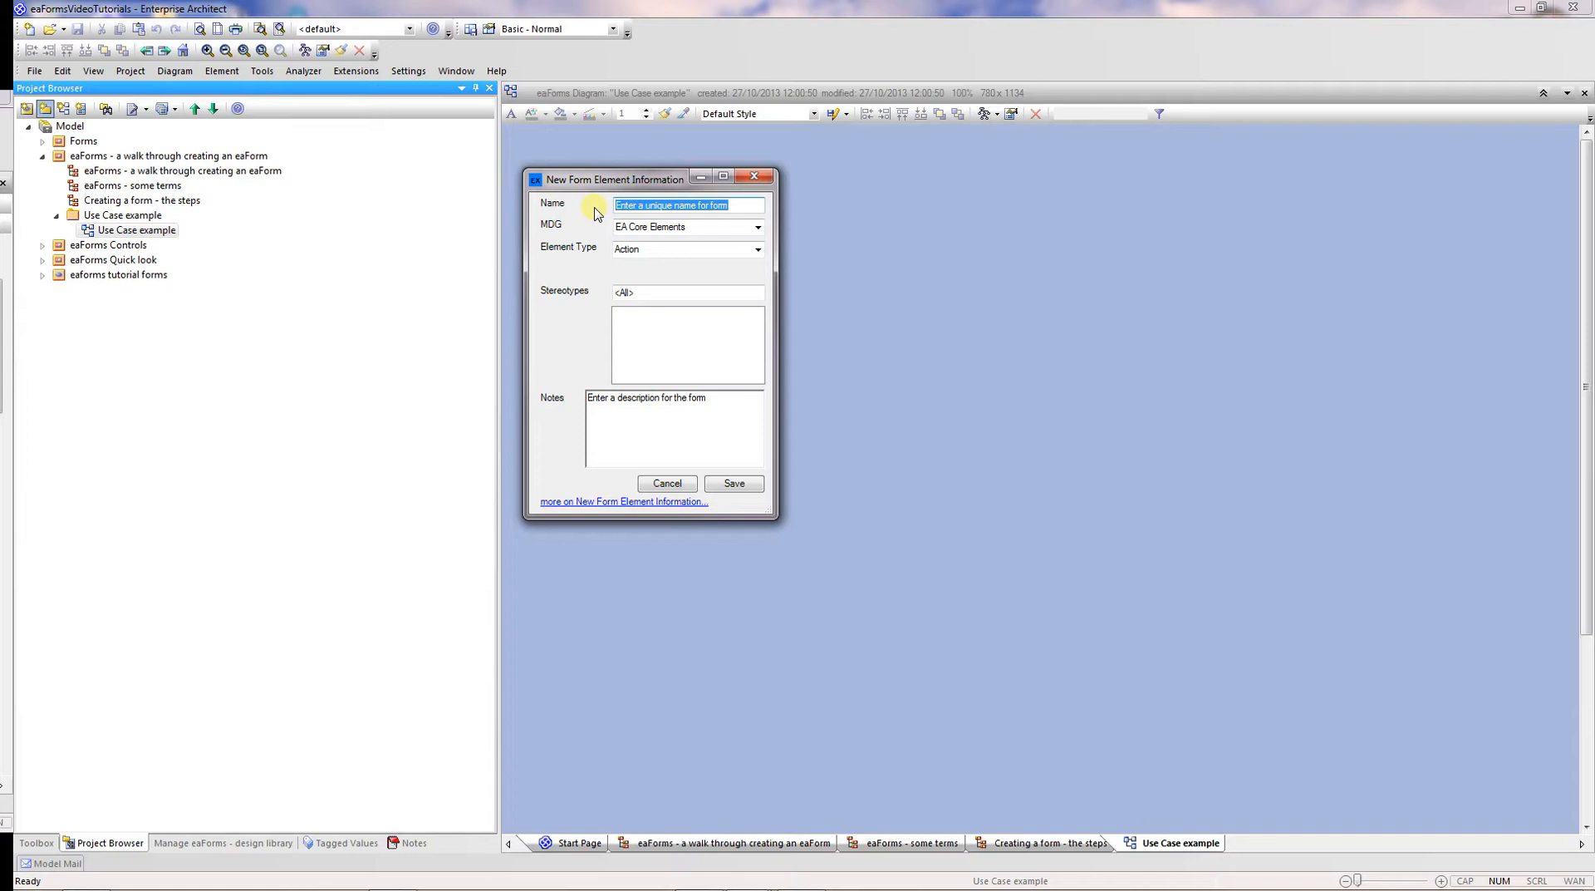
text(Use Case Example)
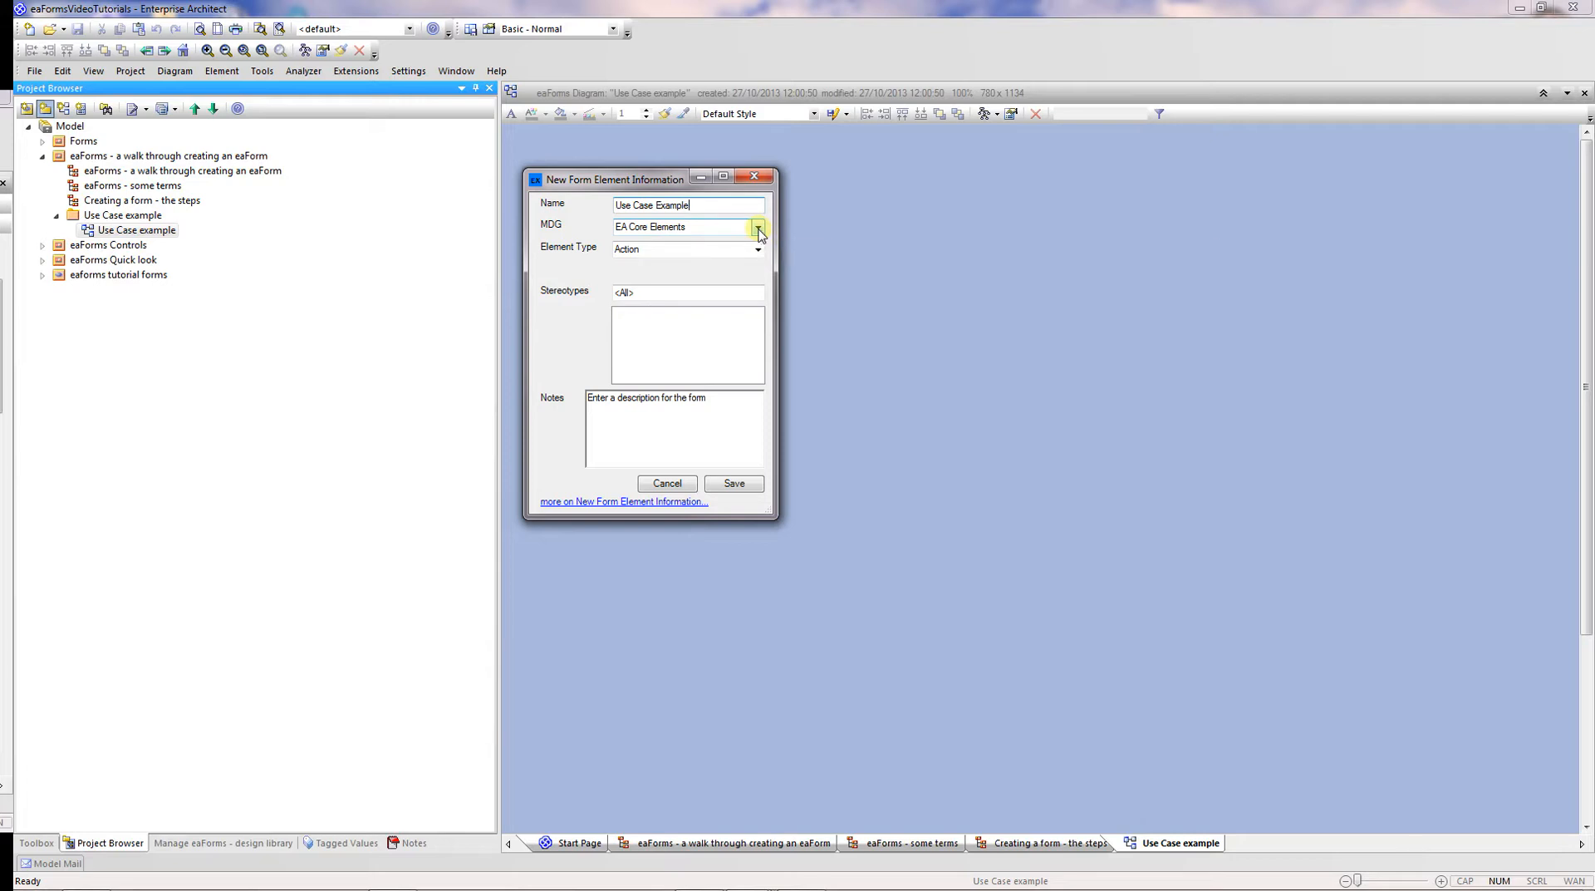
click(759, 228)
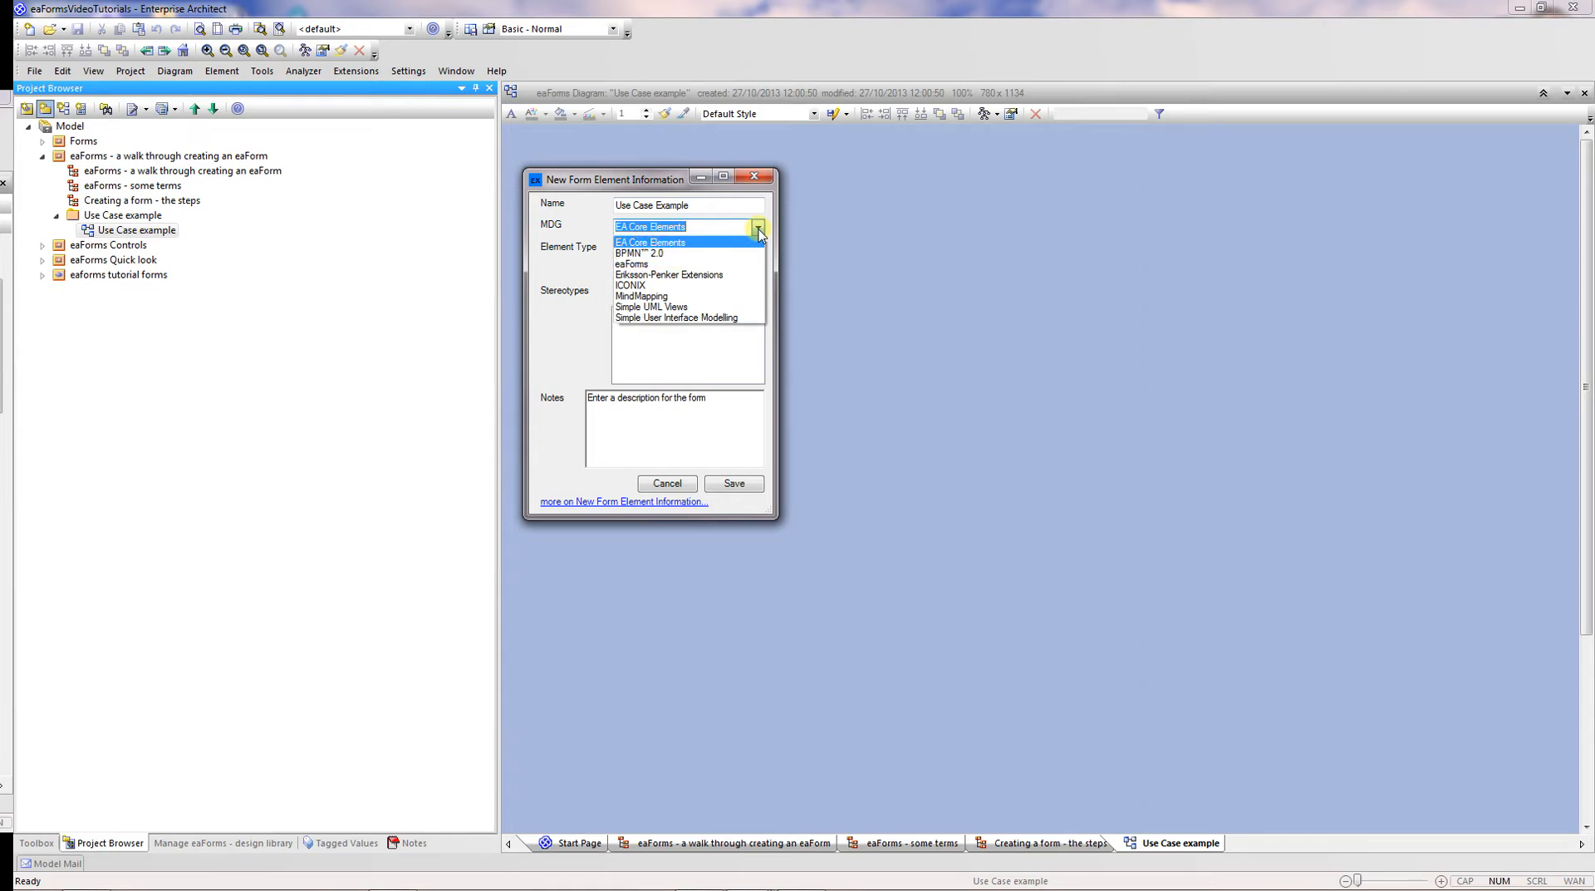
click(759, 231)
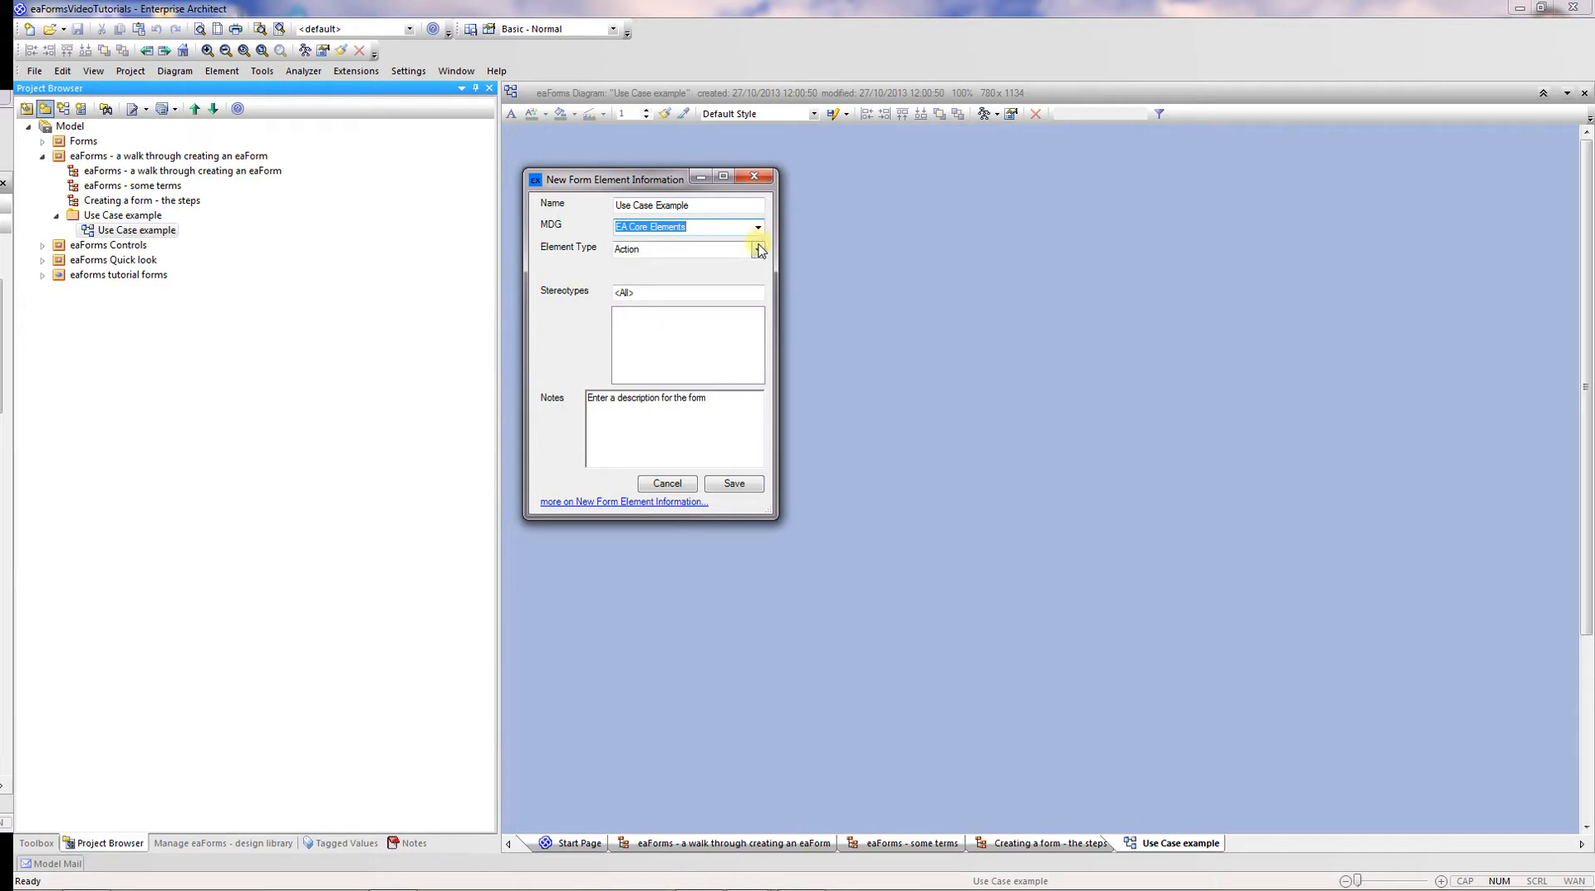
click(759, 249)
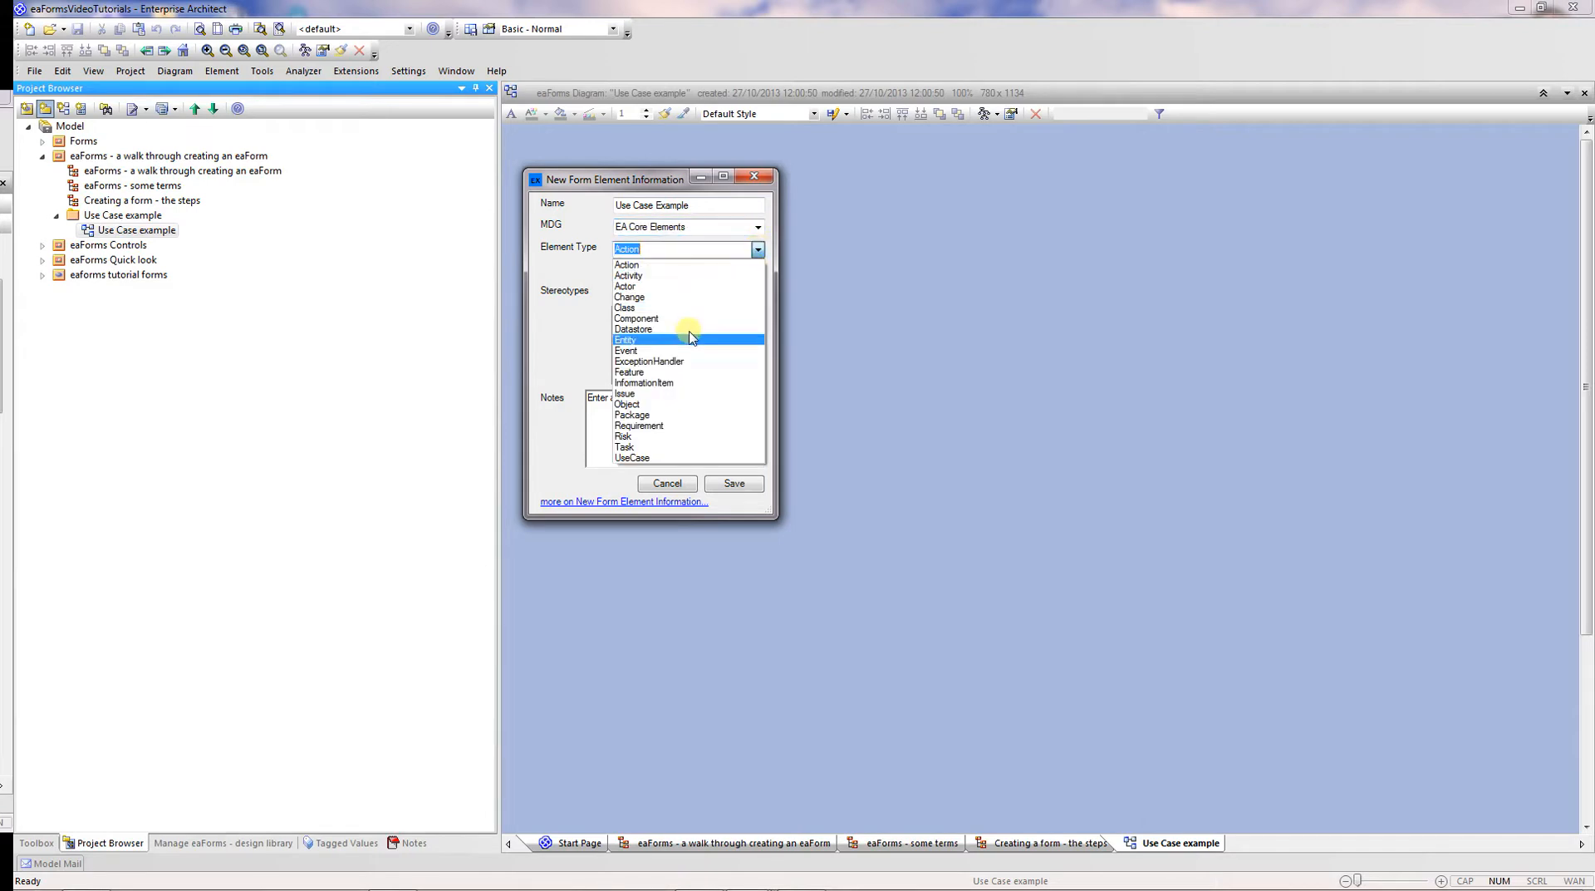
click(680, 459)
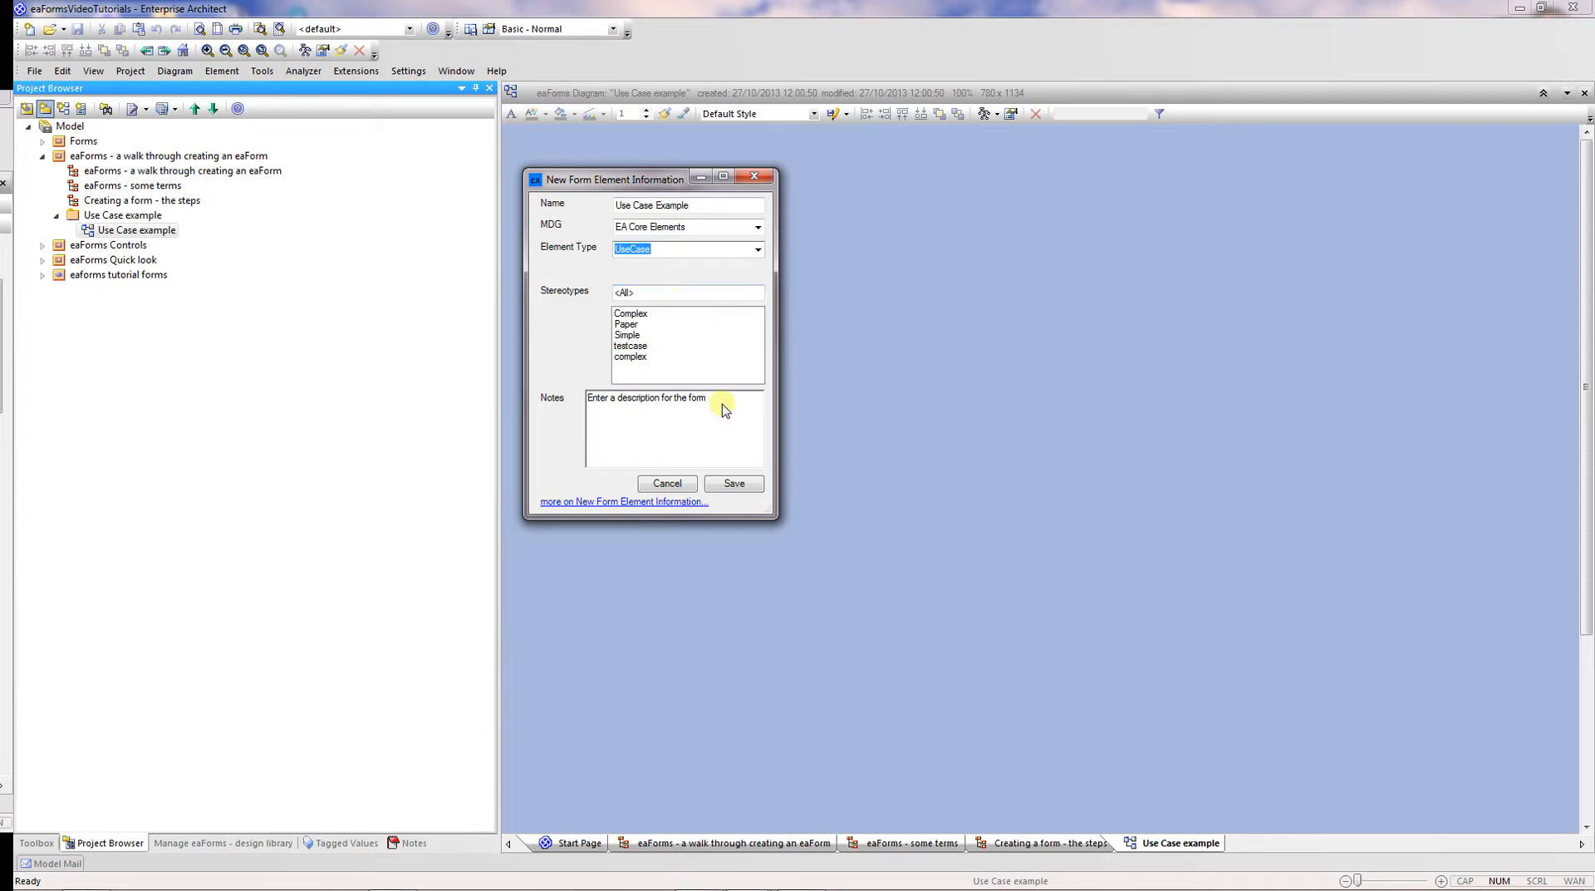
- Enter "Use Case Example" as the form's notes and save the form element information
drag(719, 400, 592, 403)
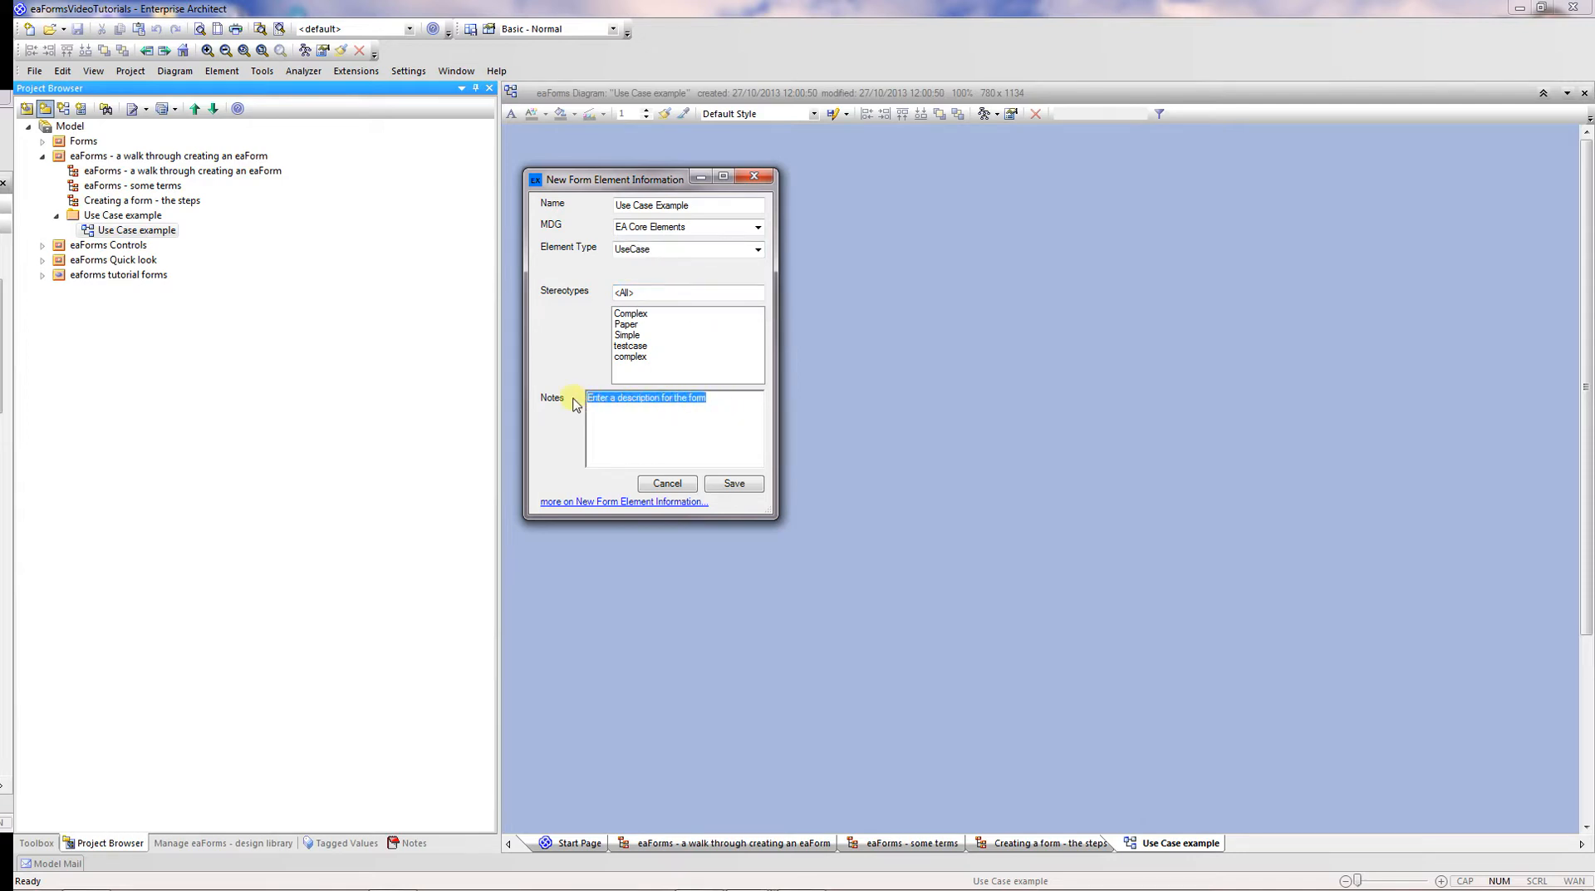
text(Use Case Example)
click(734, 485)
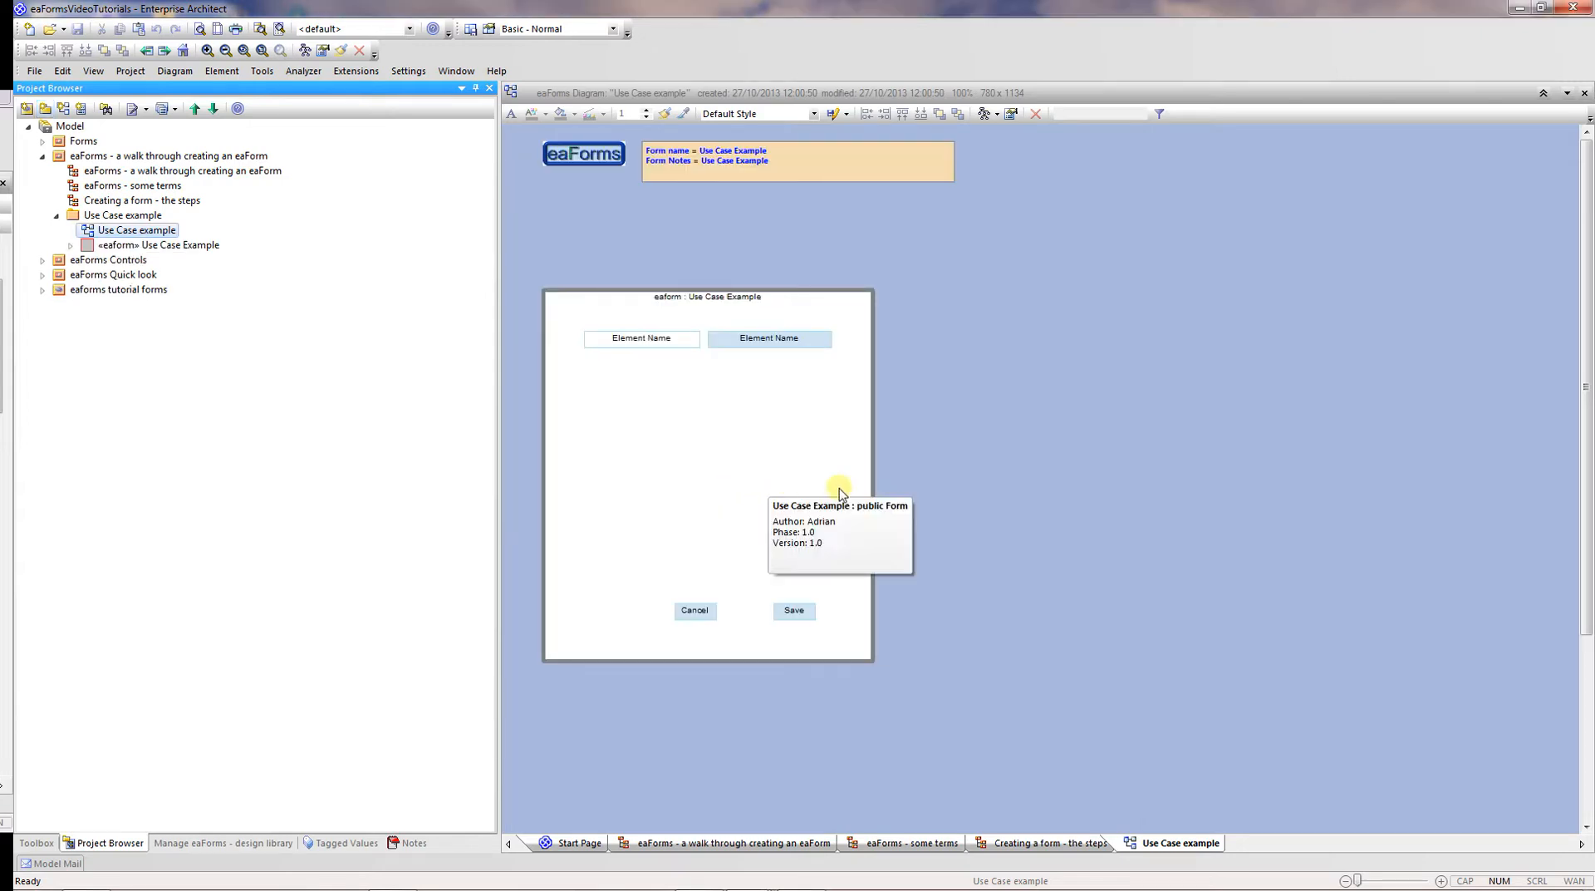
- Move the form up beneath its header note and align the Element Name label and text box side by side near the form's top
click(760, 462)
drag(764, 392, 764, 392)
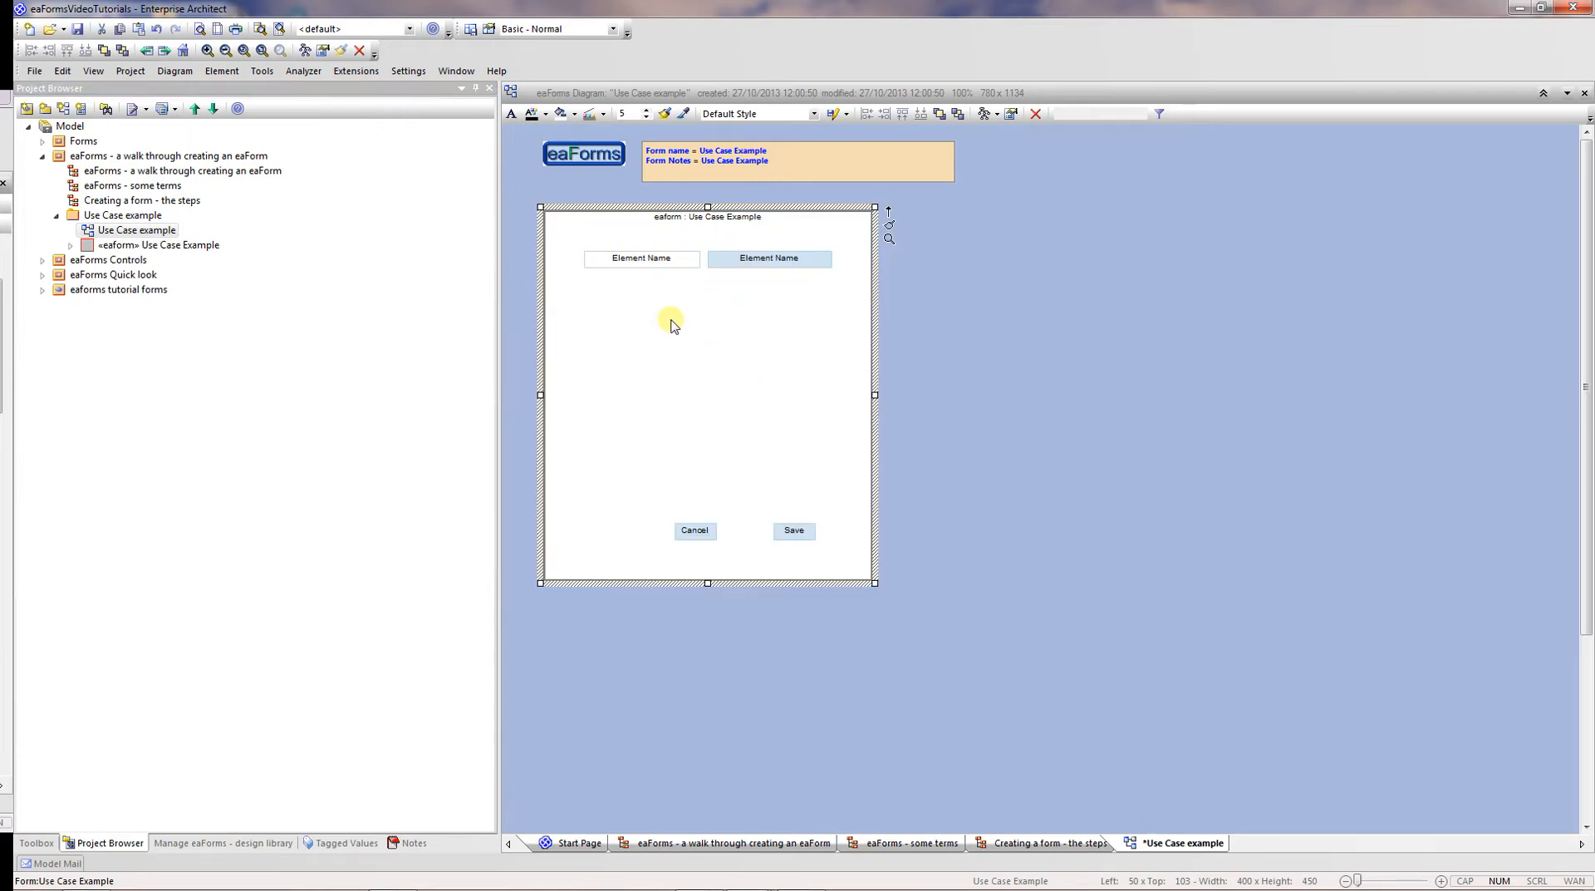
click(647, 264)
drag(647, 264, 630, 253)
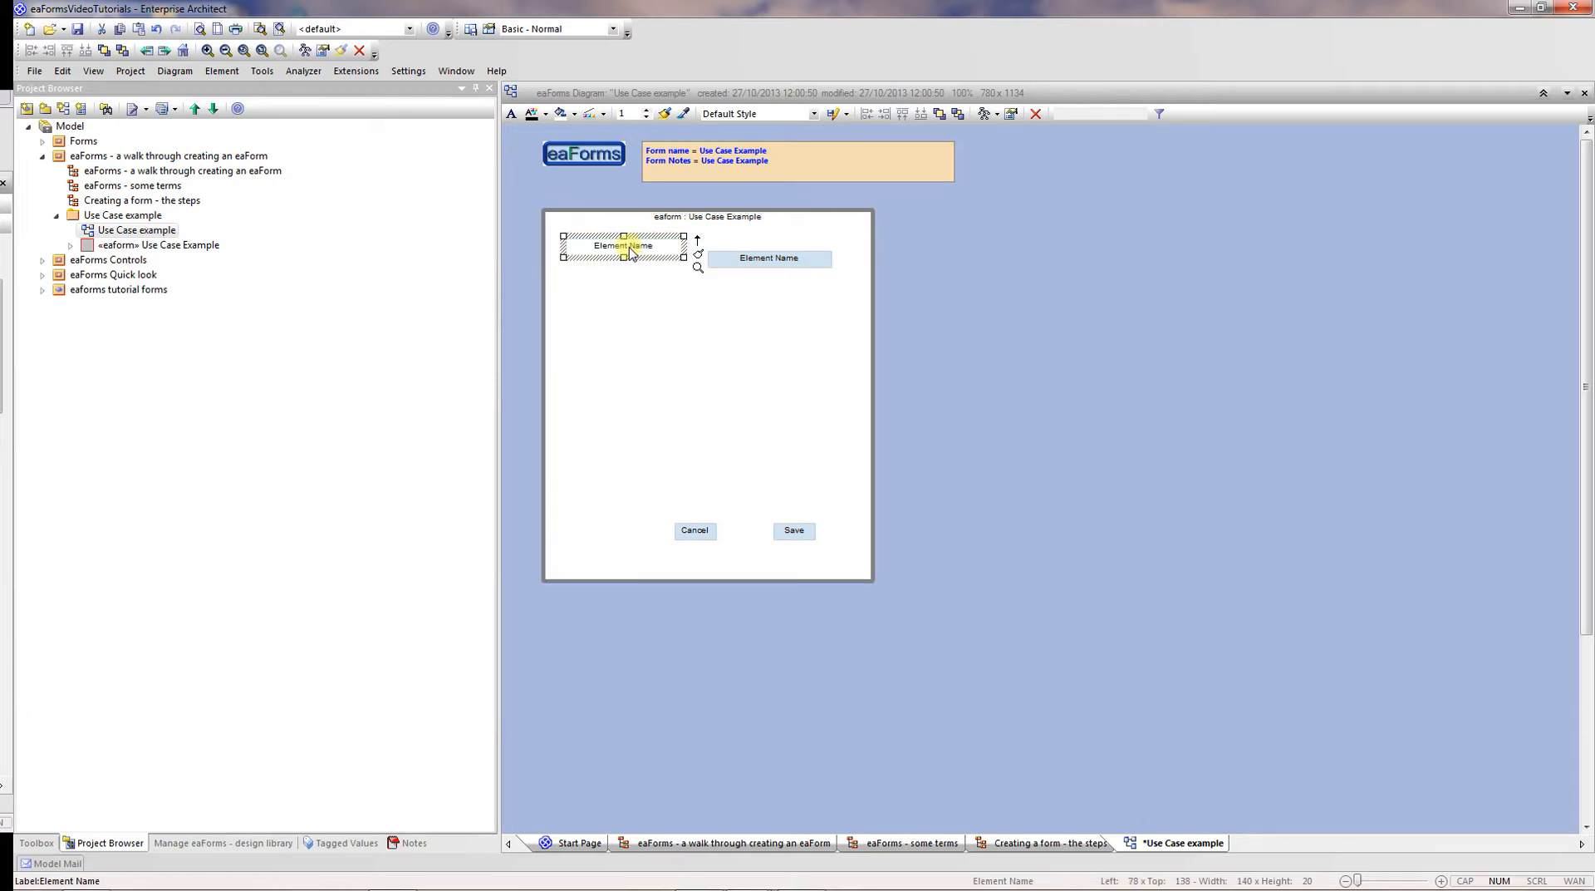
click(758, 260)
drag(758, 260, 790, 249)
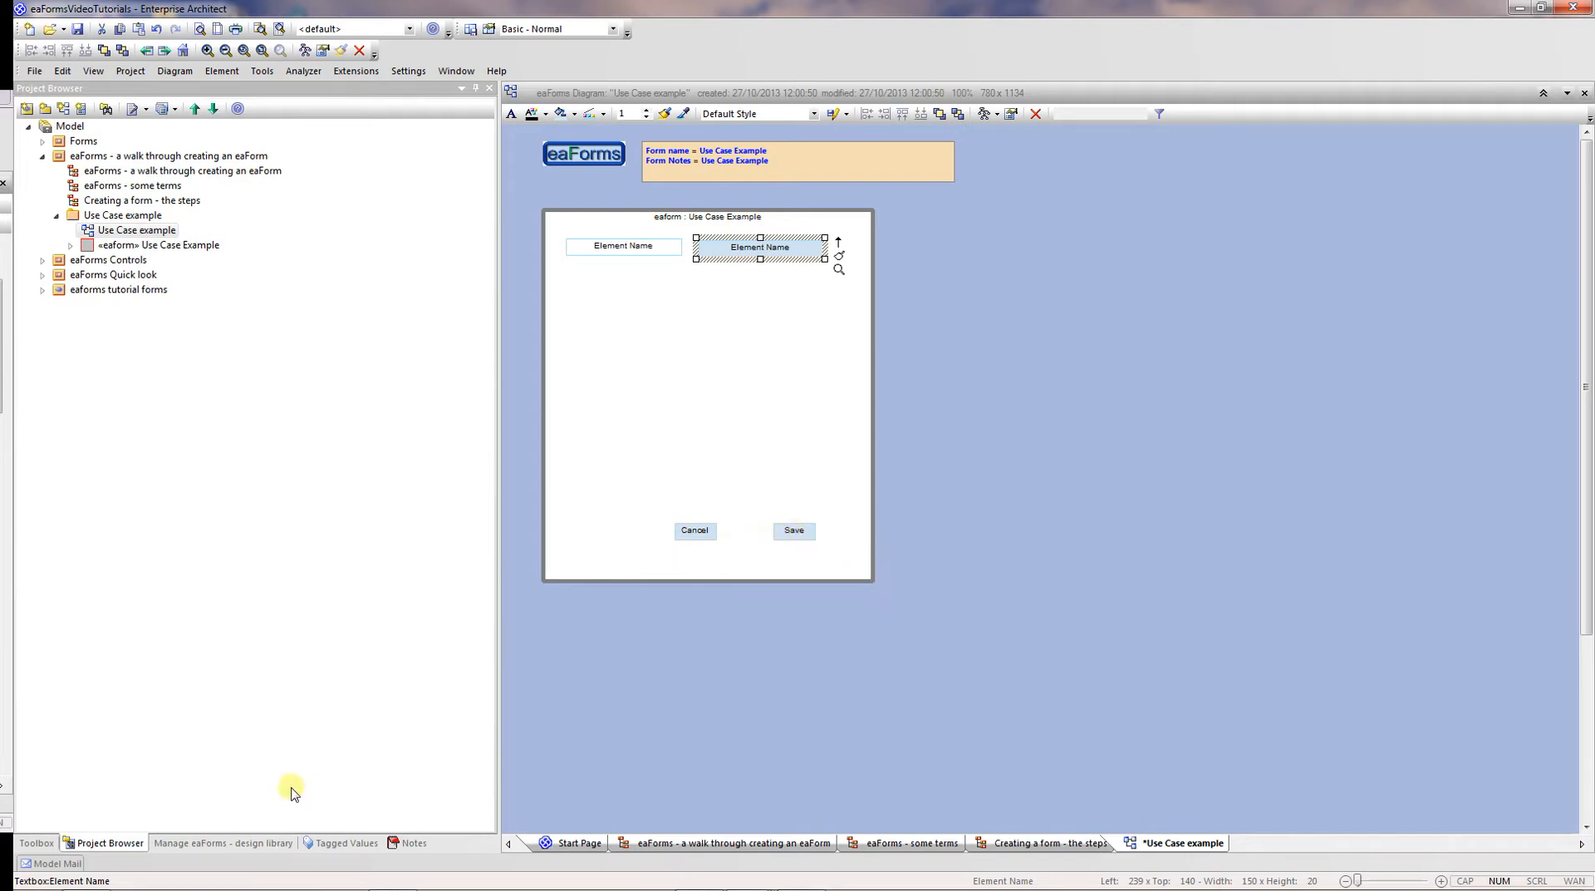
- Preview the Use Case Example form from the eaForms design library, then close the preview
click(239, 844)
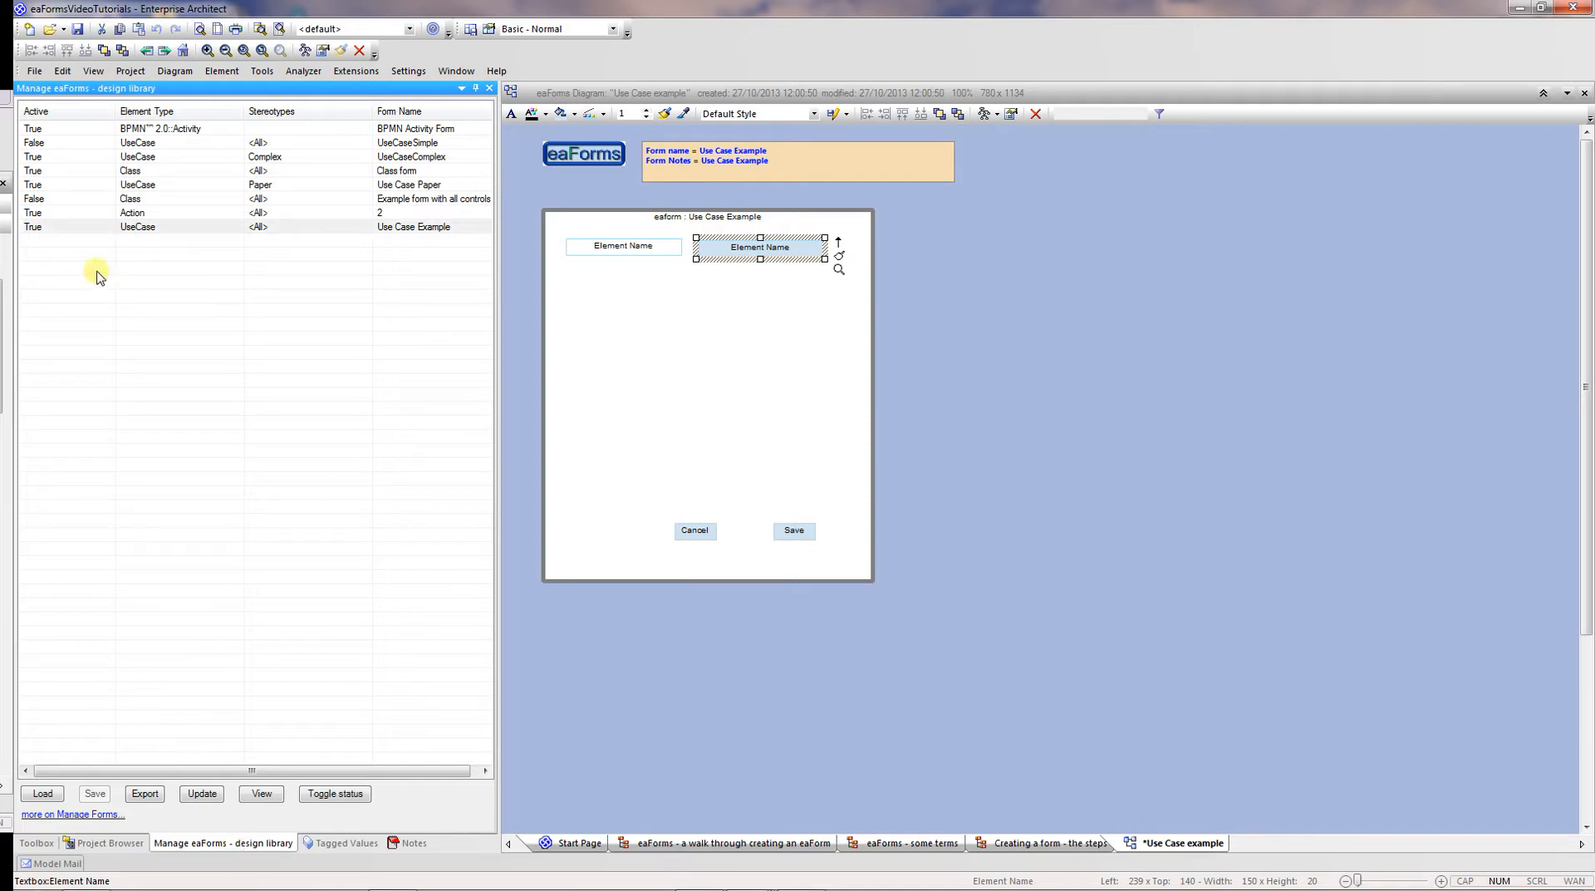
click(87, 227)
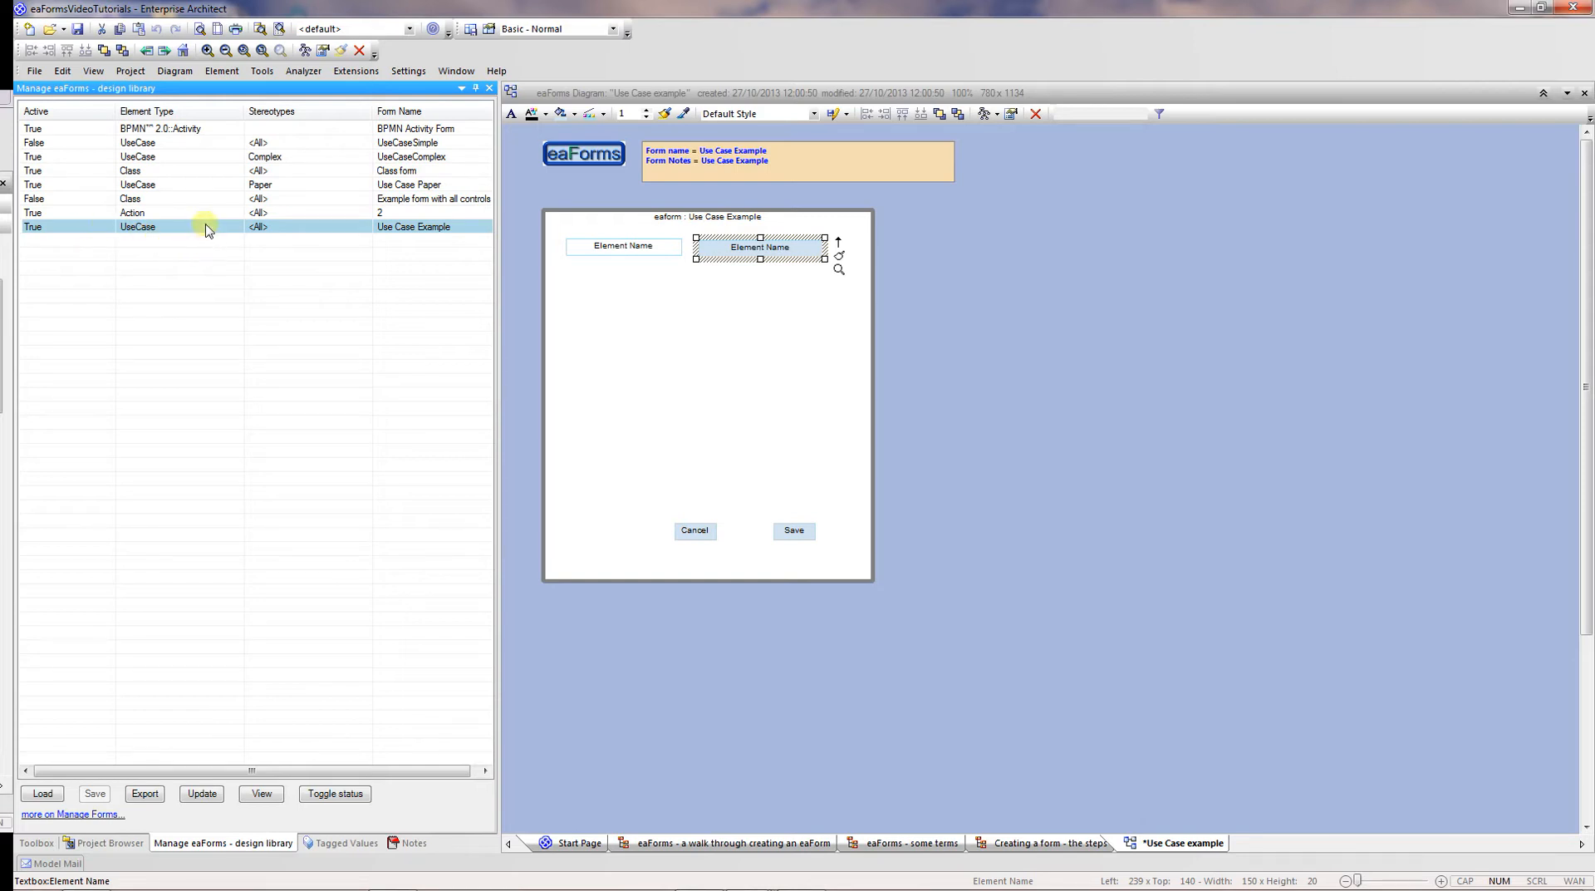
click(262, 795)
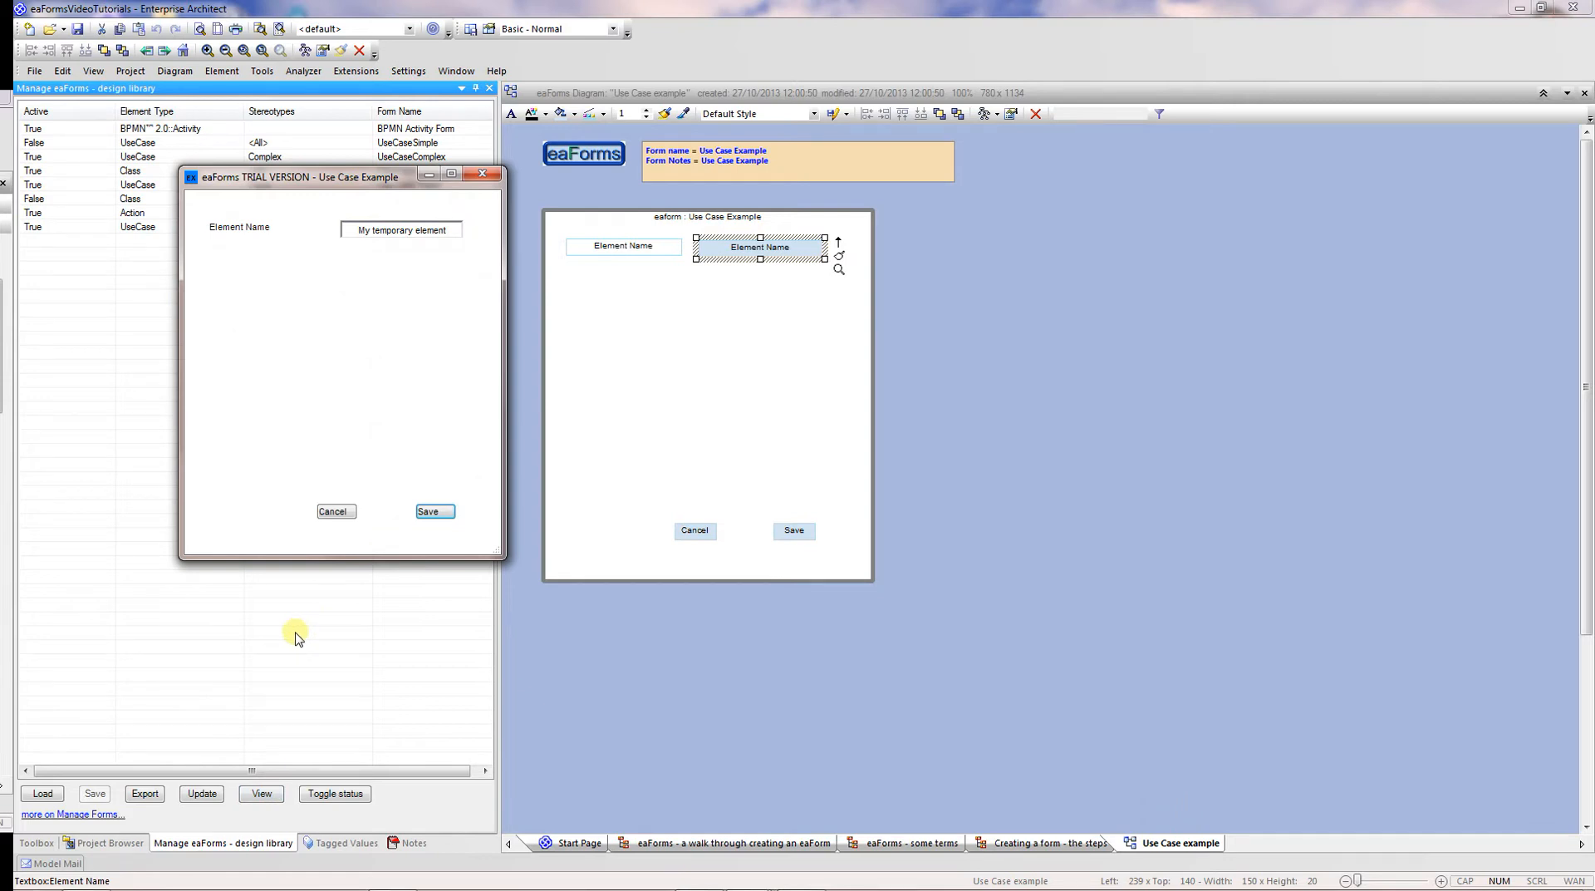
click(331, 511)
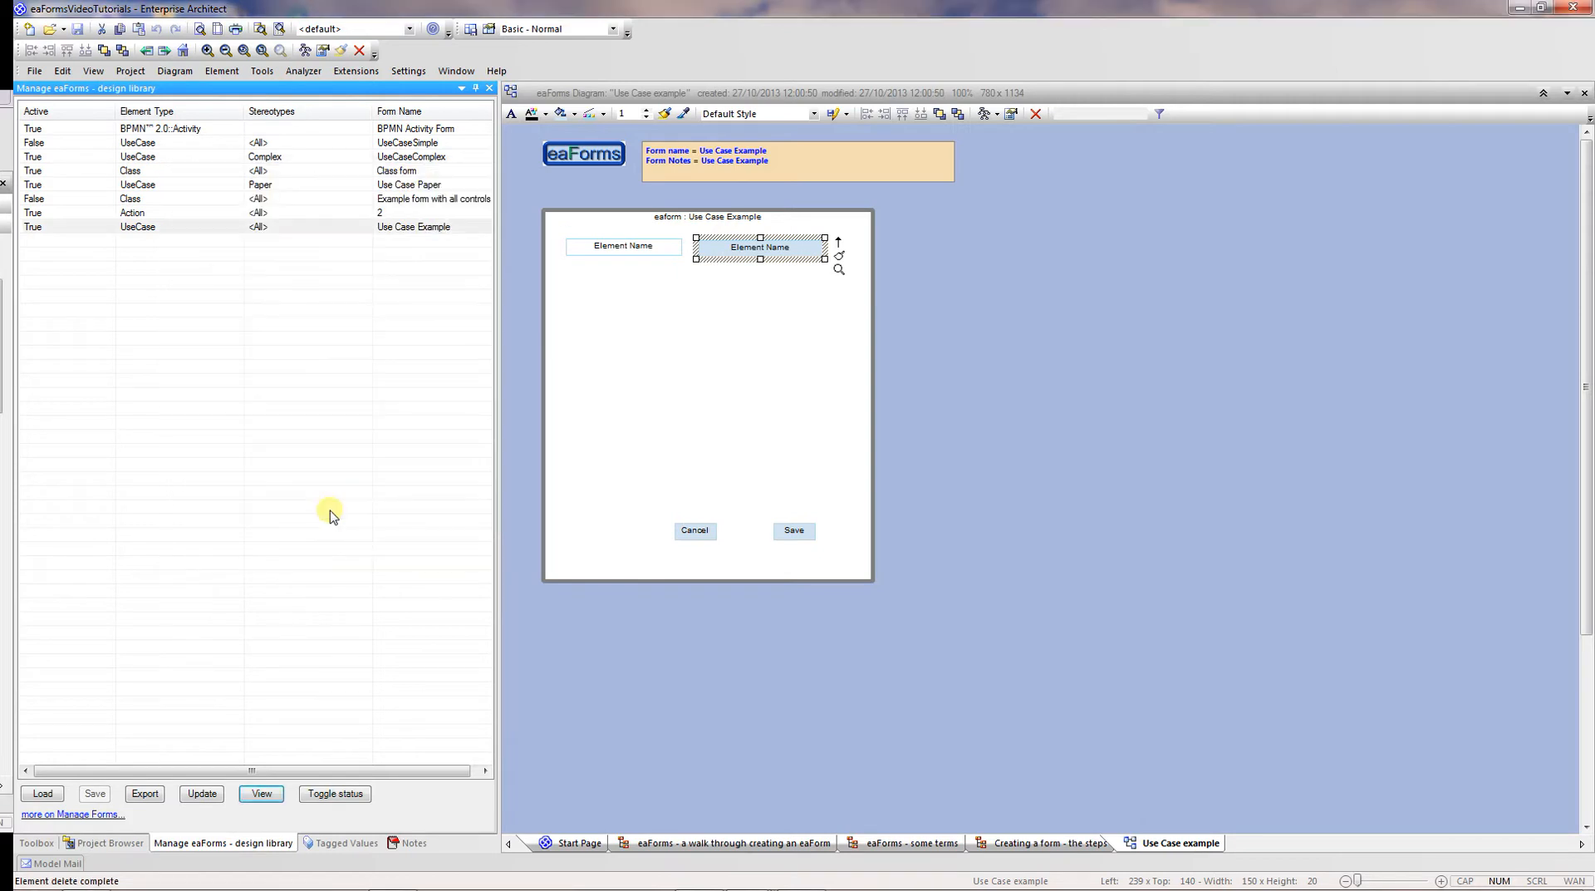
- Add a rich text box with element.Notes as its content source and position it below the Element Name text box
click(37, 842)
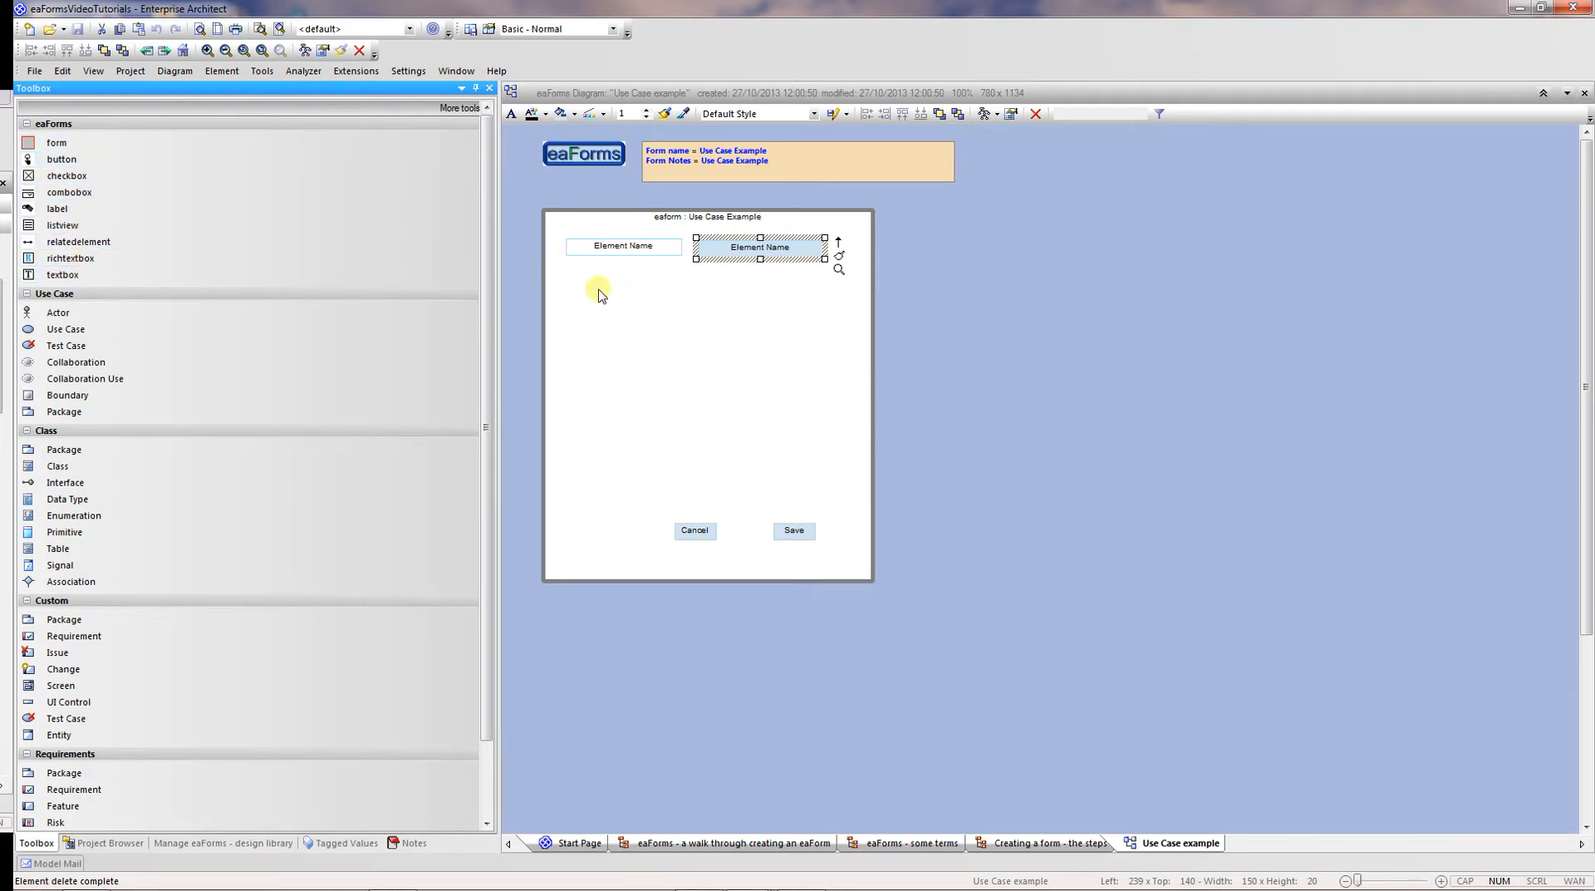
click(76, 260)
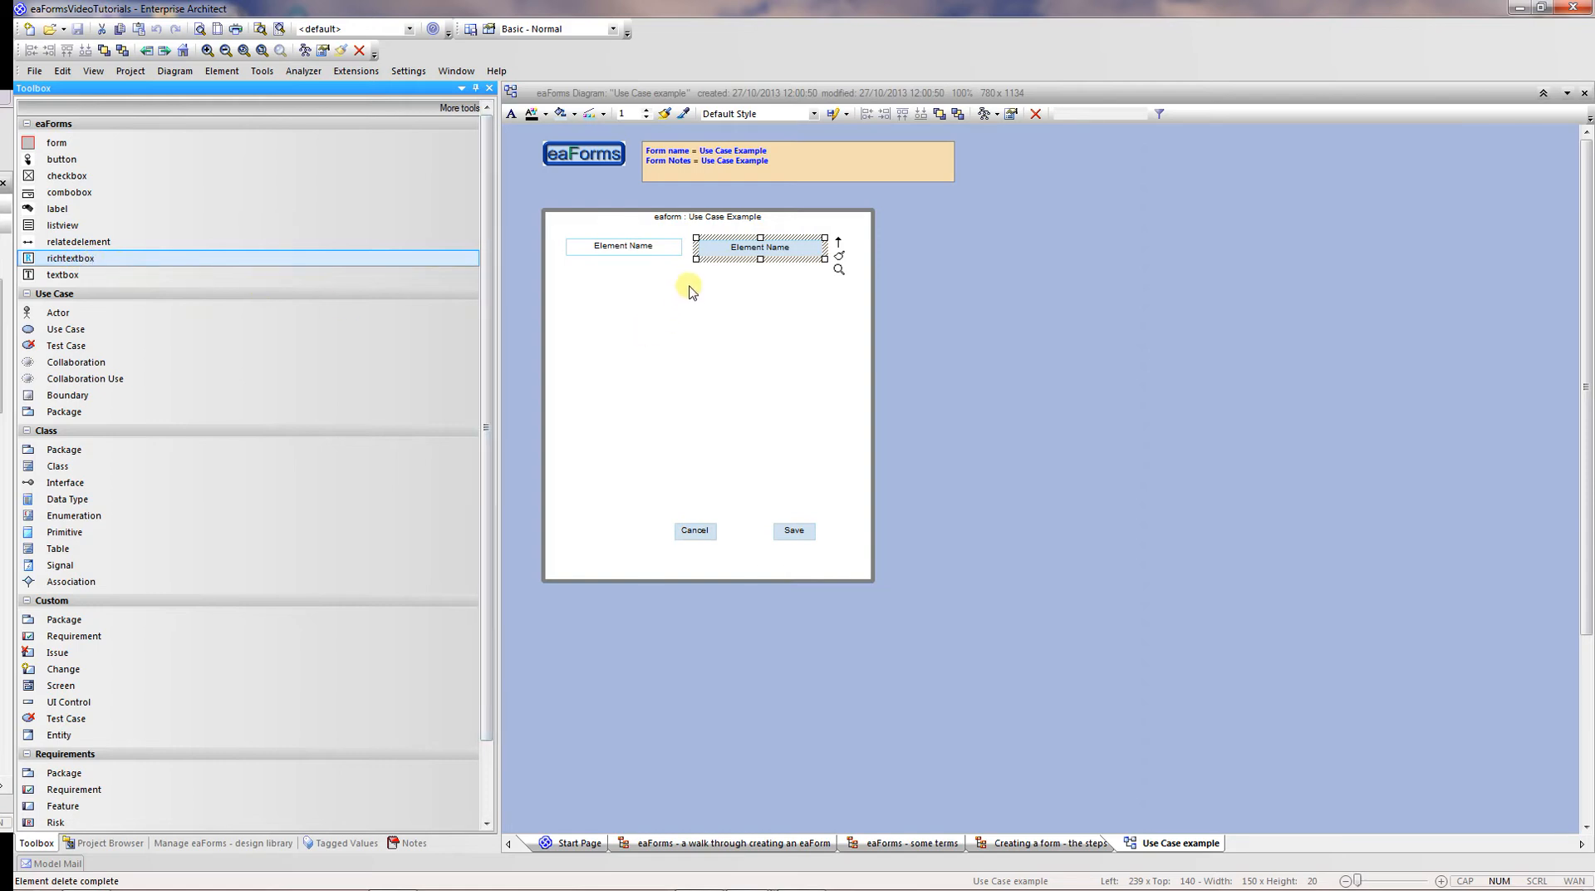
click(665, 285)
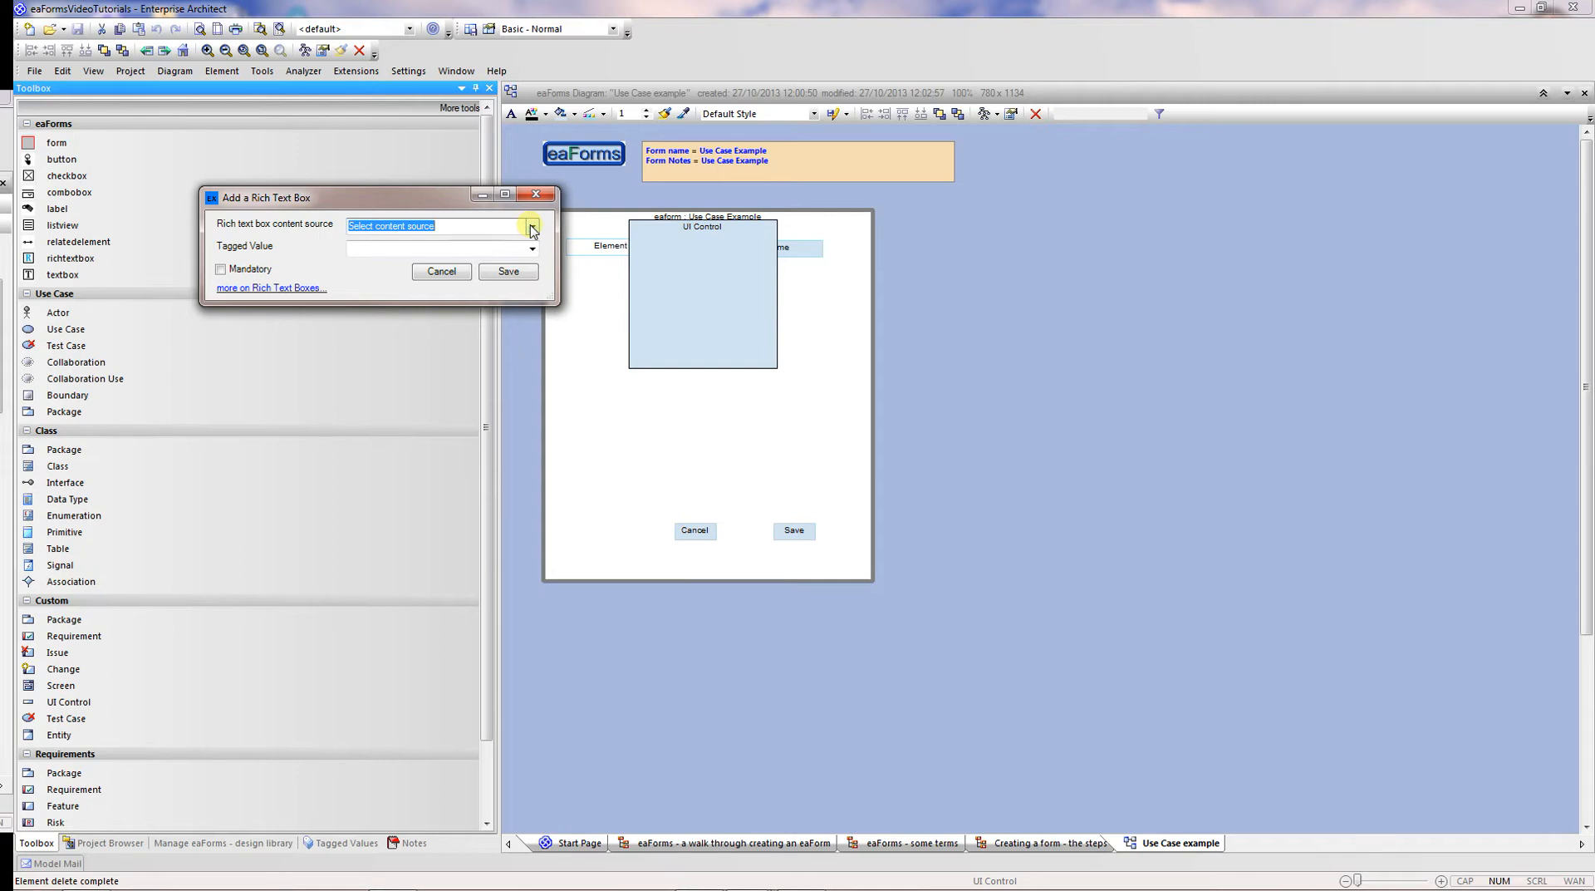
click(531, 226)
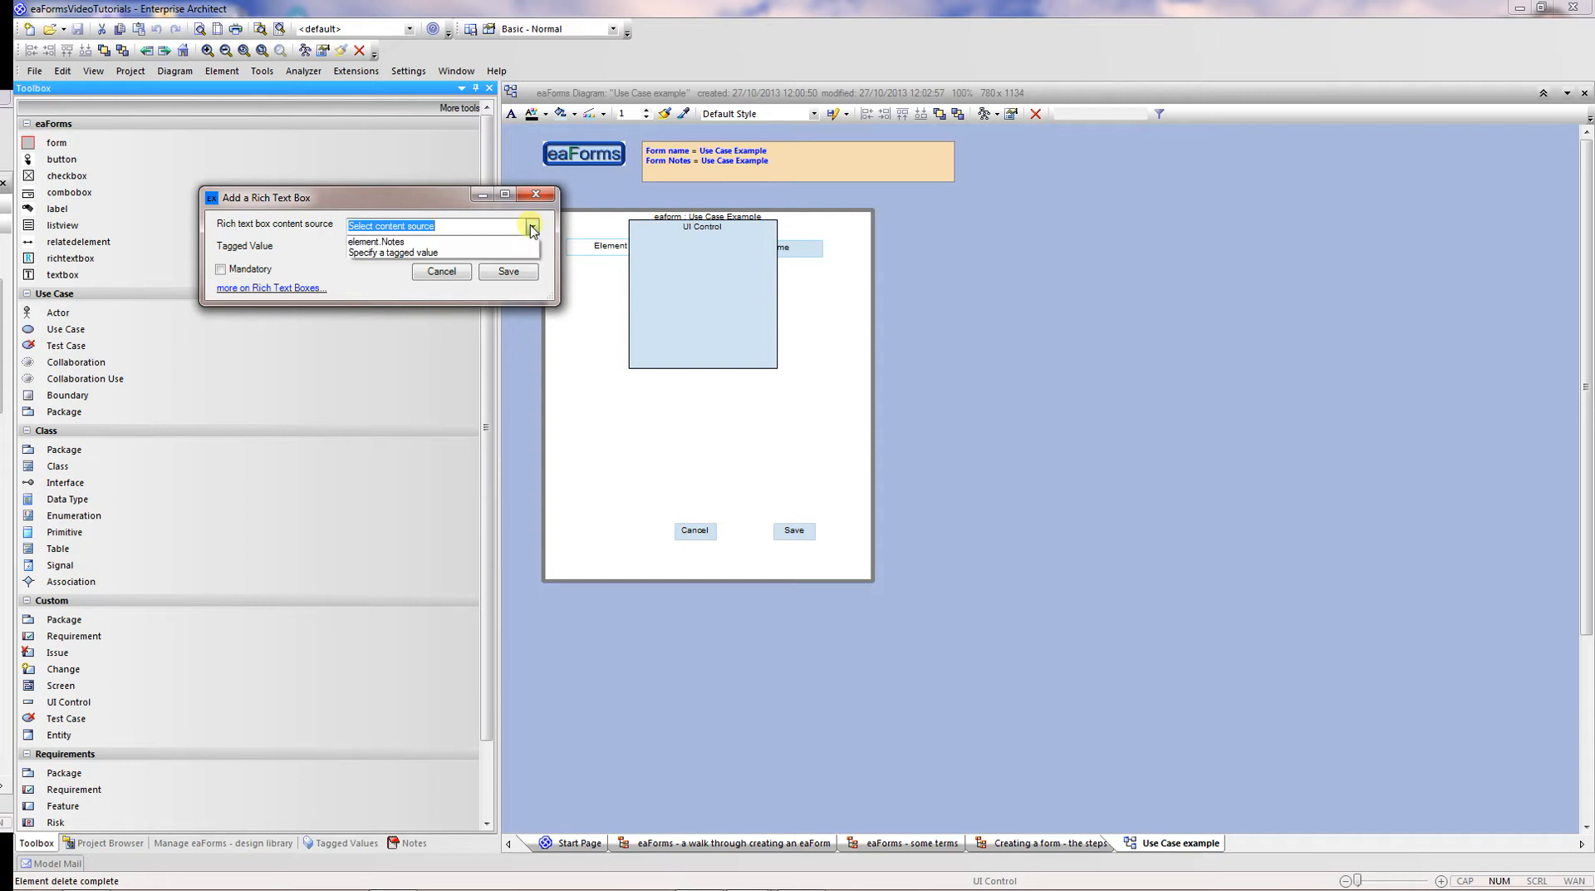
click(454, 242)
click(509, 274)
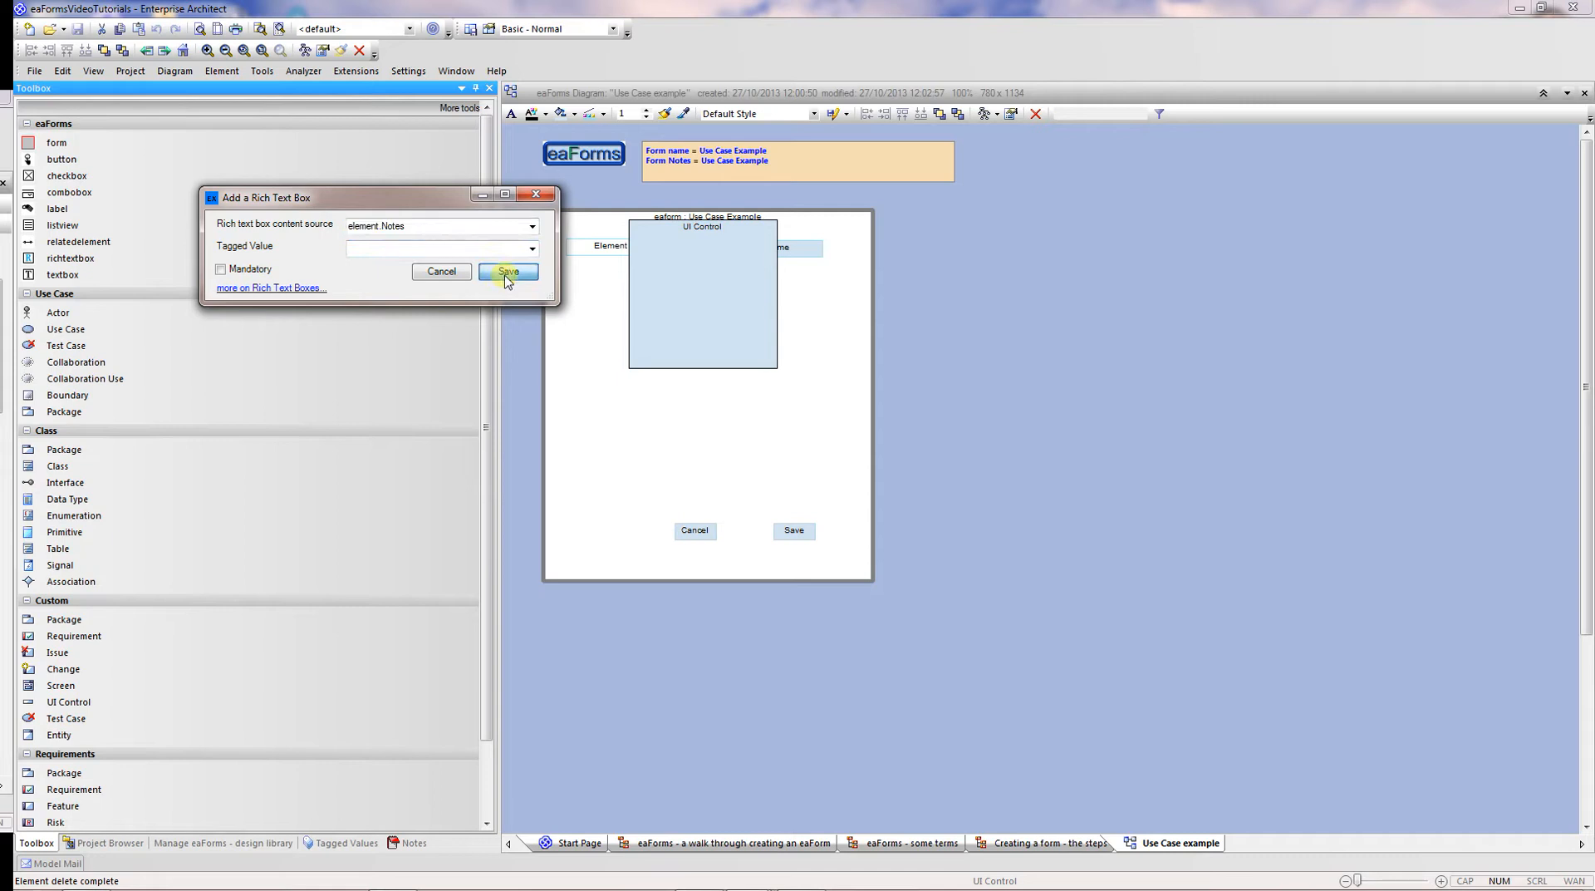
drag(683, 301, 749, 355)
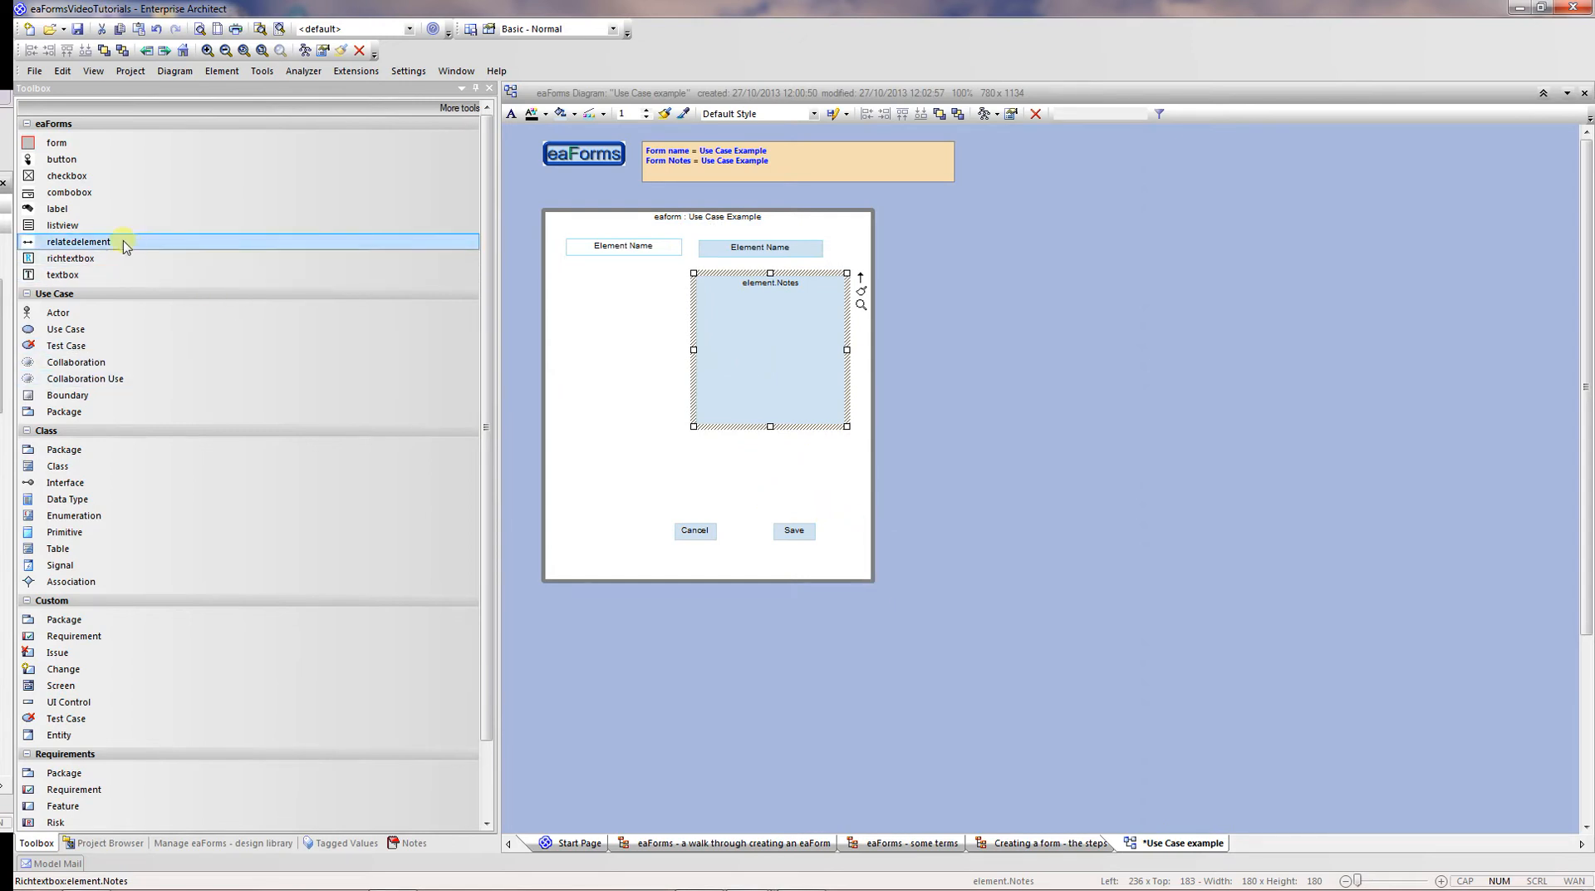
- Add a combo box below the notes box that displays element.Status and uses the Status reference list
click(62, 196)
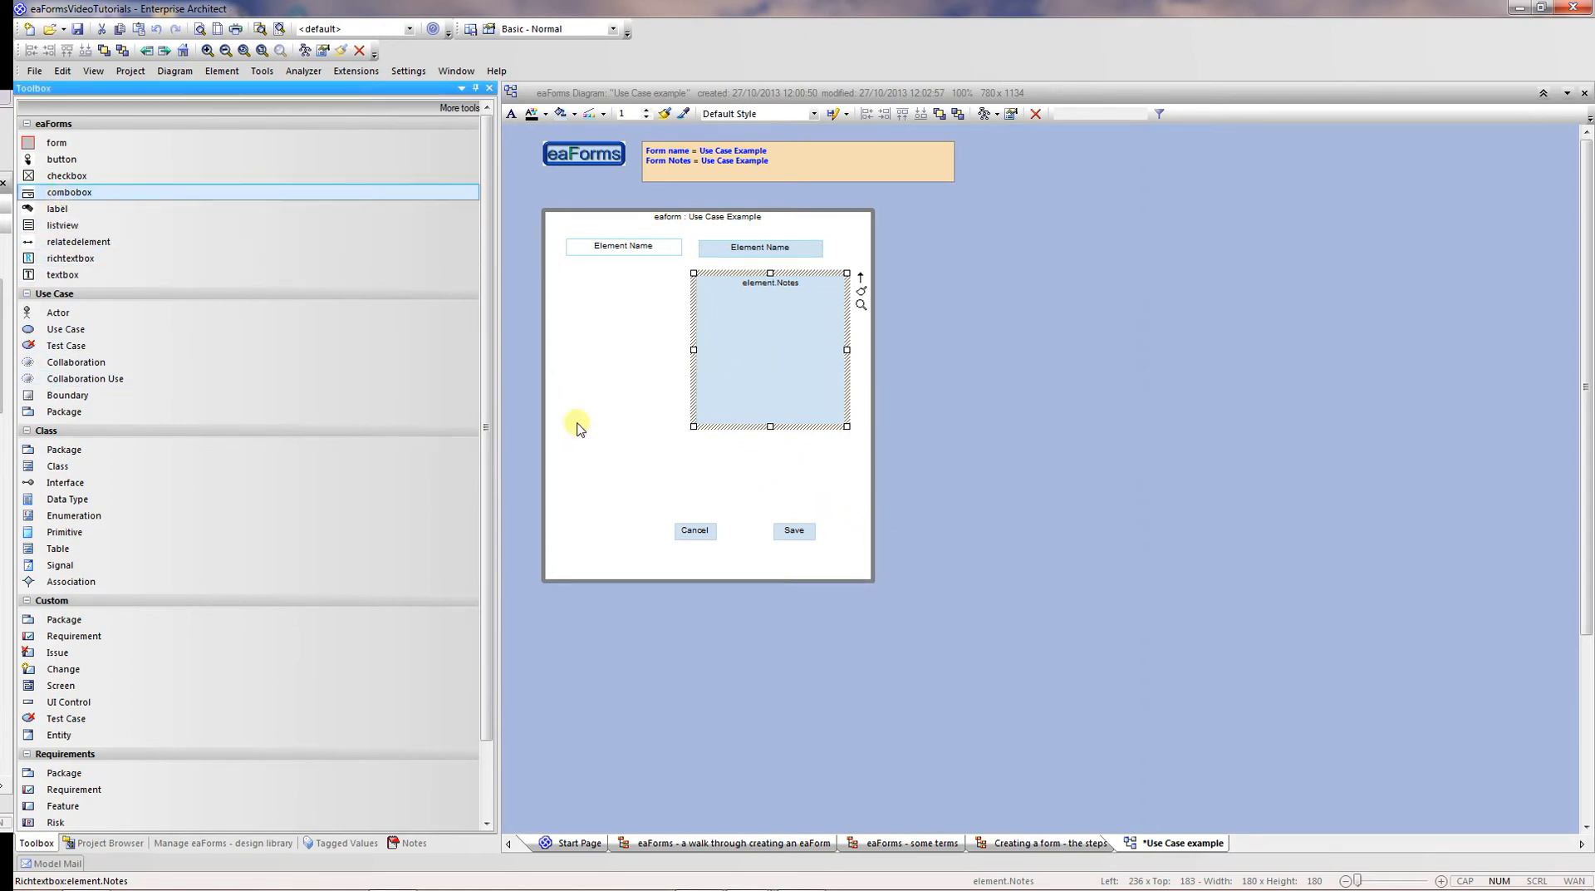
click(695, 450)
click(695, 450)
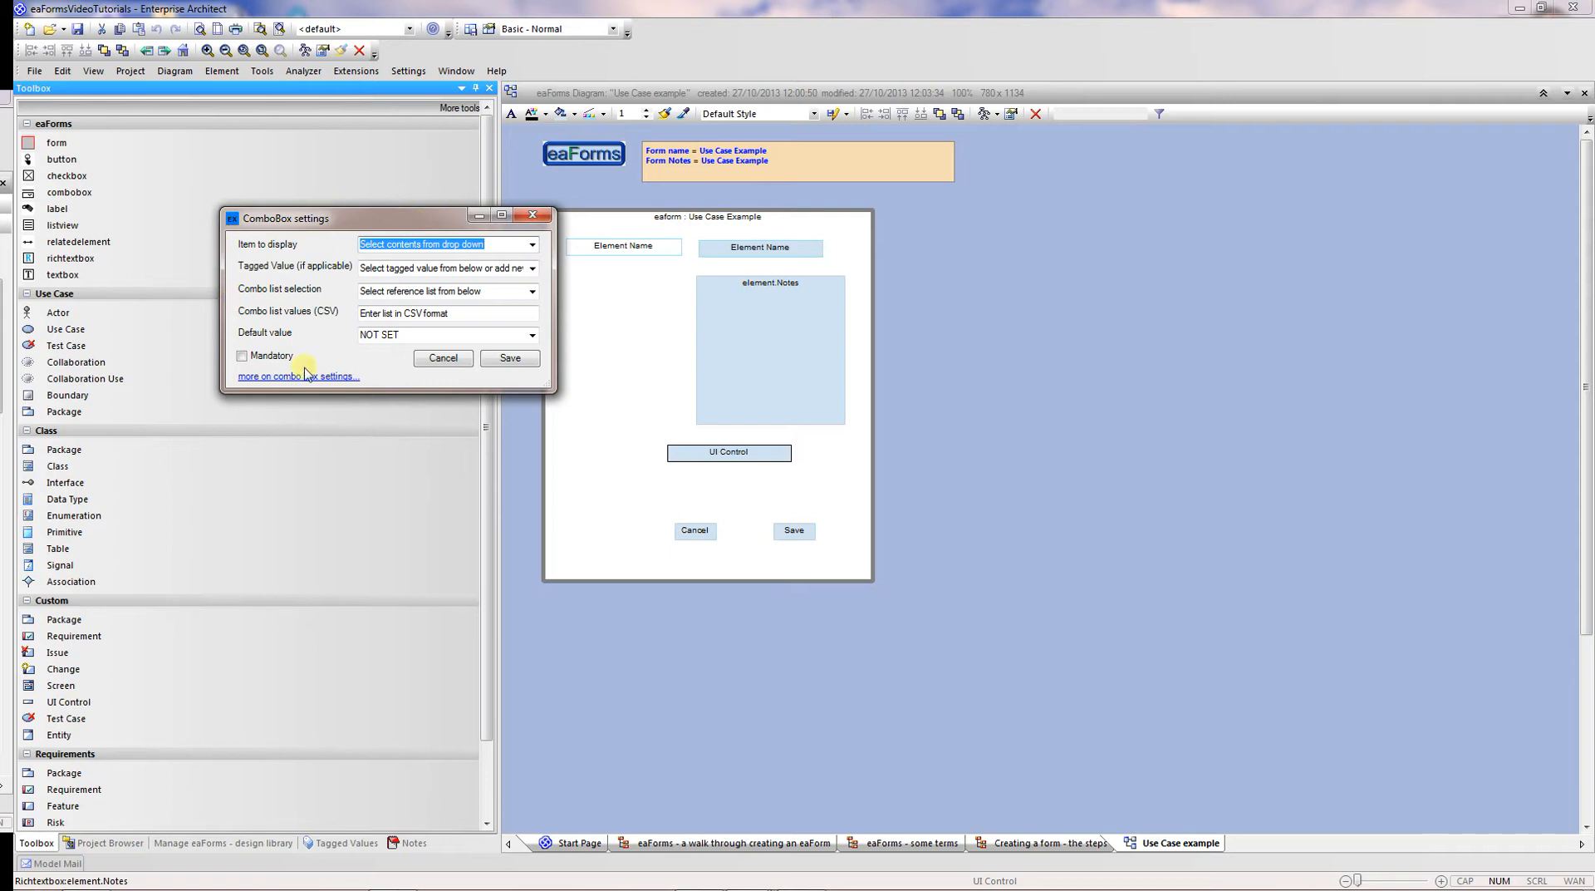
click(532, 248)
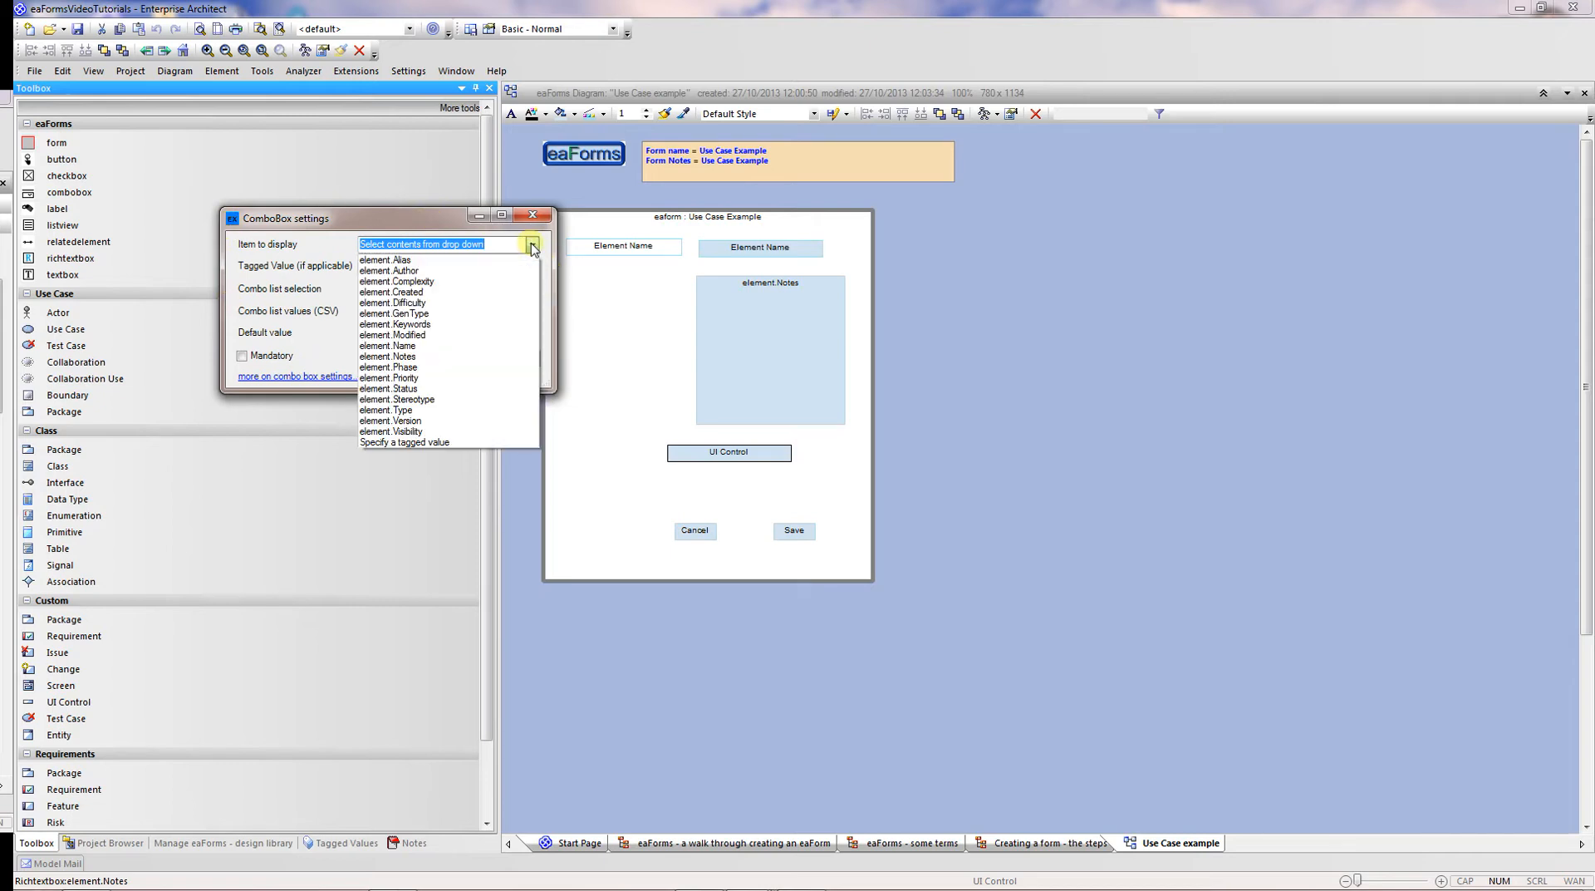
click(424, 388)
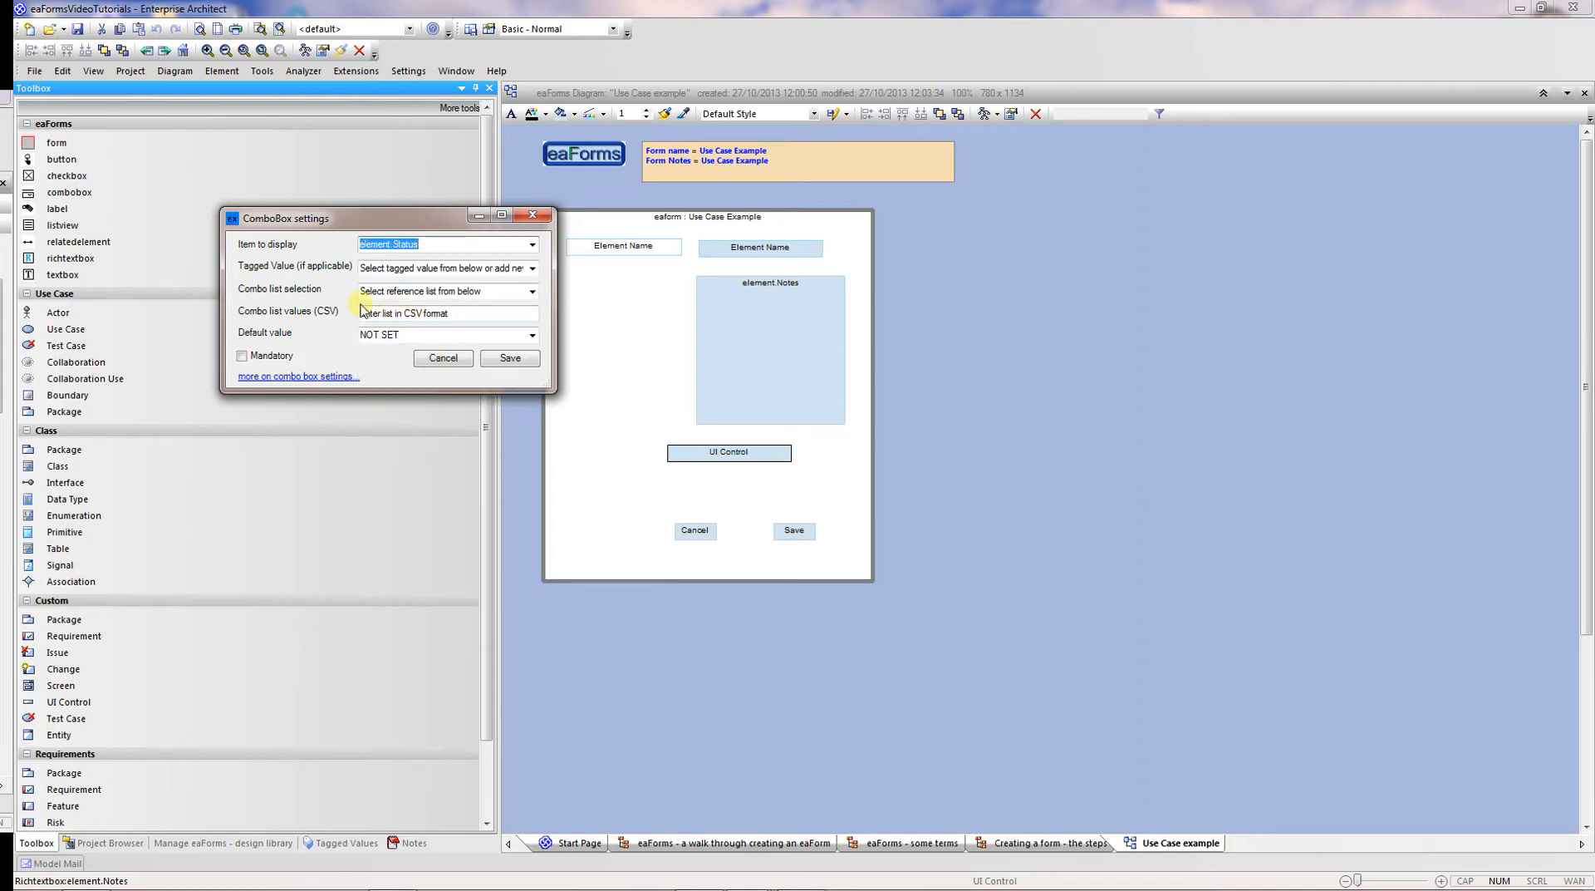
click(532, 292)
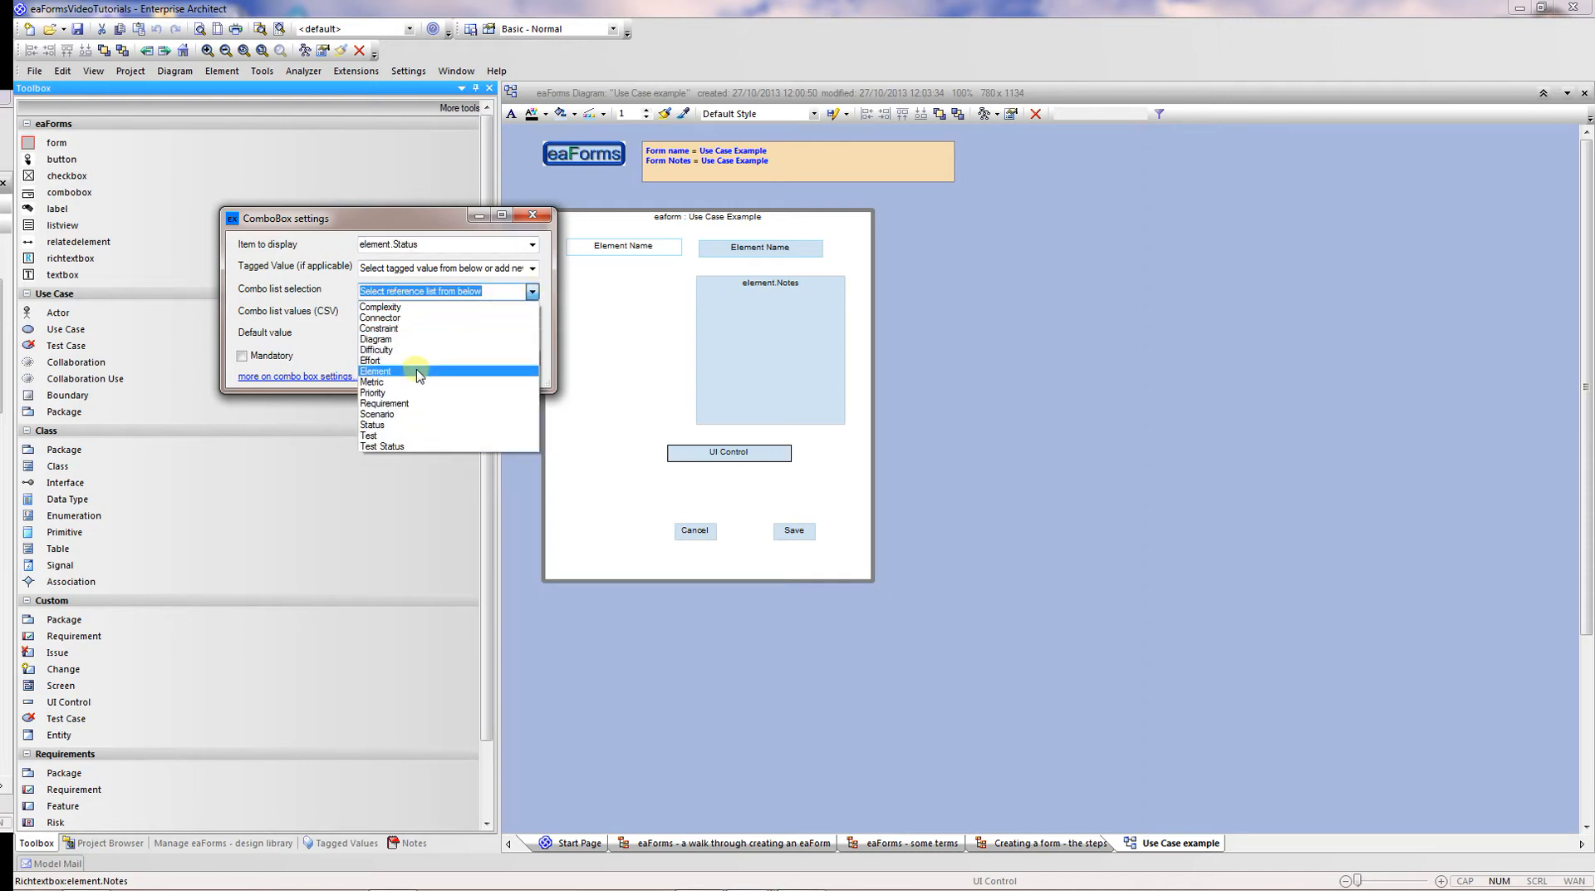
click(413, 425)
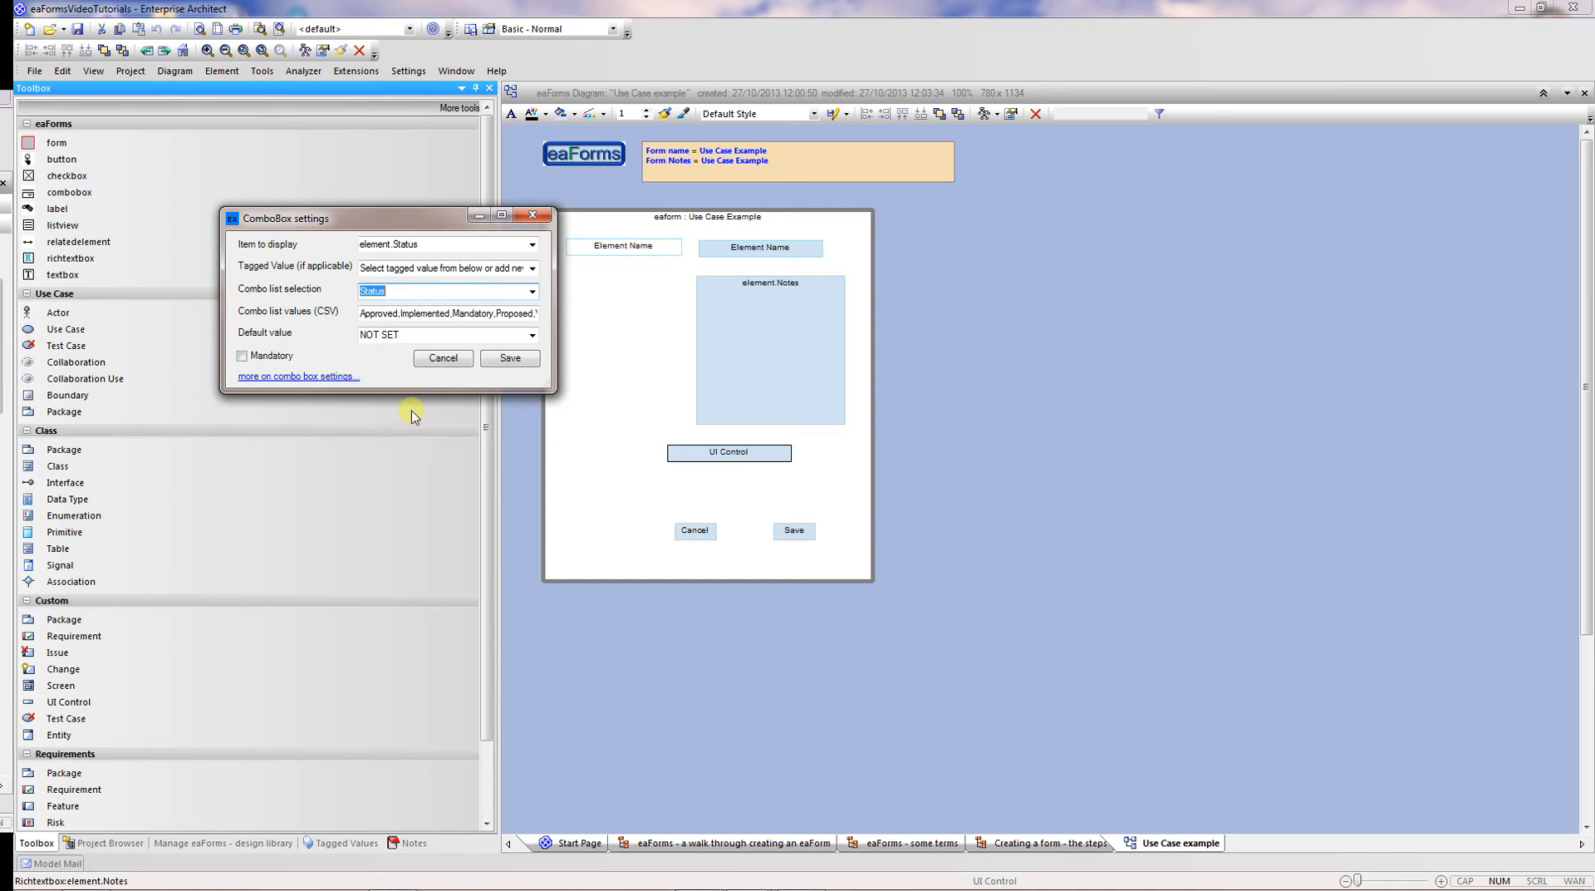
- Remove Approved from the combo list values, leaving Implemented, Mandatory, Proposed and Validated, and save the combo box settings
click(364, 315)
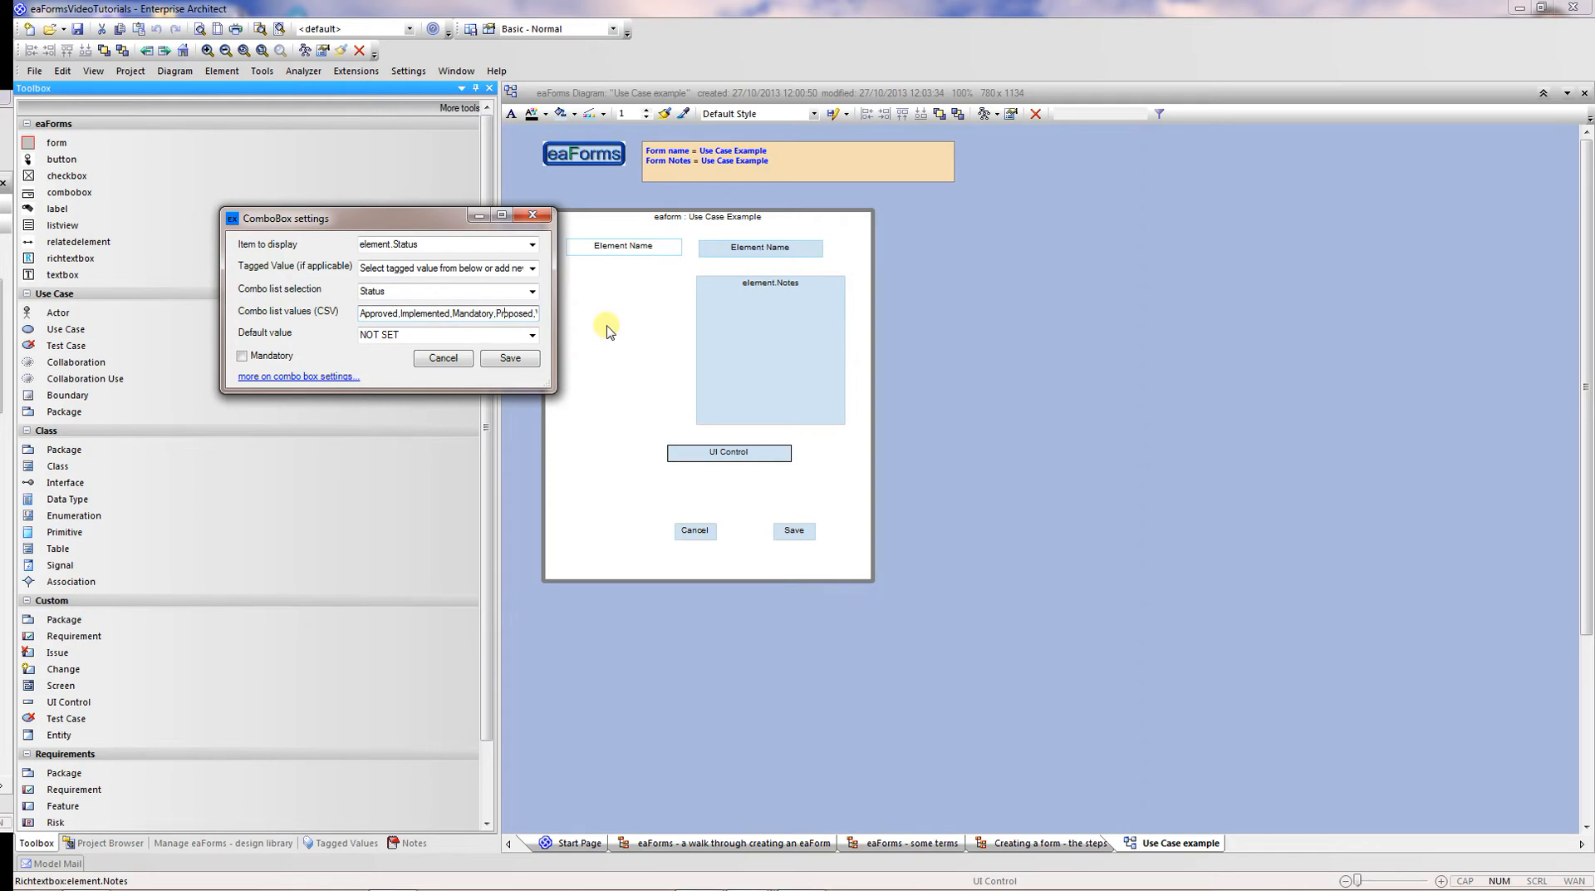
key(End)
key(Left)
key(Left)
key(Left)
key(Left)
key(Left)
key(Left)
key(Left)
key(Left)
key(Left)
key(Left)
key(Left)
key(Left)
key(Left)
key(Left)
key(Left)
key(Left)
key(Left)
key(Left)
key(Delete)
key(Delete)
key(Delete)
key(Delete)
key(Delete)
key(Delete)
key(Delete)
key(Delete)
key(Delete)
click(510, 357)
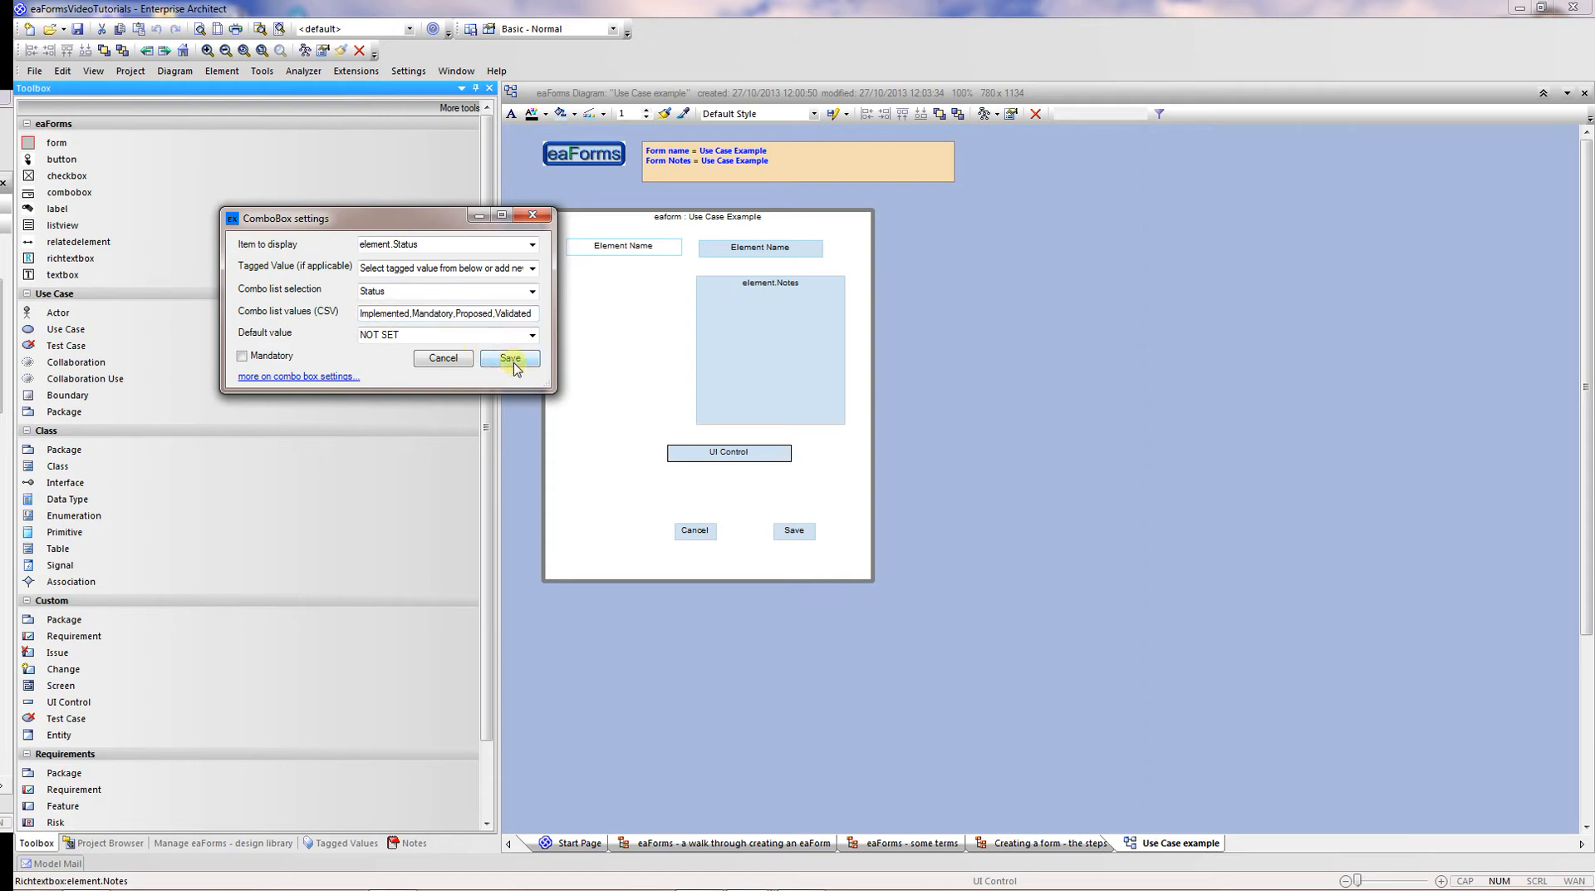
- Line up the status combo box beneath the notes box and add a label reading Notes beside the notes box
drag(720, 453, 756, 453)
click(33, 209)
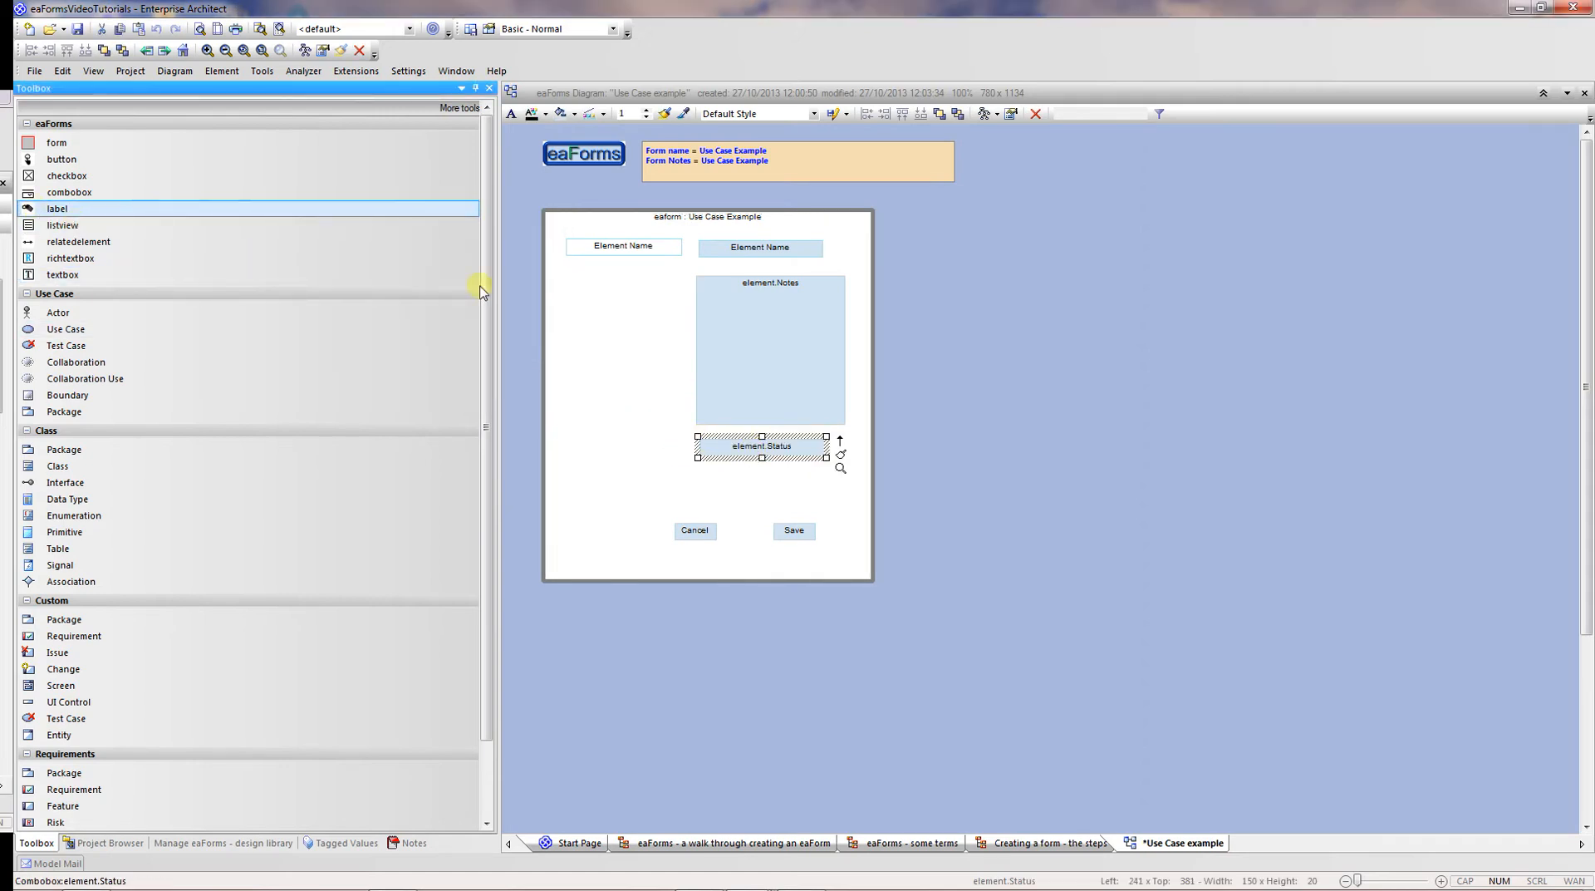
click(573, 281)
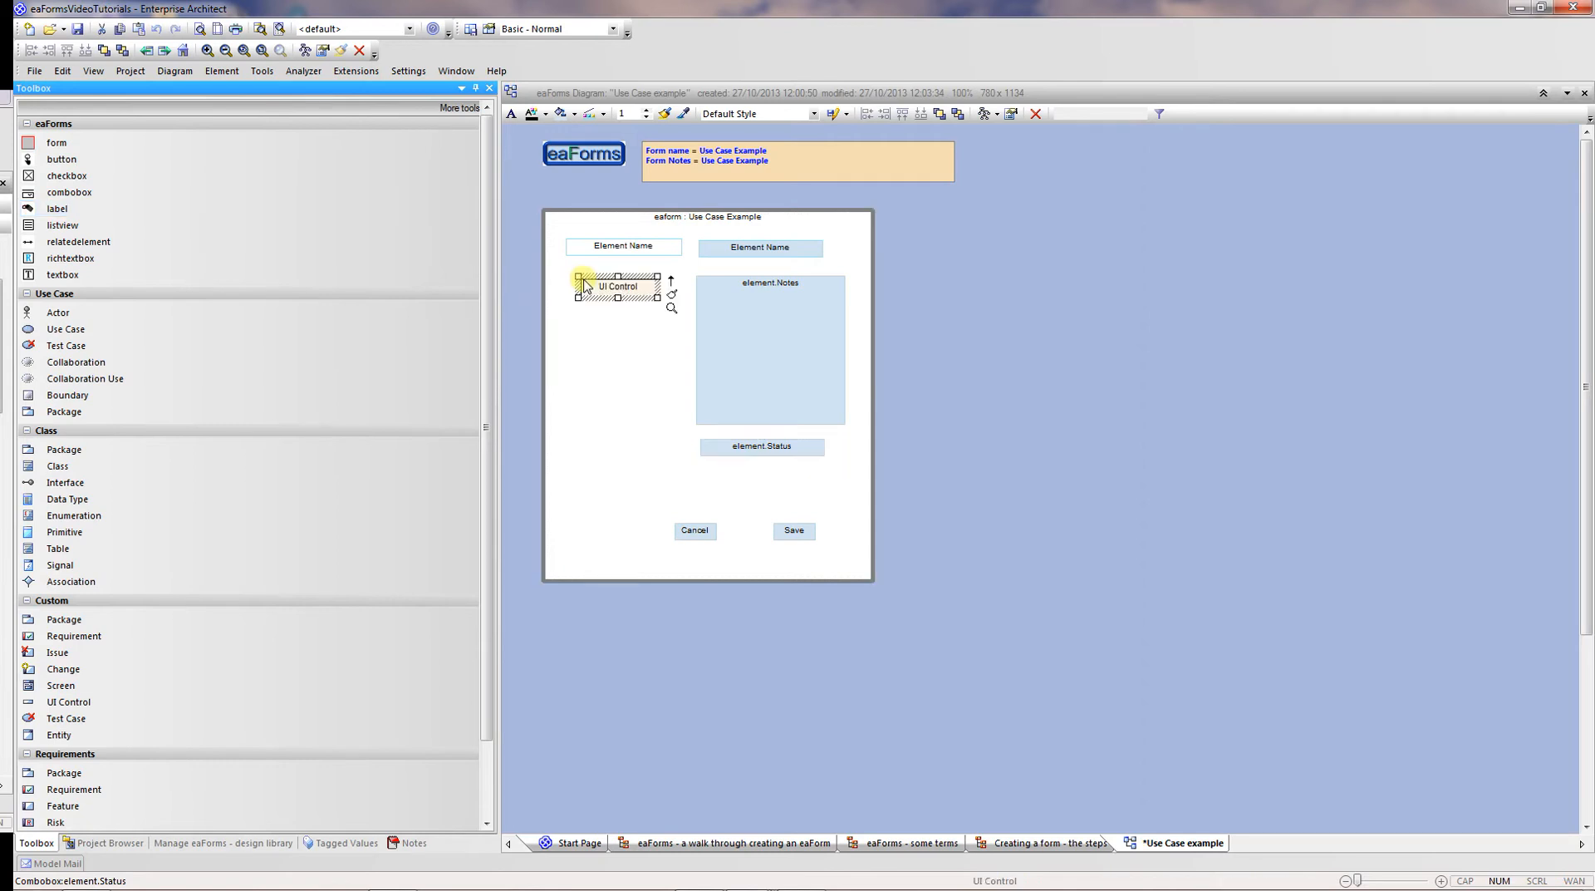
text(Notes)
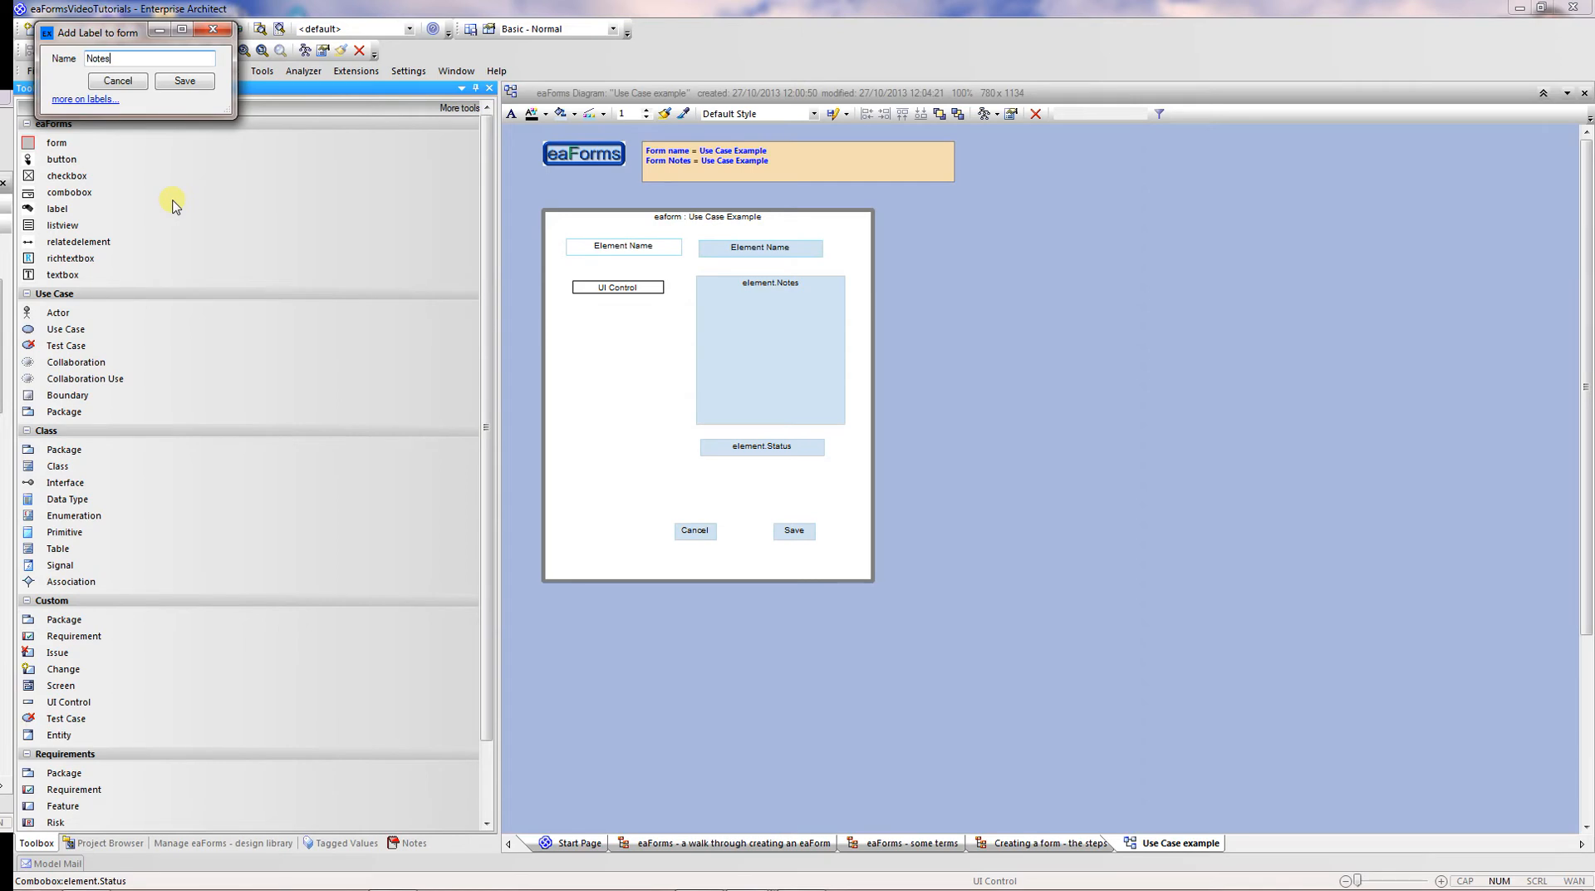
click(184, 80)
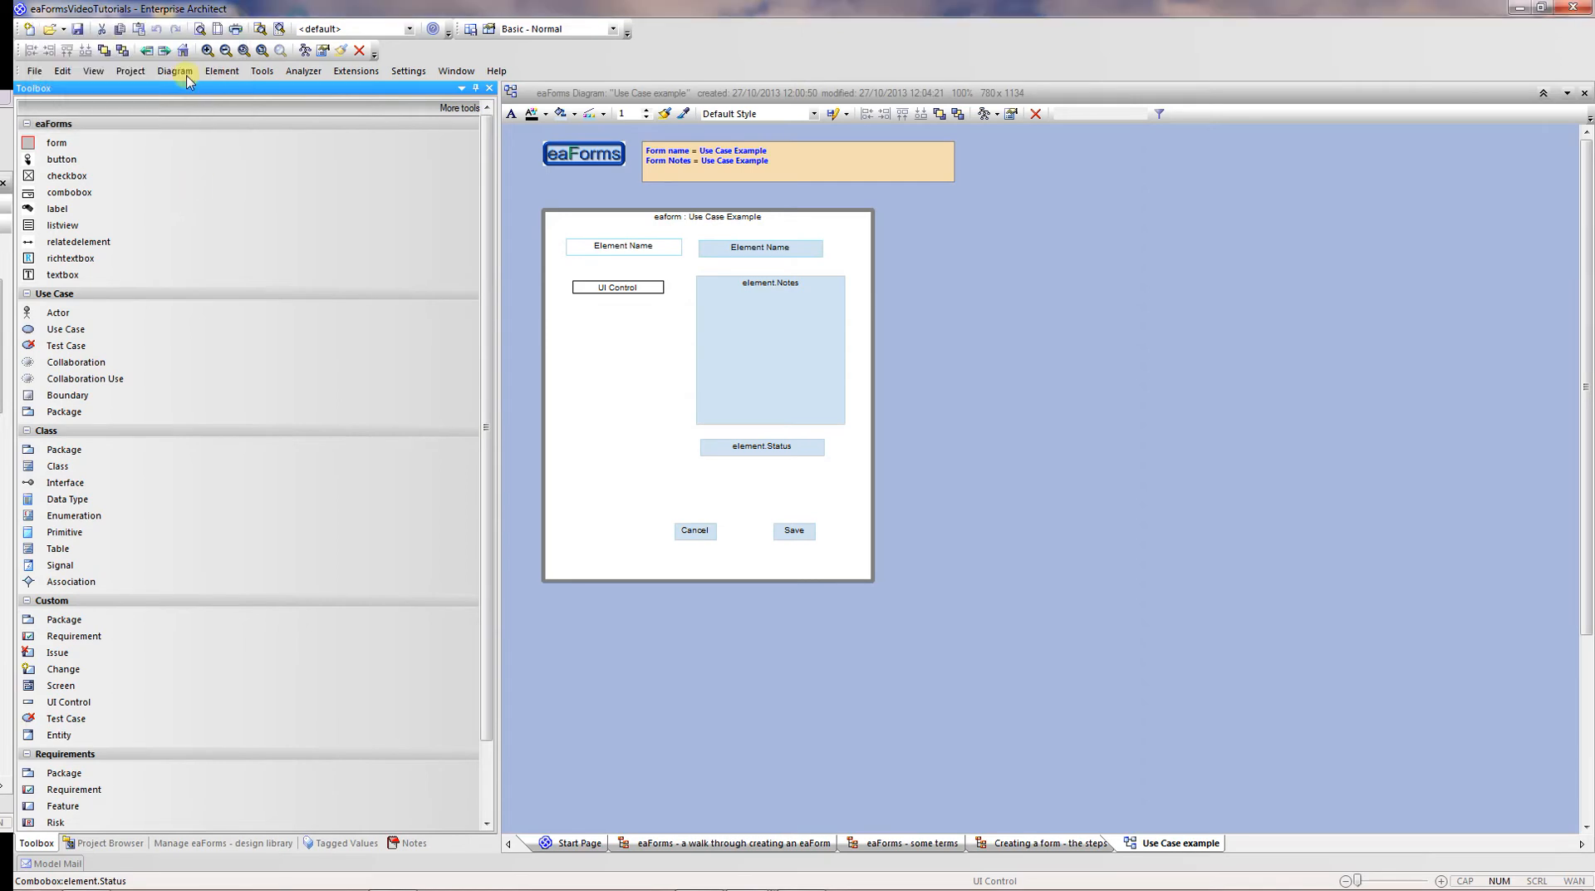
- Add a label reading Status beside the element.Status combo box
click(55, 213)
click(587, 443)
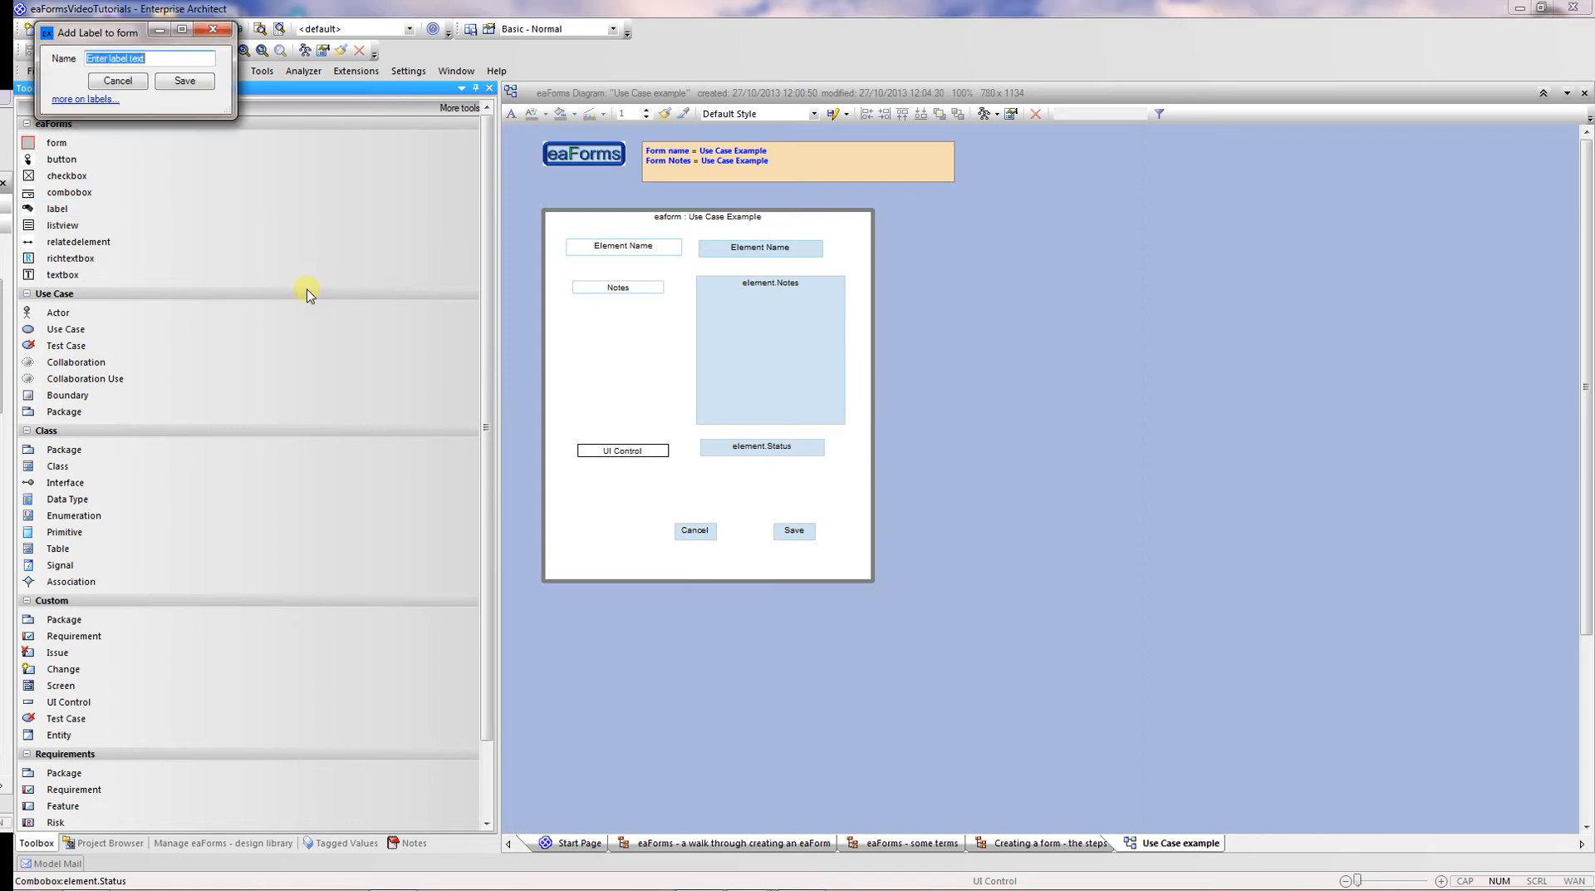
text(Status)
click(184, 81)
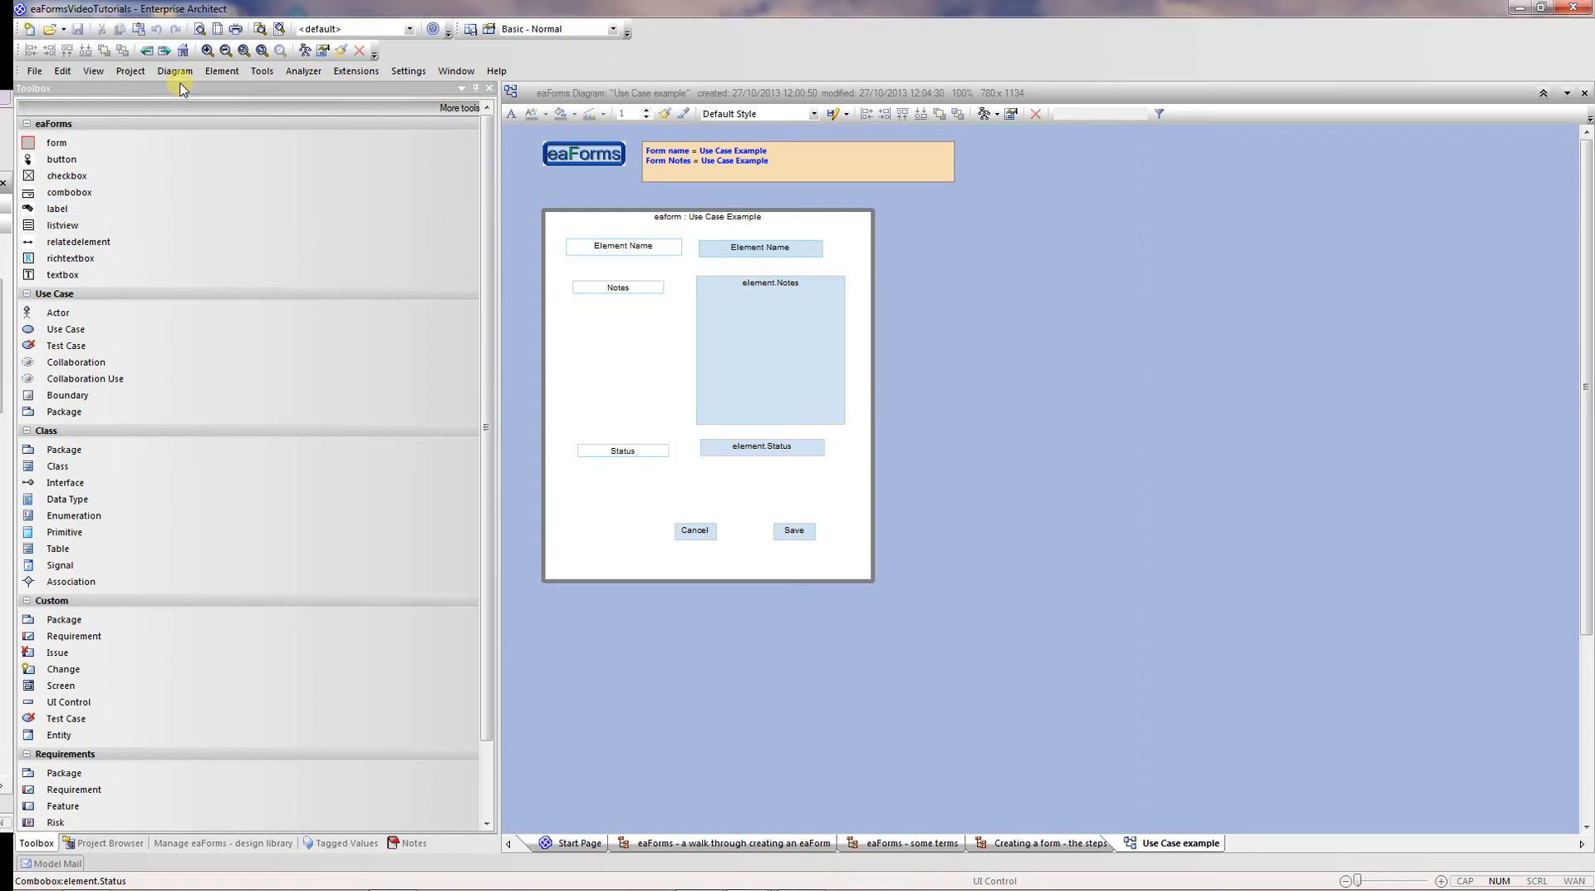
- Move the element name, notes and status controls and their labels upward on the form, closing the gaps between the rows
drag(620, 258, 616, 242)
drag(736, 251, 736, 237)
drag(752, 312, 755, 296)
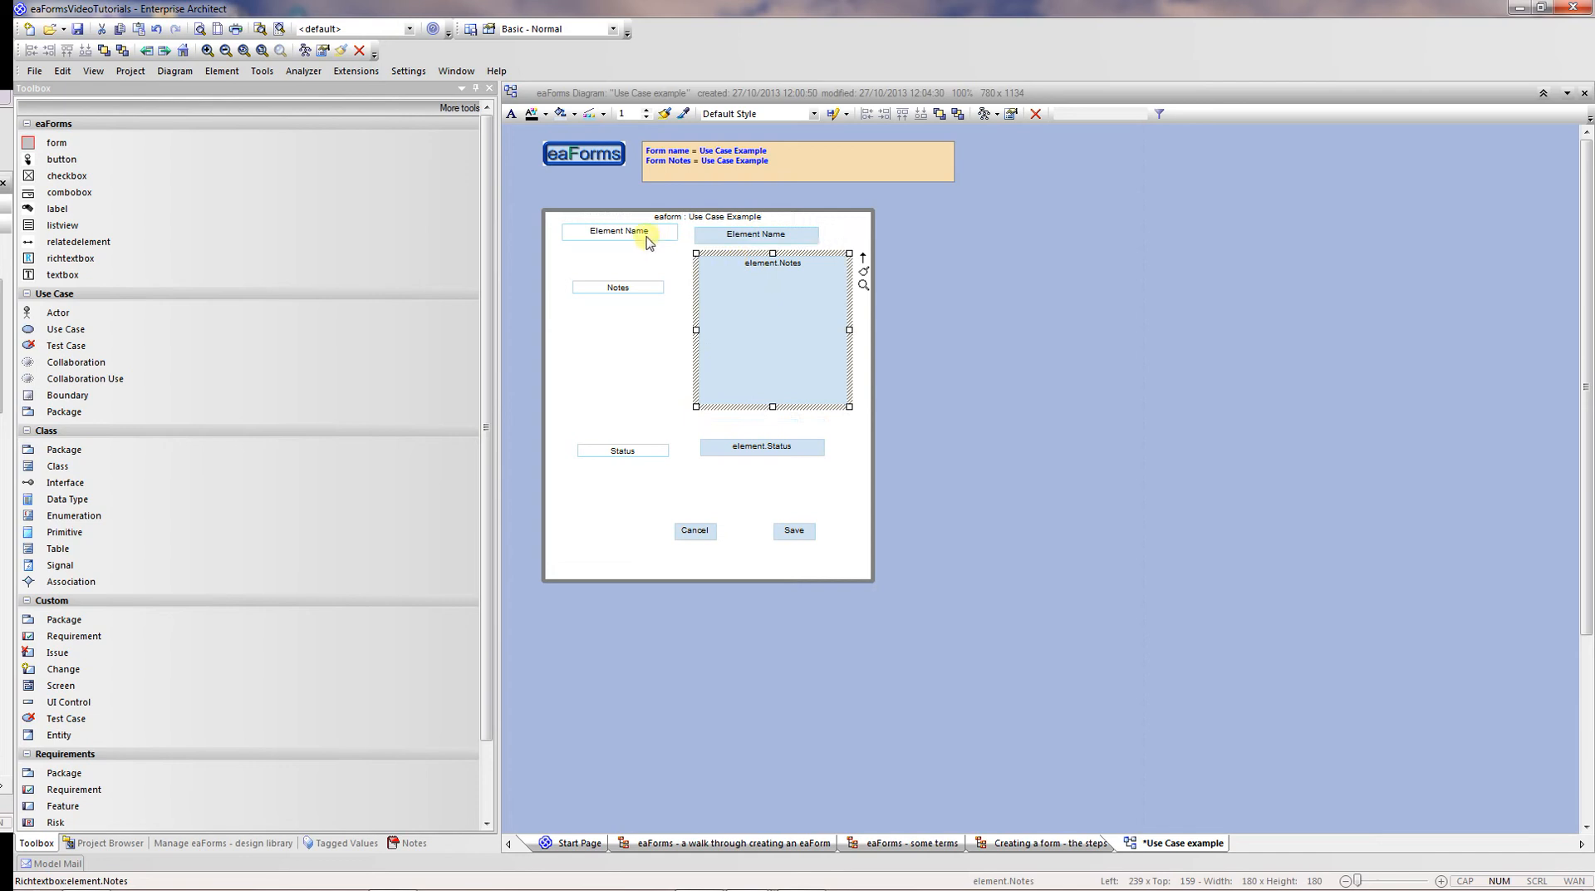
click(648, 240)
click(735, 235)
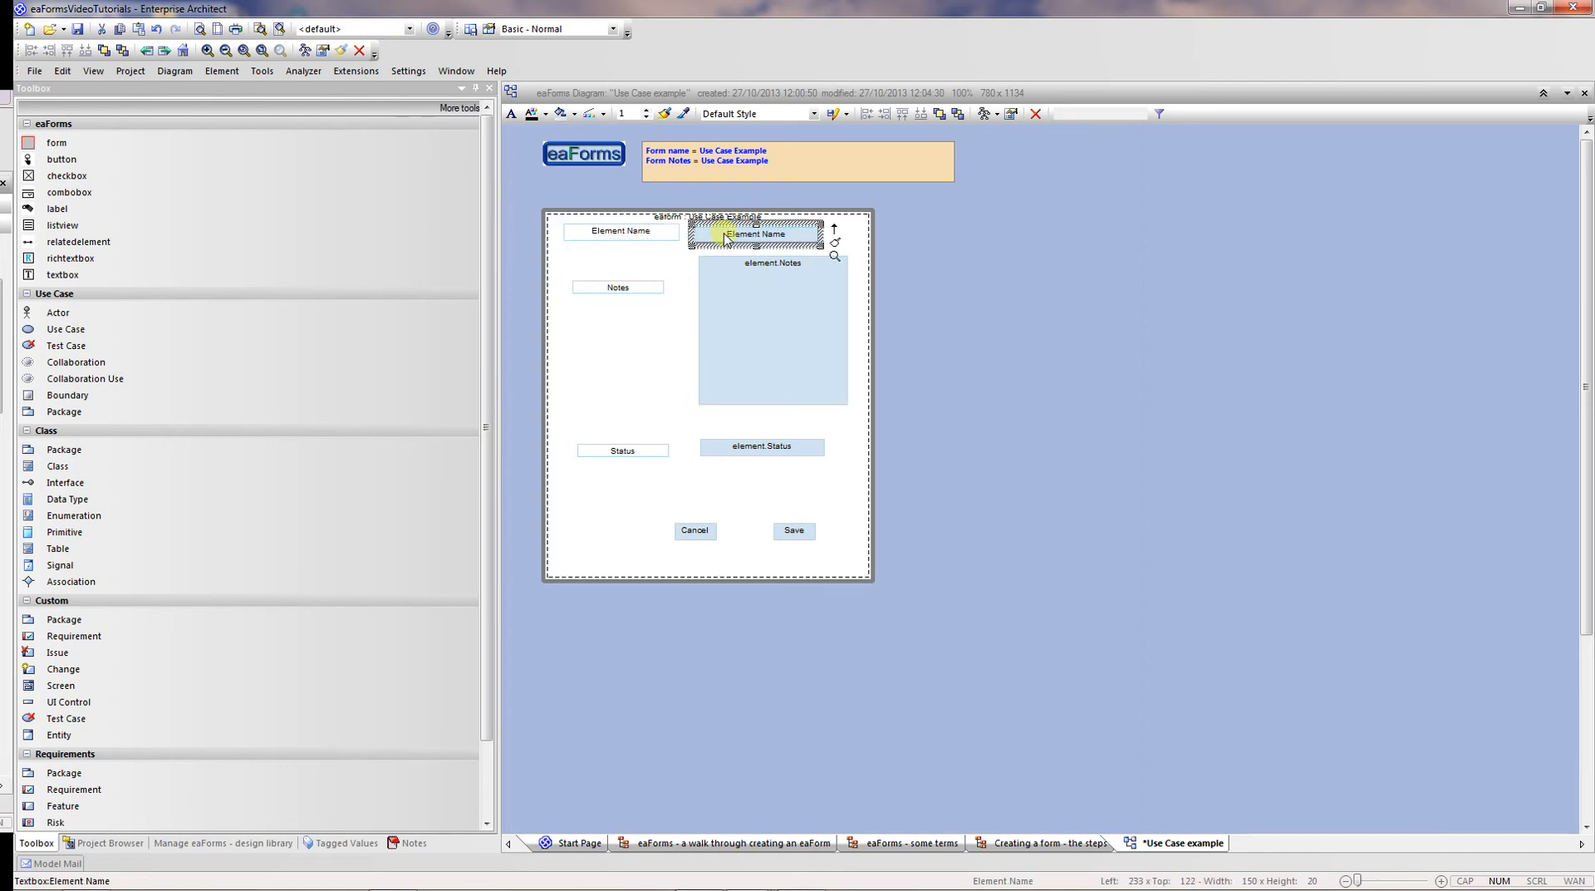
click(743, 285)
drag(627, 291, 625, 264)
drag(739, 446, 745, 418)
drag(614, 452, 615, 421)
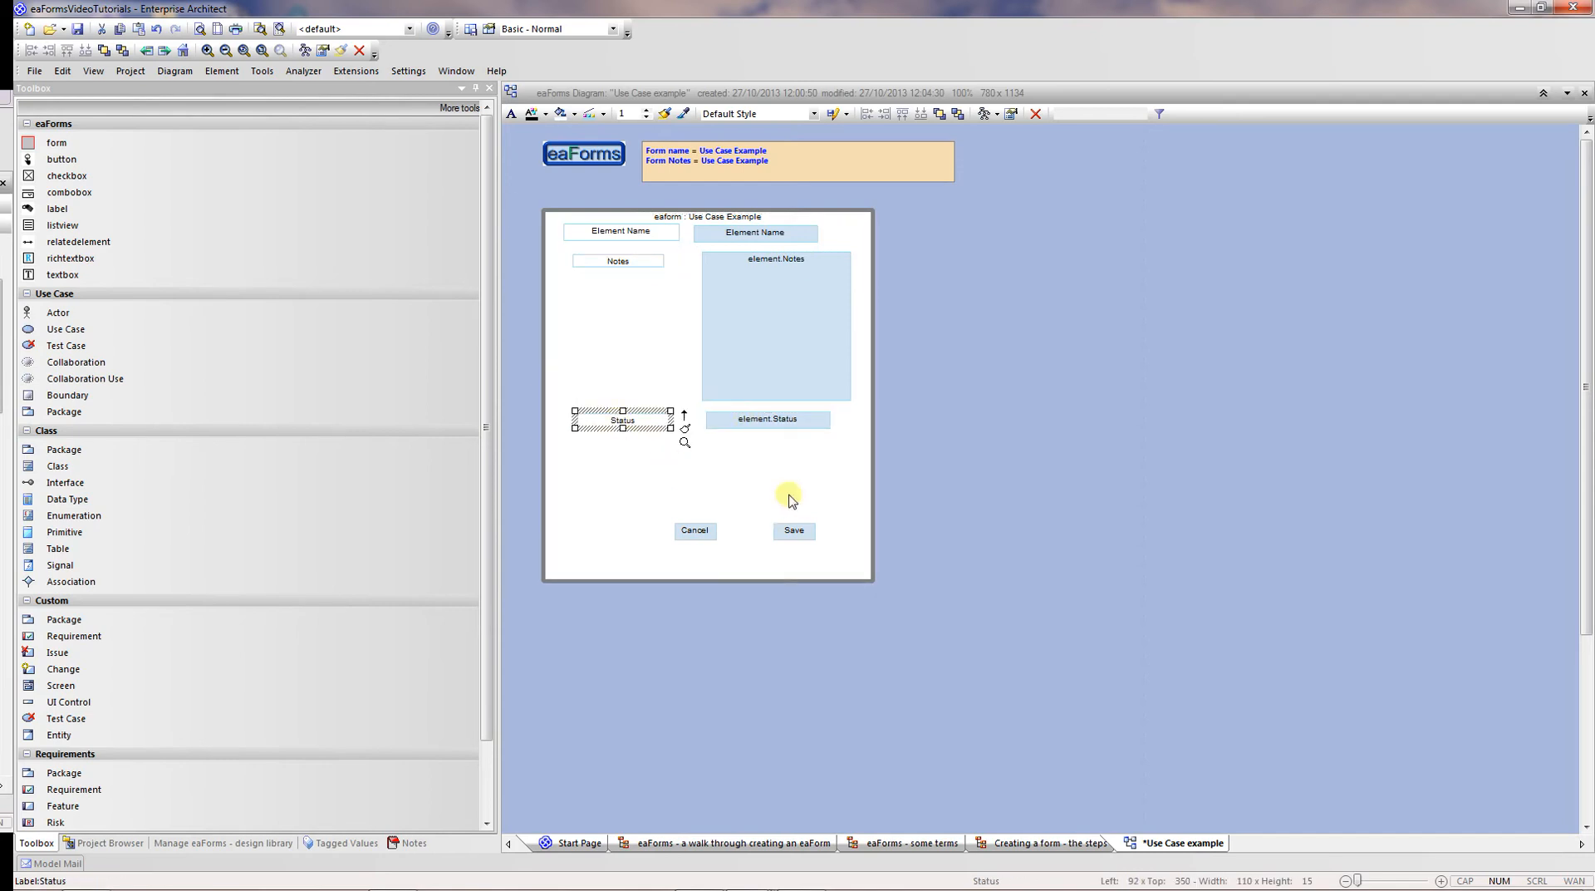
- Enlarge the form to about 783 by 465 and add a list view with lvActors as its content source to the right of the notes box
click(793, 497)
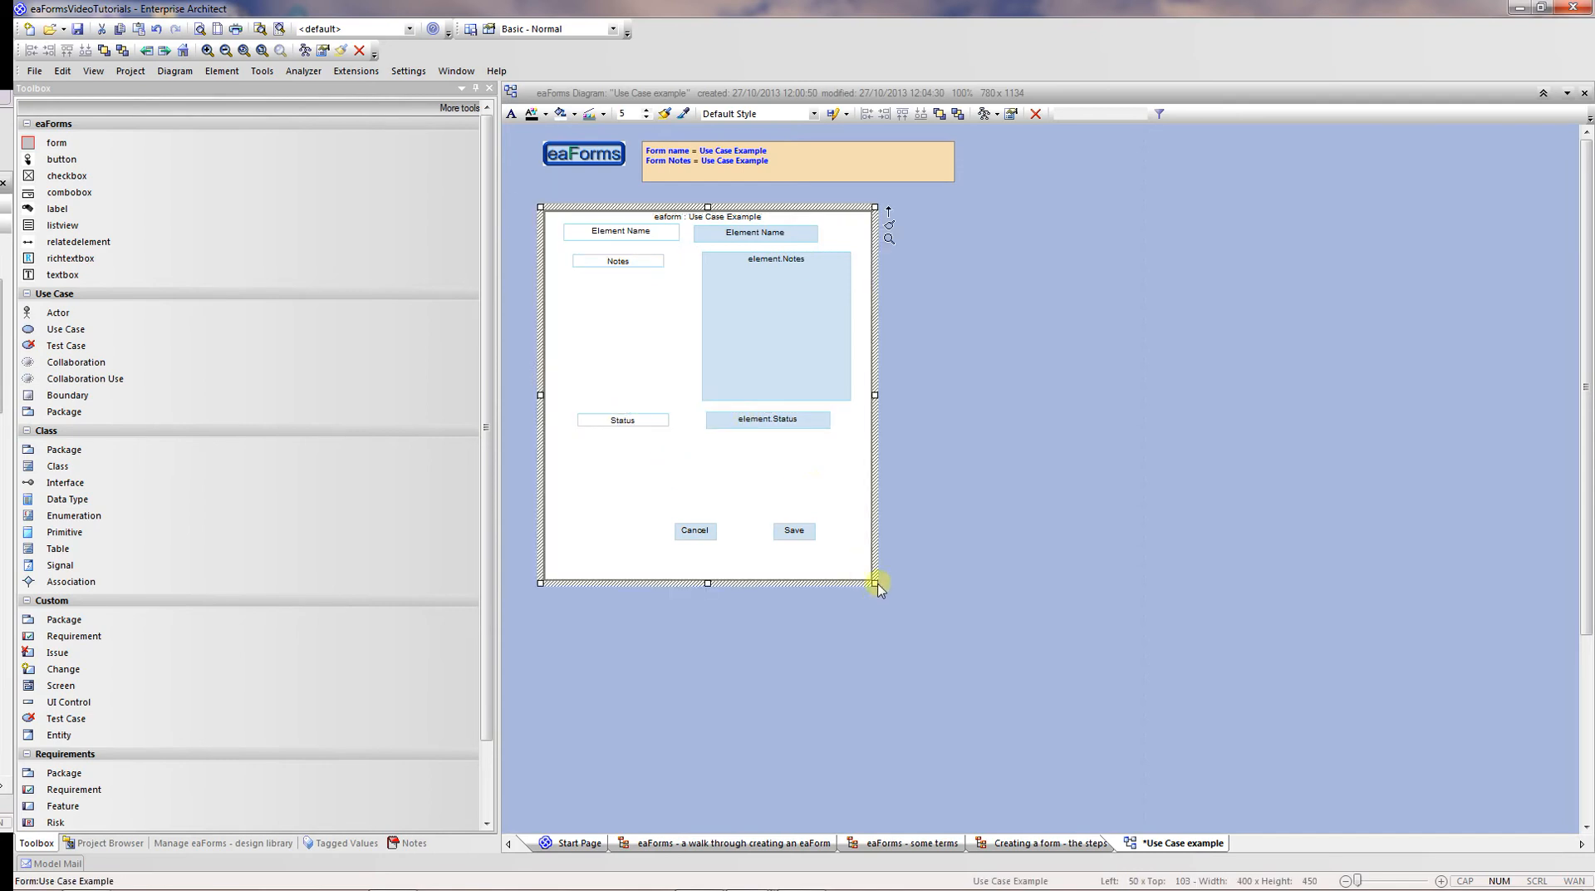
drag(875, 583, 1191, 596)
click(58, 225)
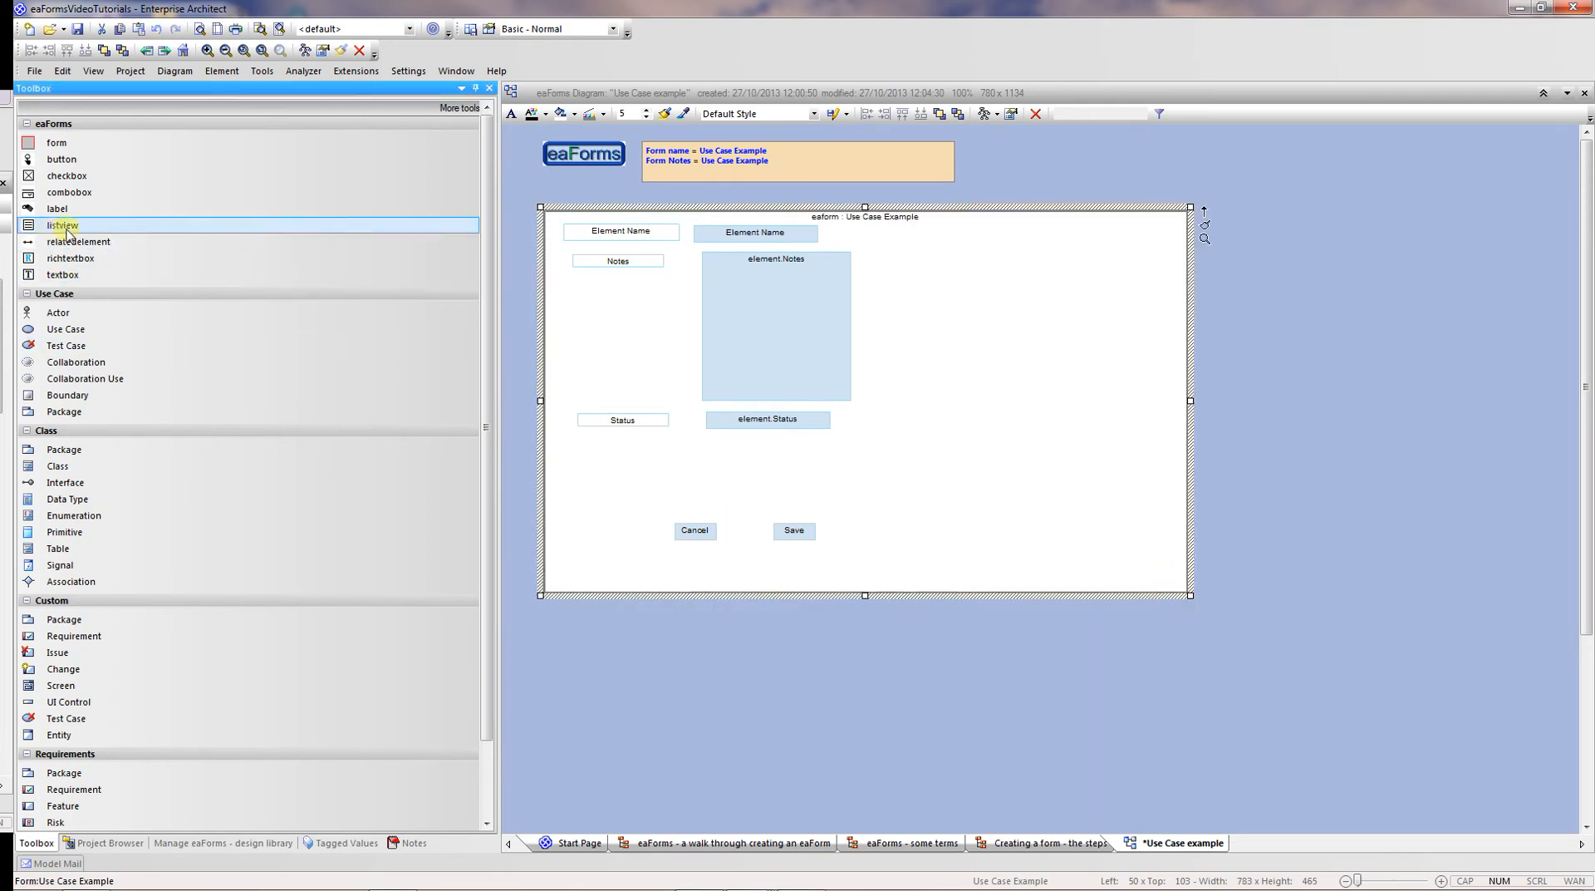
click(911, 263)
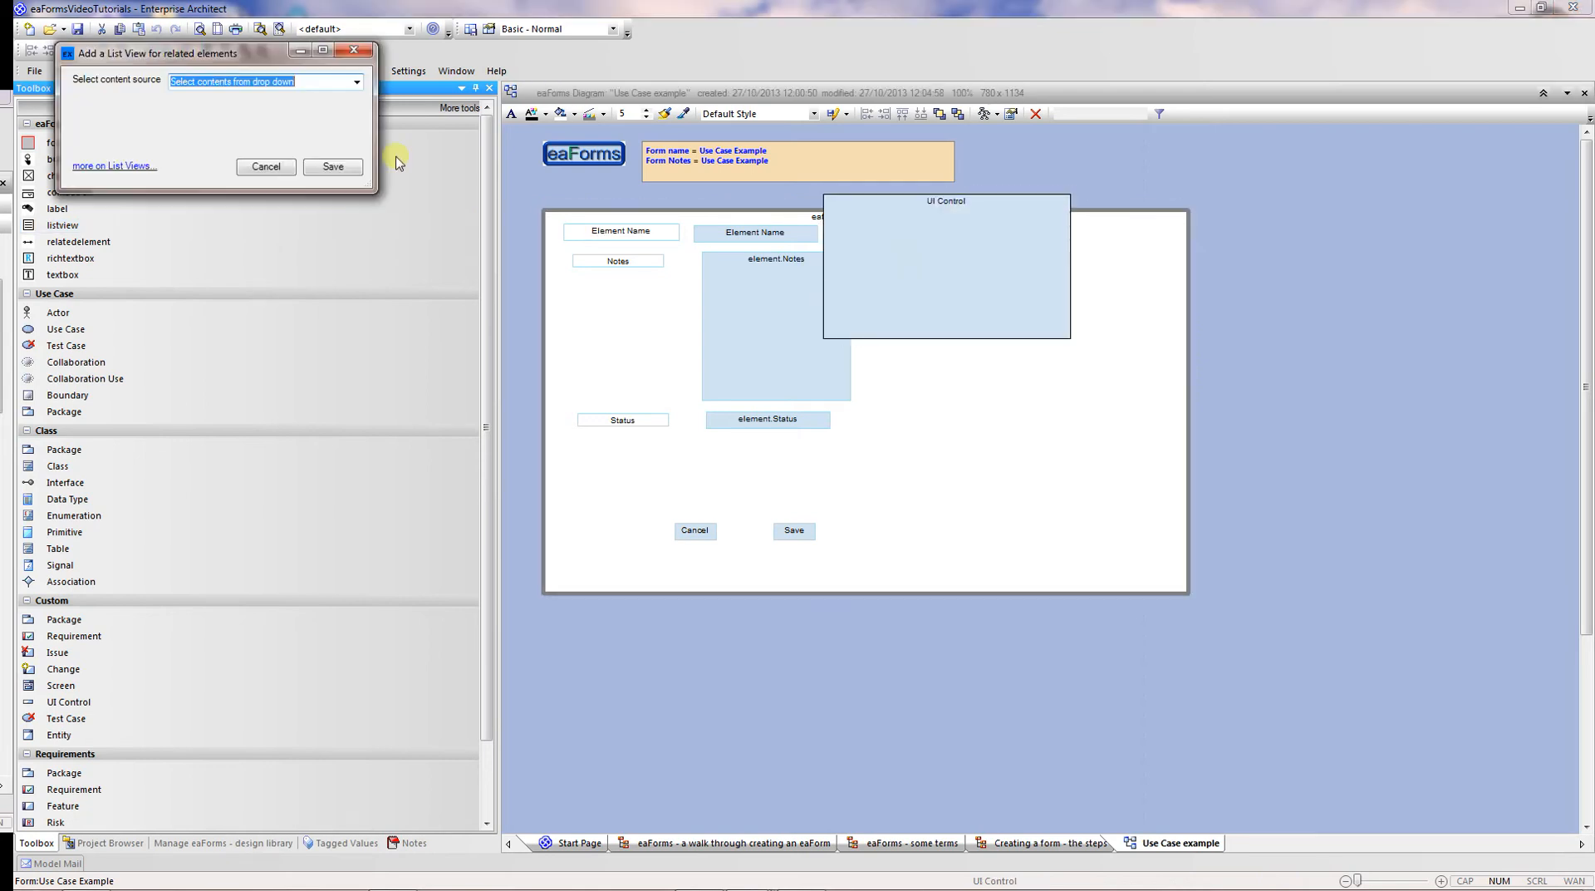
click(357, 83)
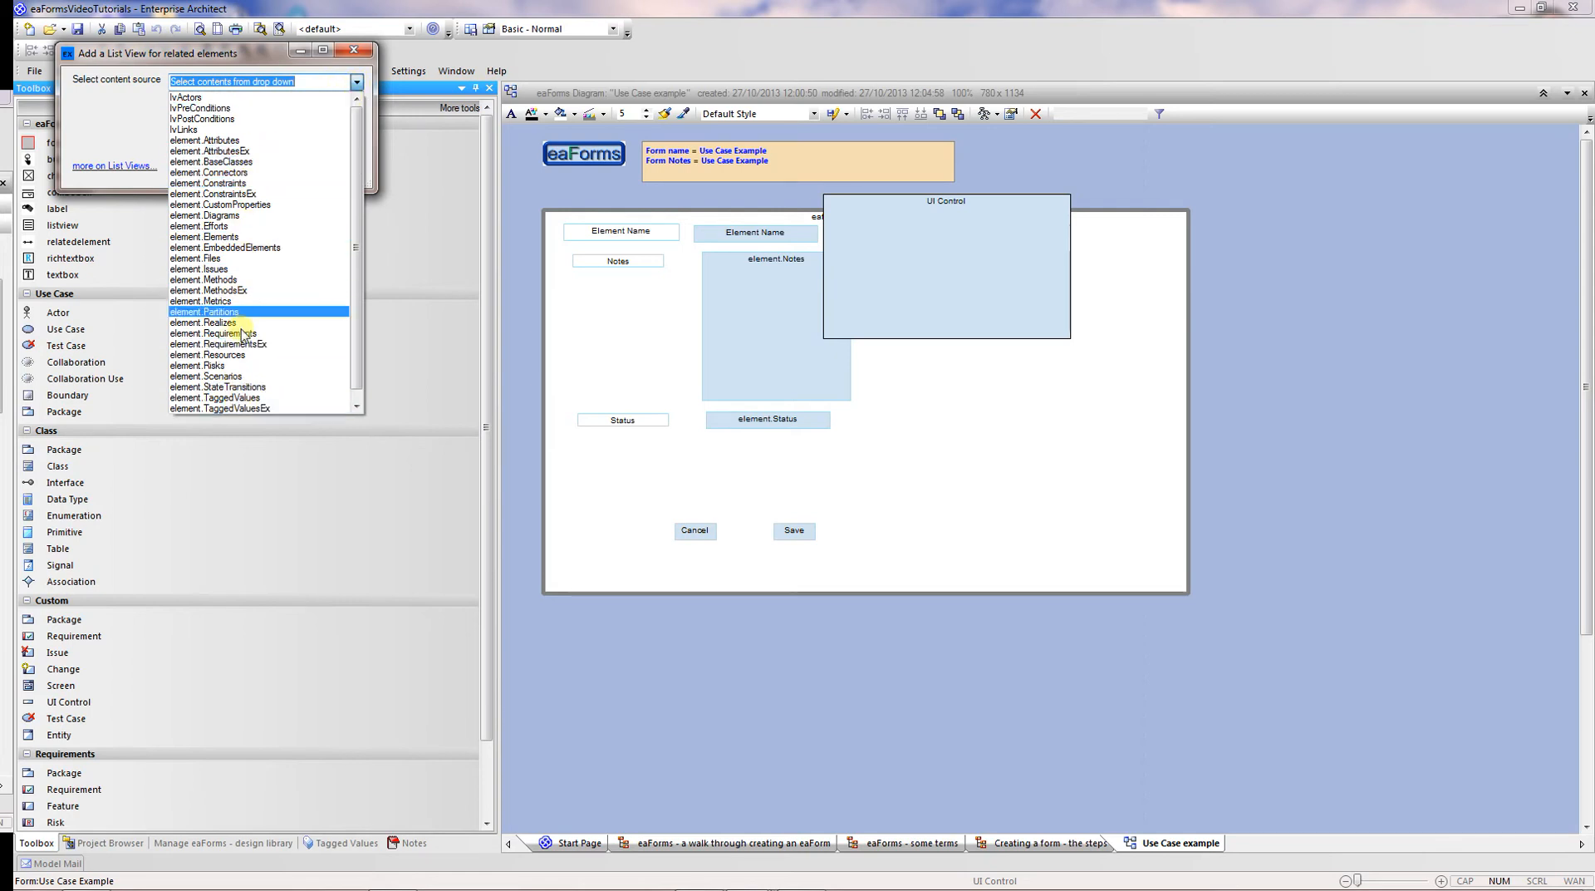
click(219, 98)
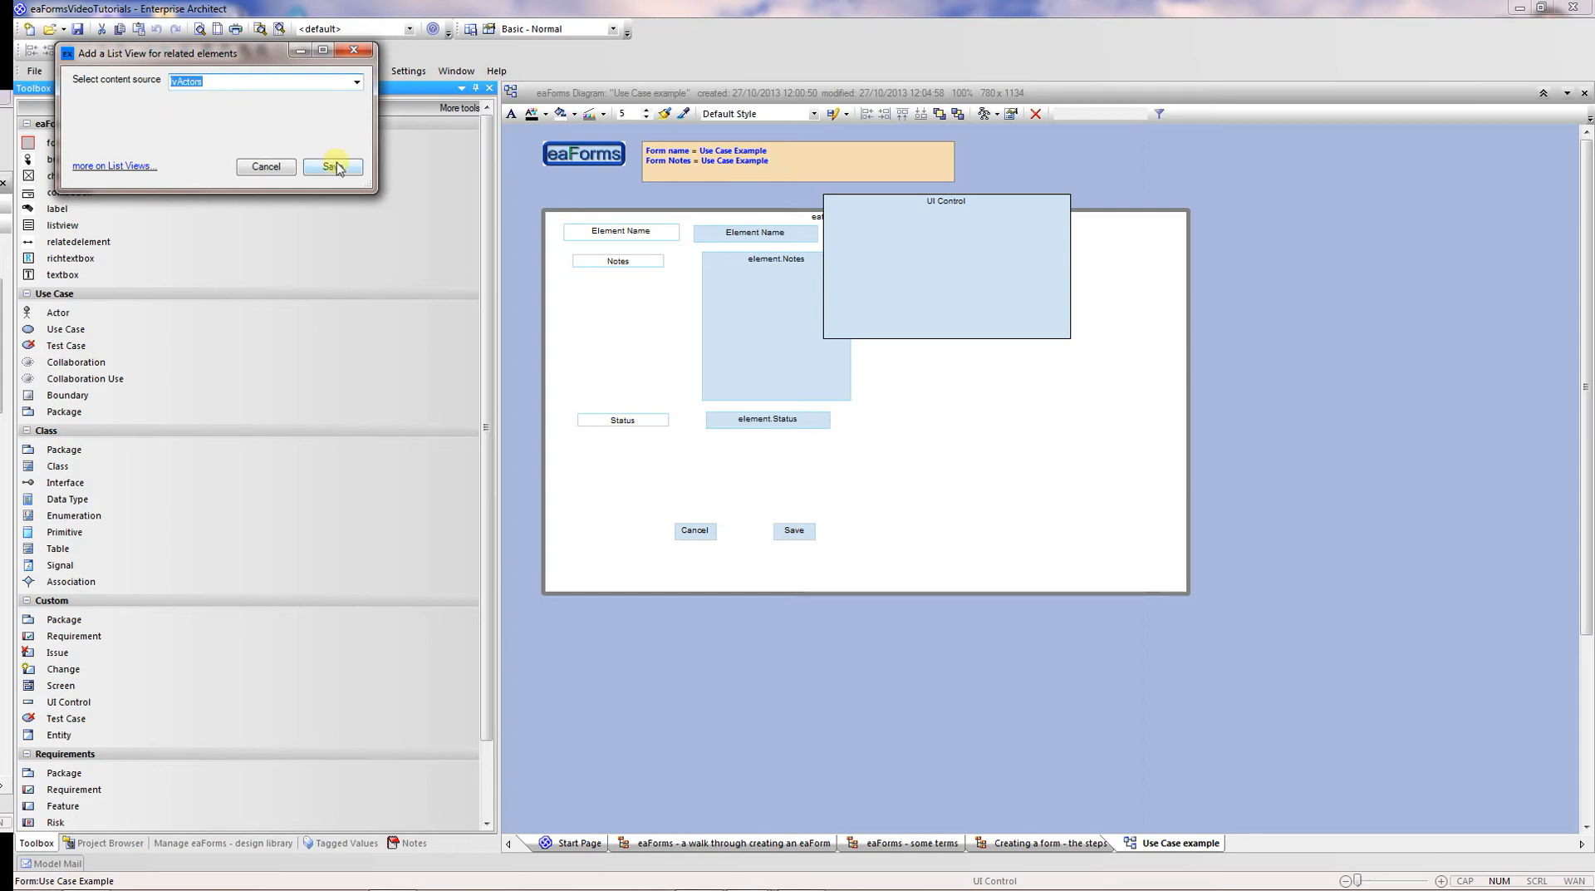
click(333, 169)
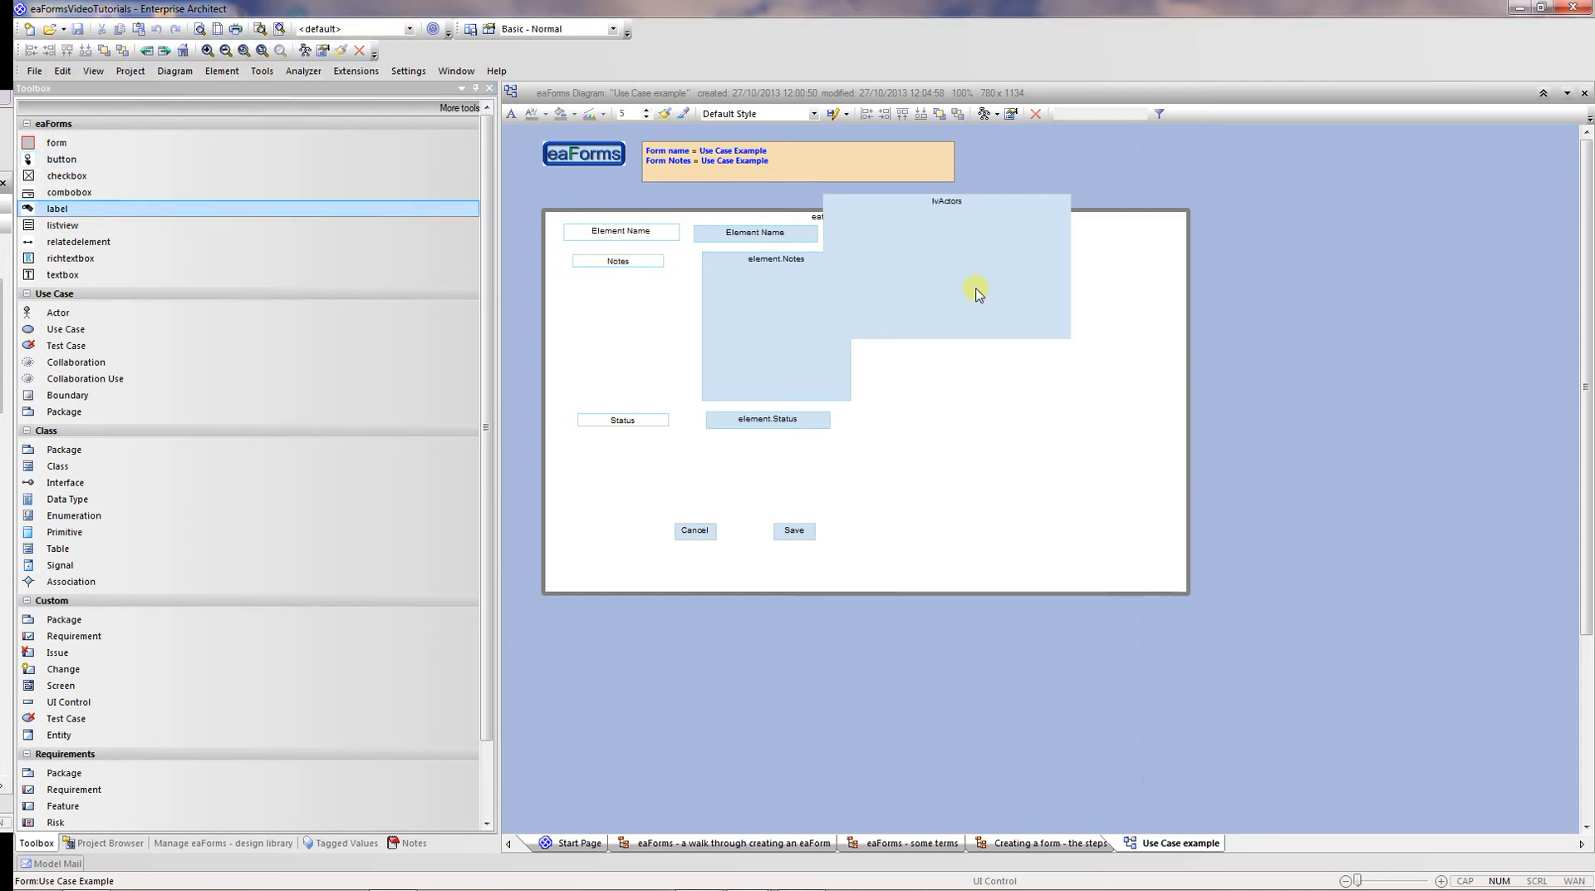
drag(971, 287, 1030, 350)
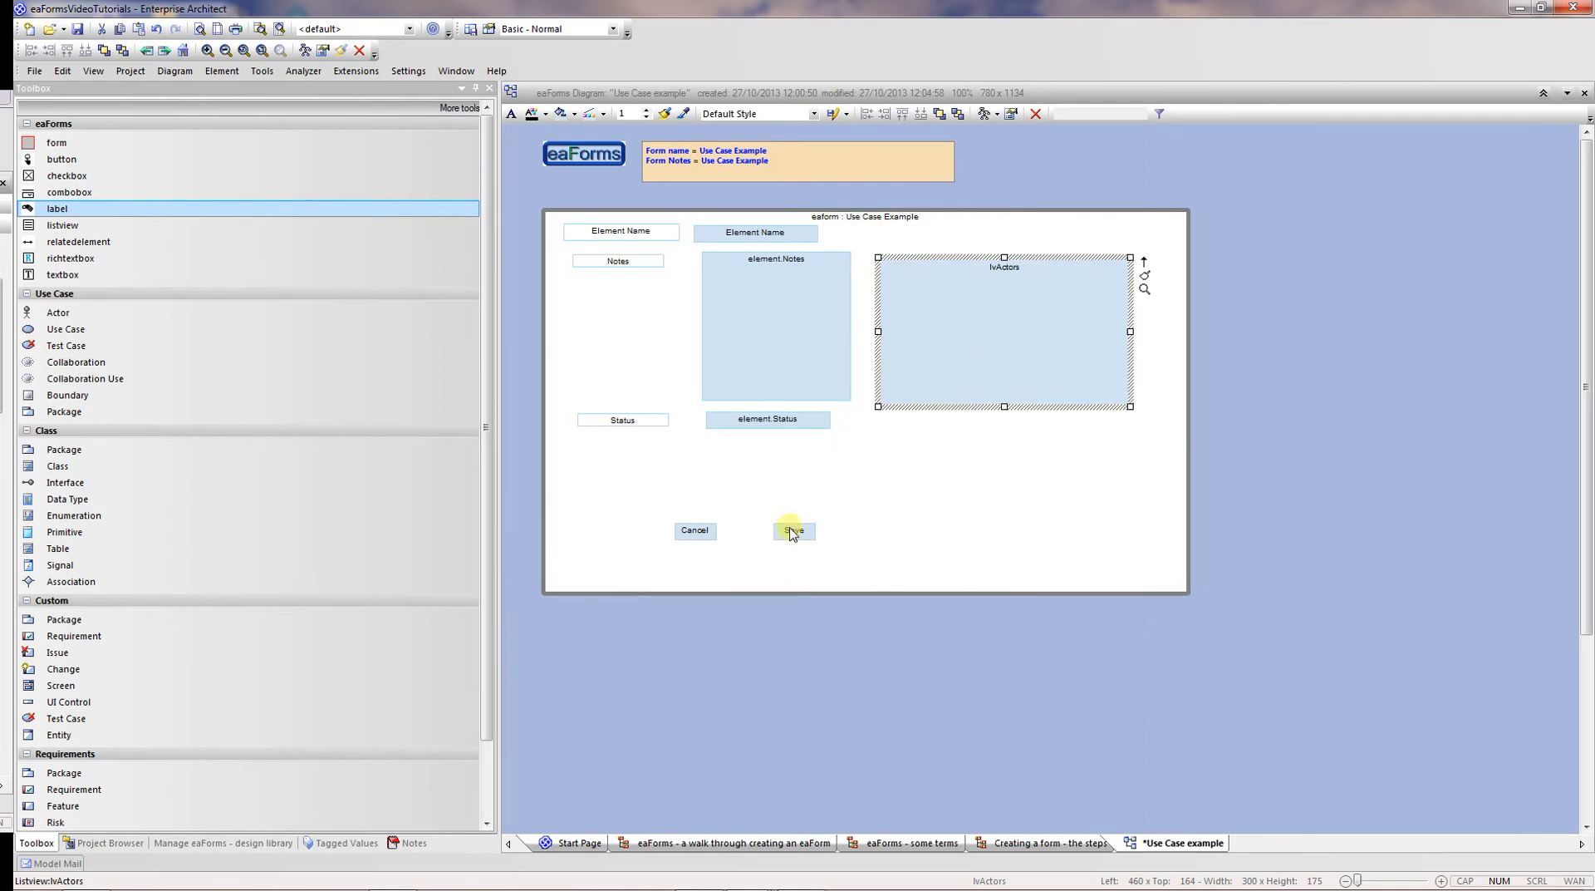
- Move the Save and Cancel buttons beneath the lvActors list view and shrink the form to about 767 by 333
drag(790, 530, 1100, 444)
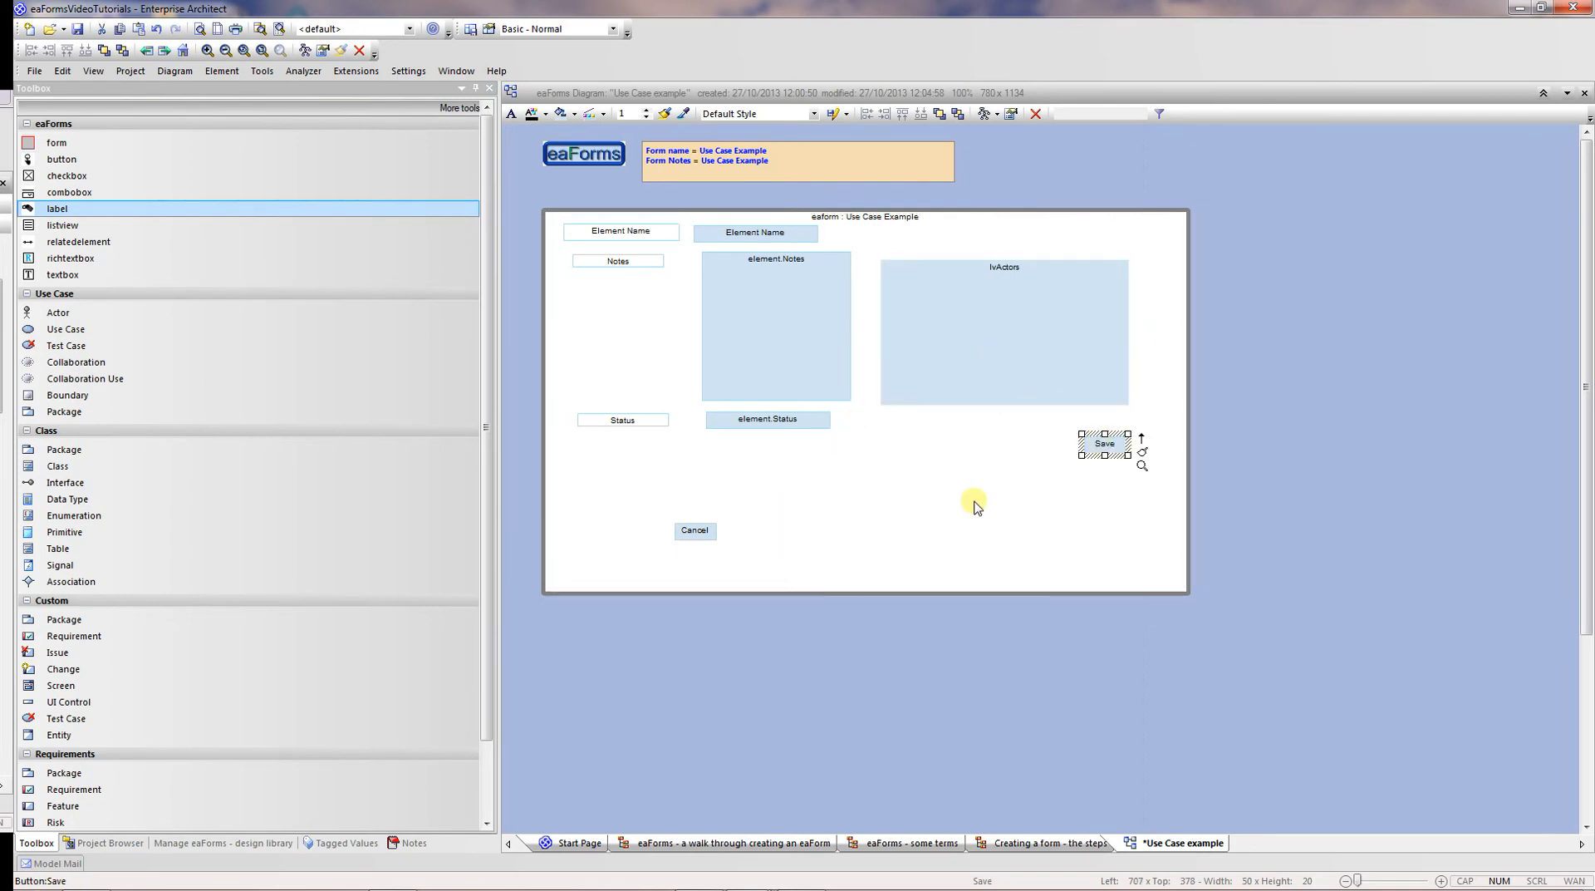
click(690, 528)
drag(689, 527, 1040, 442)
click(1080, 507)
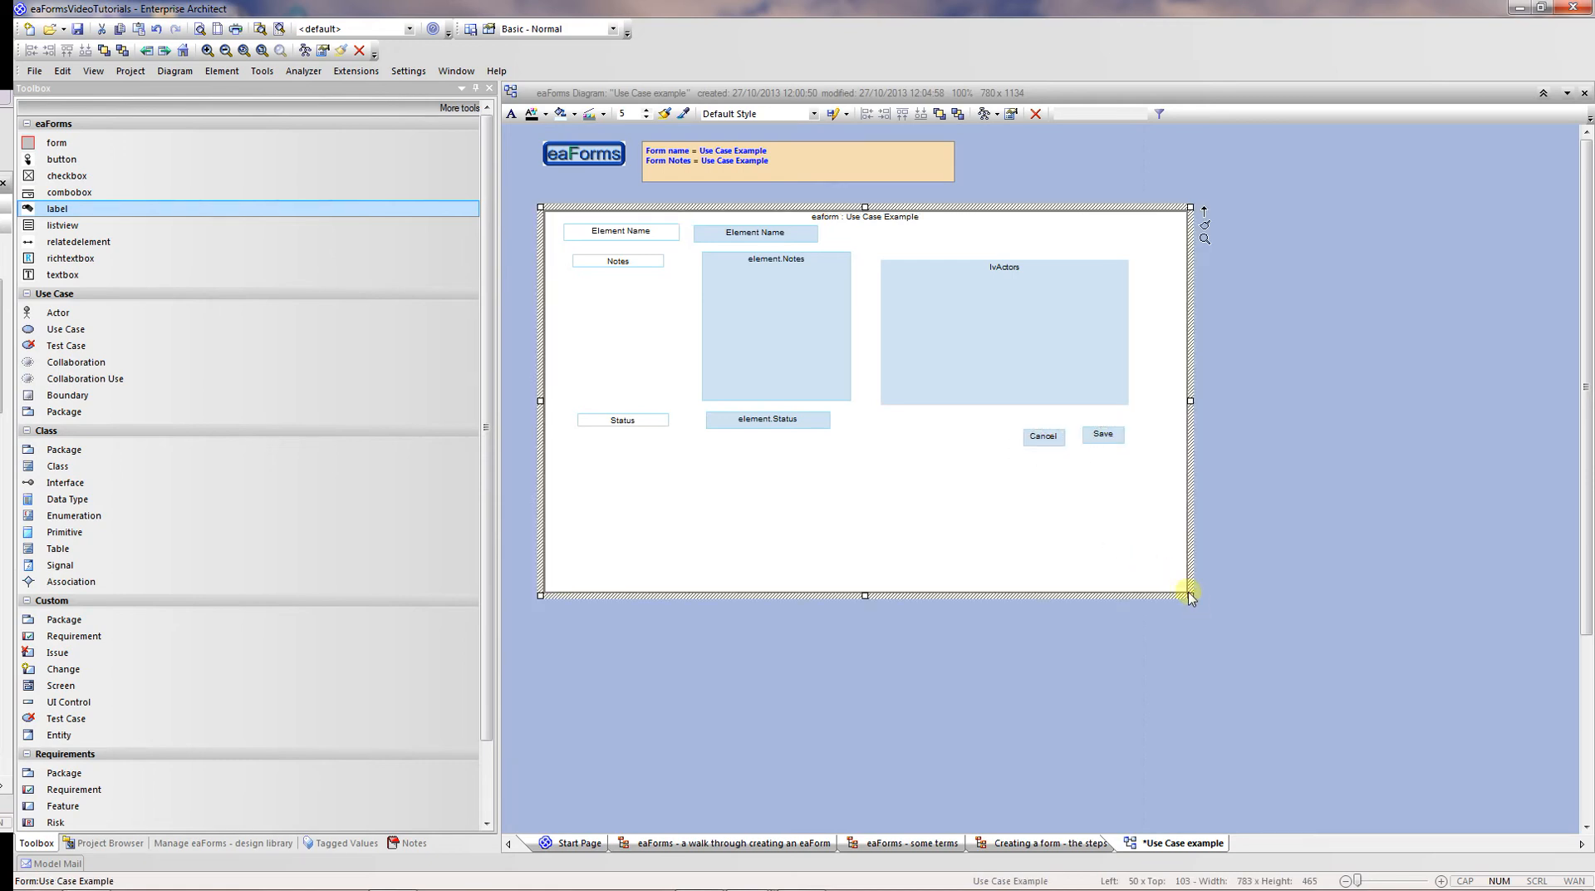
drag(1190, 595, 1177, 486)
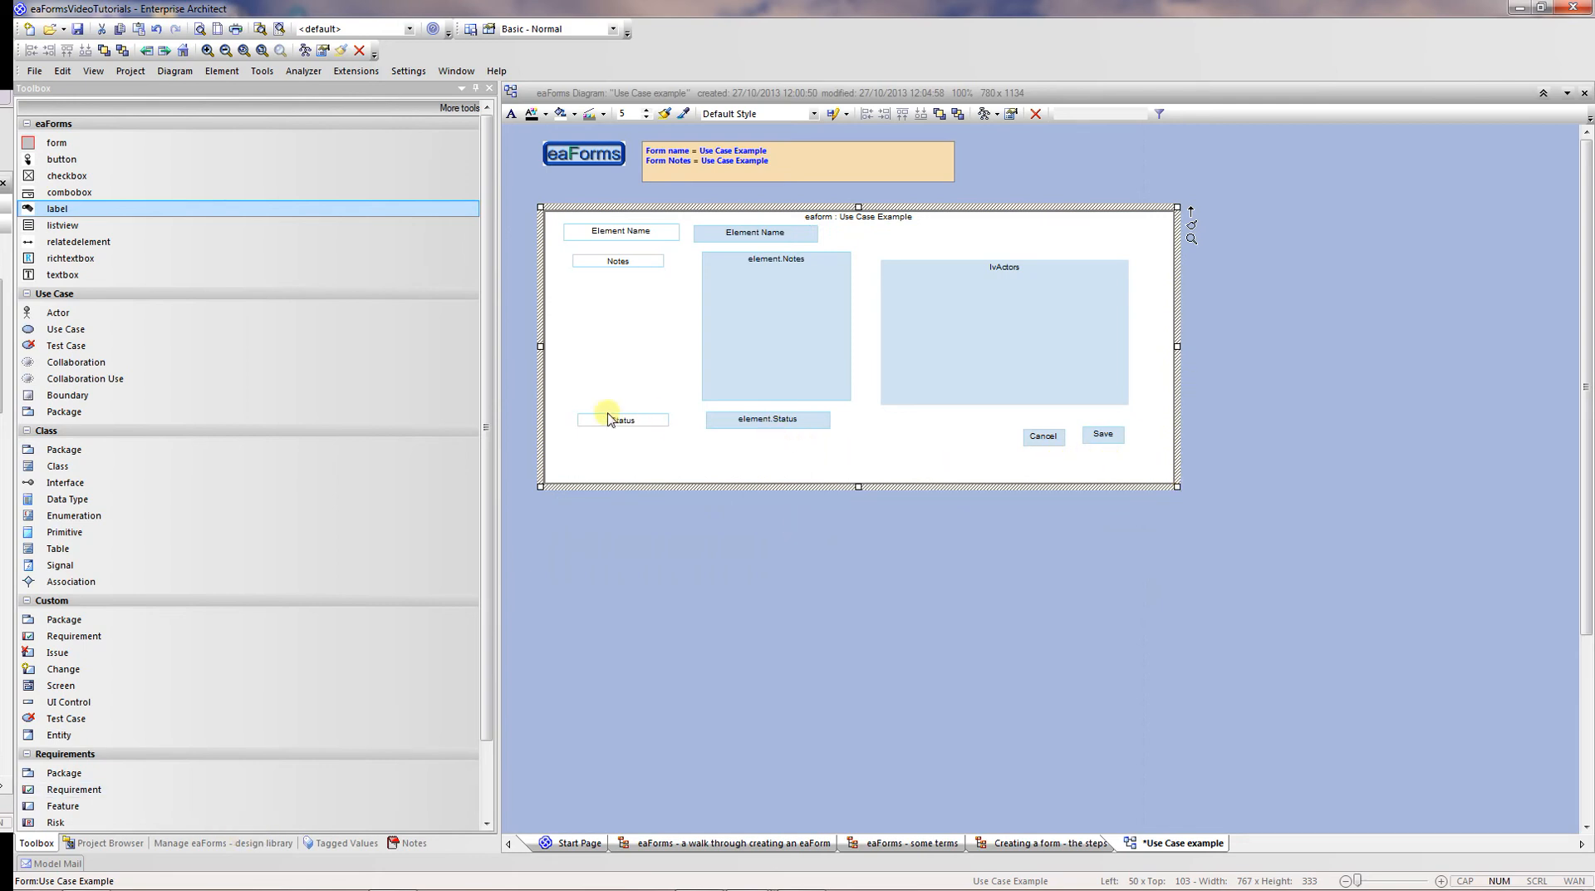
- Align the bottom edges of the Status label, status combo box and Cancel button with the Save button
click(655, 424)
ctrl+click(721, 420)
ctrl+click(1034, 436)
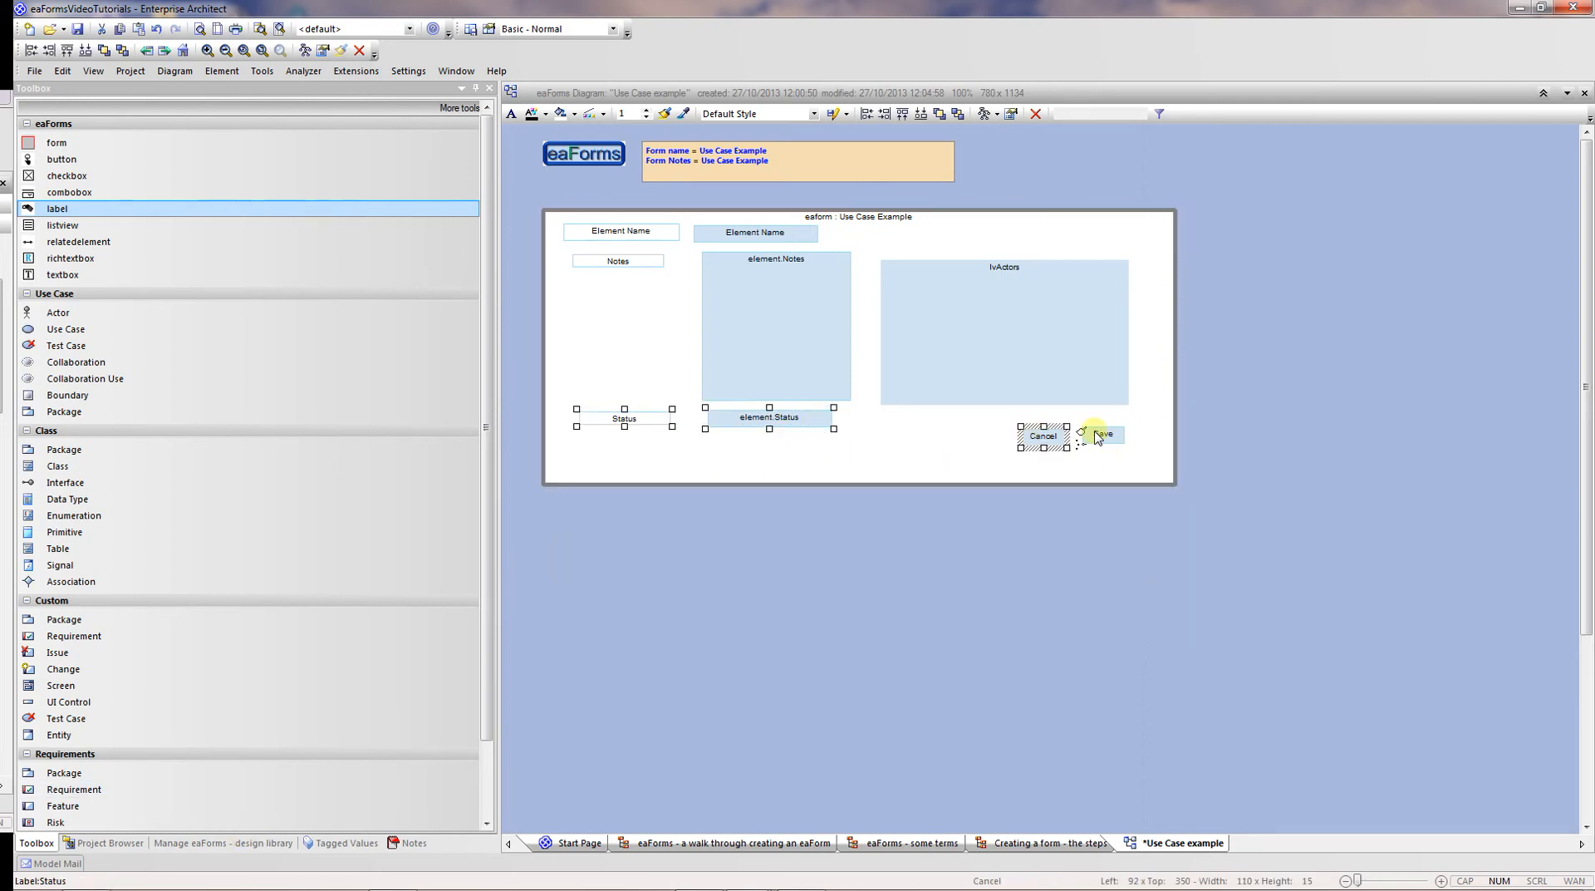
ctrl+click(1100, 434)
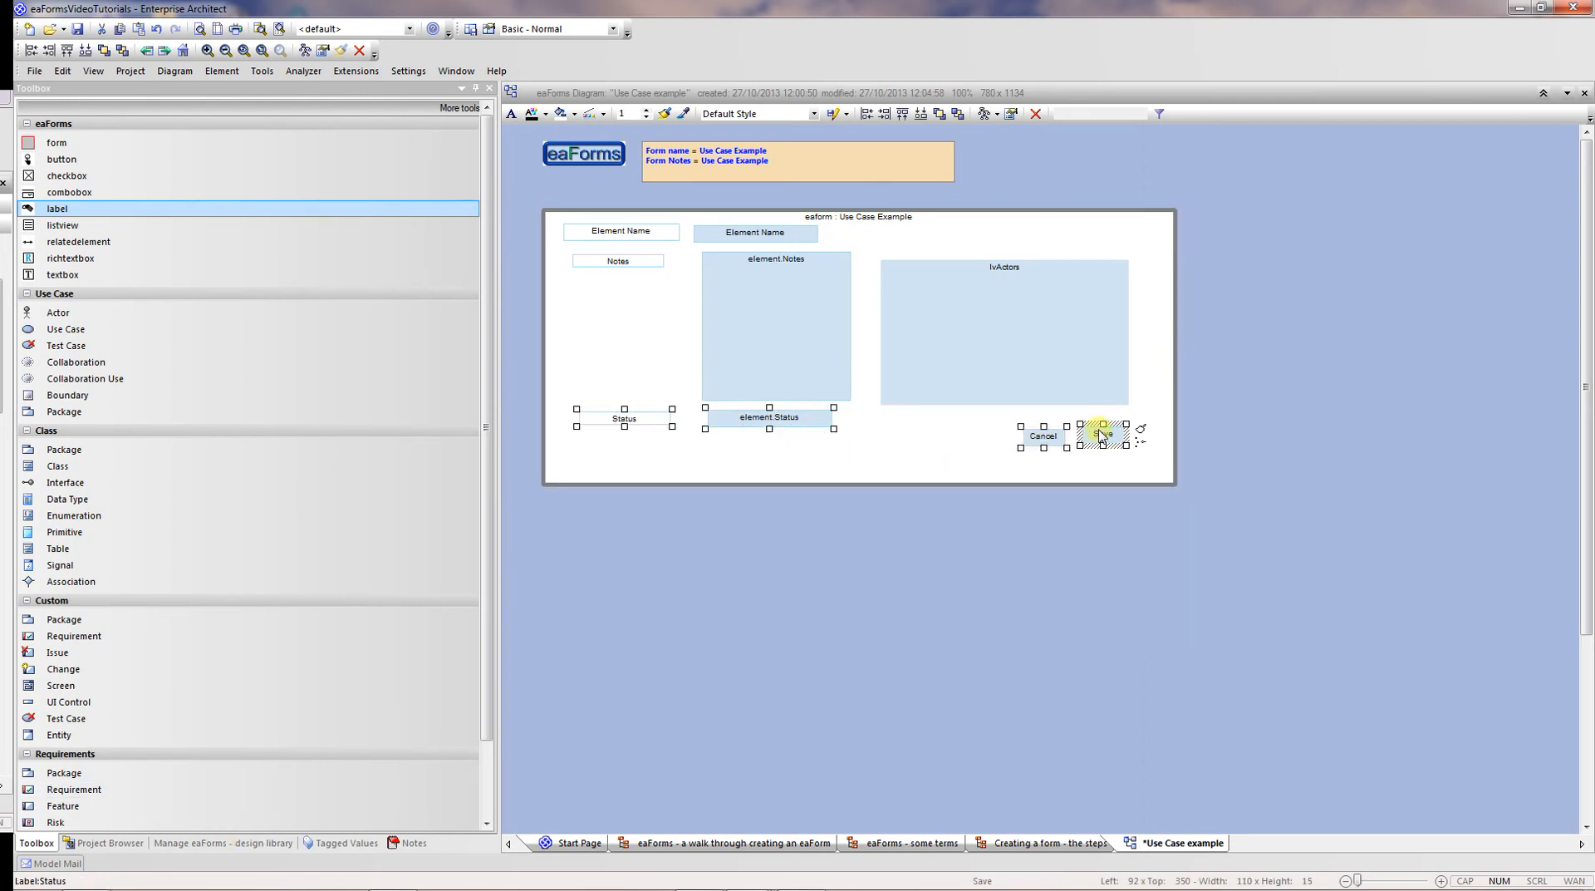
click(922, 116)
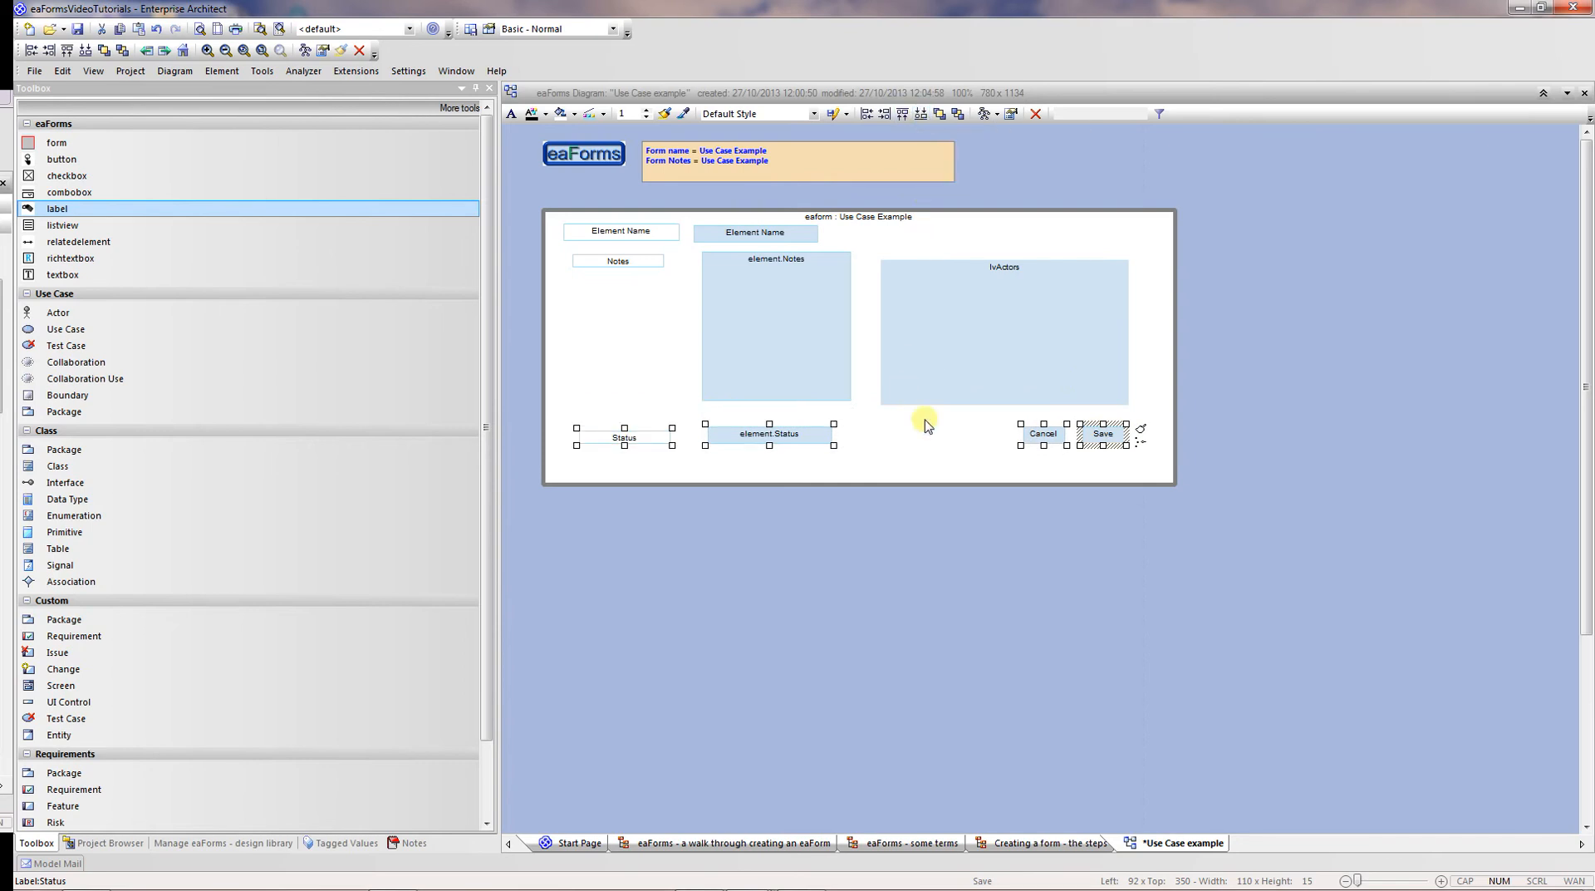
click(930, 463)
- Align the left edges of the Element Name and Notes labels with the Status label
click(609, 265)
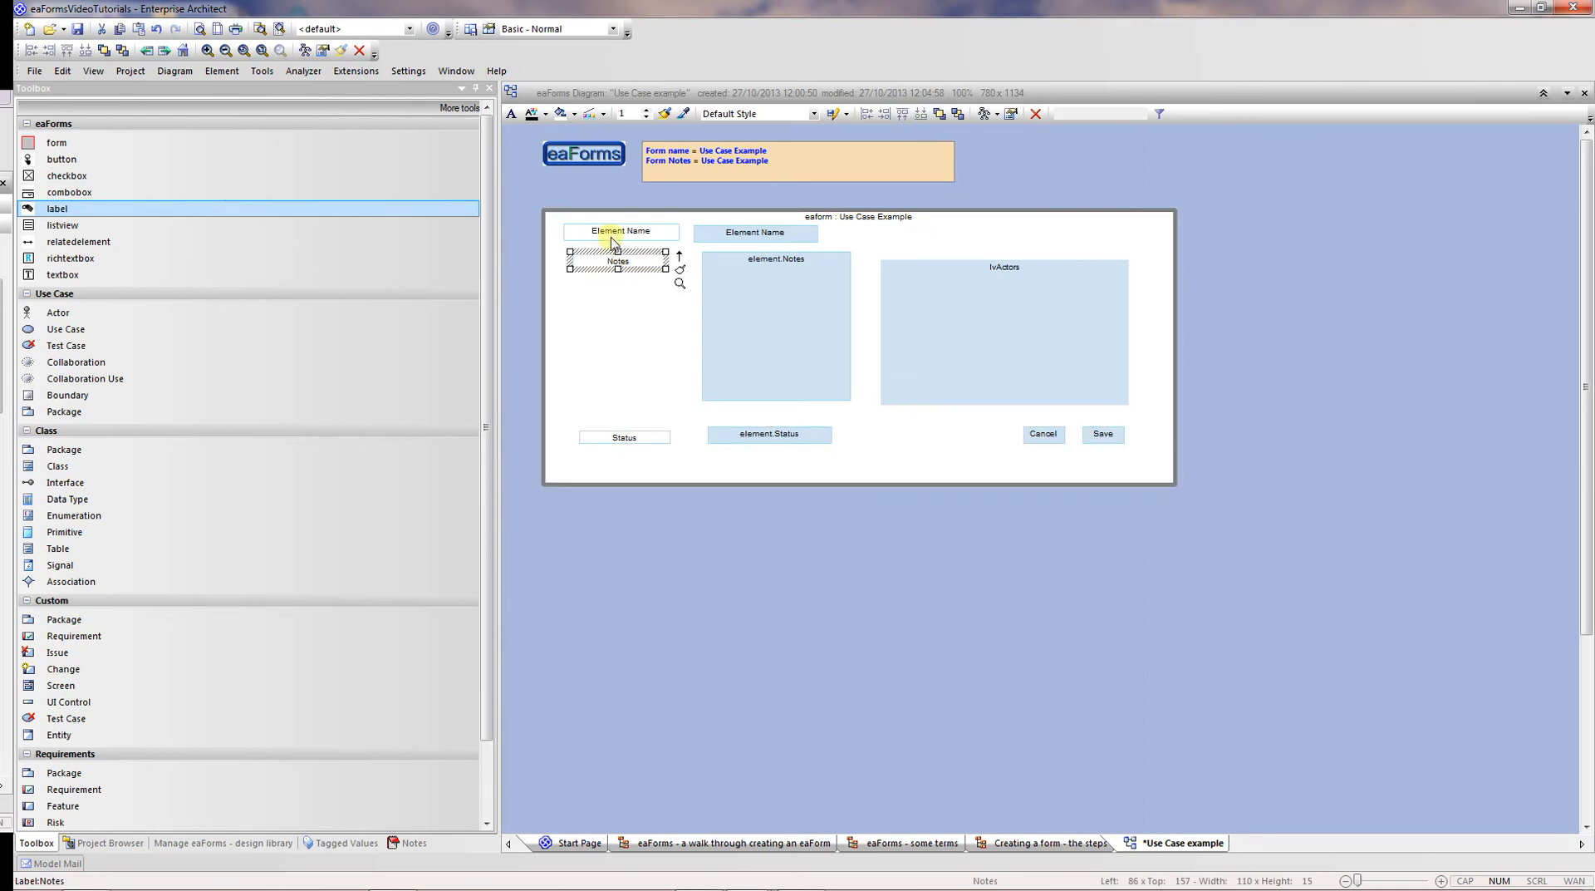
ctrl+click(615, 238)
ctrl+click(615, 438)
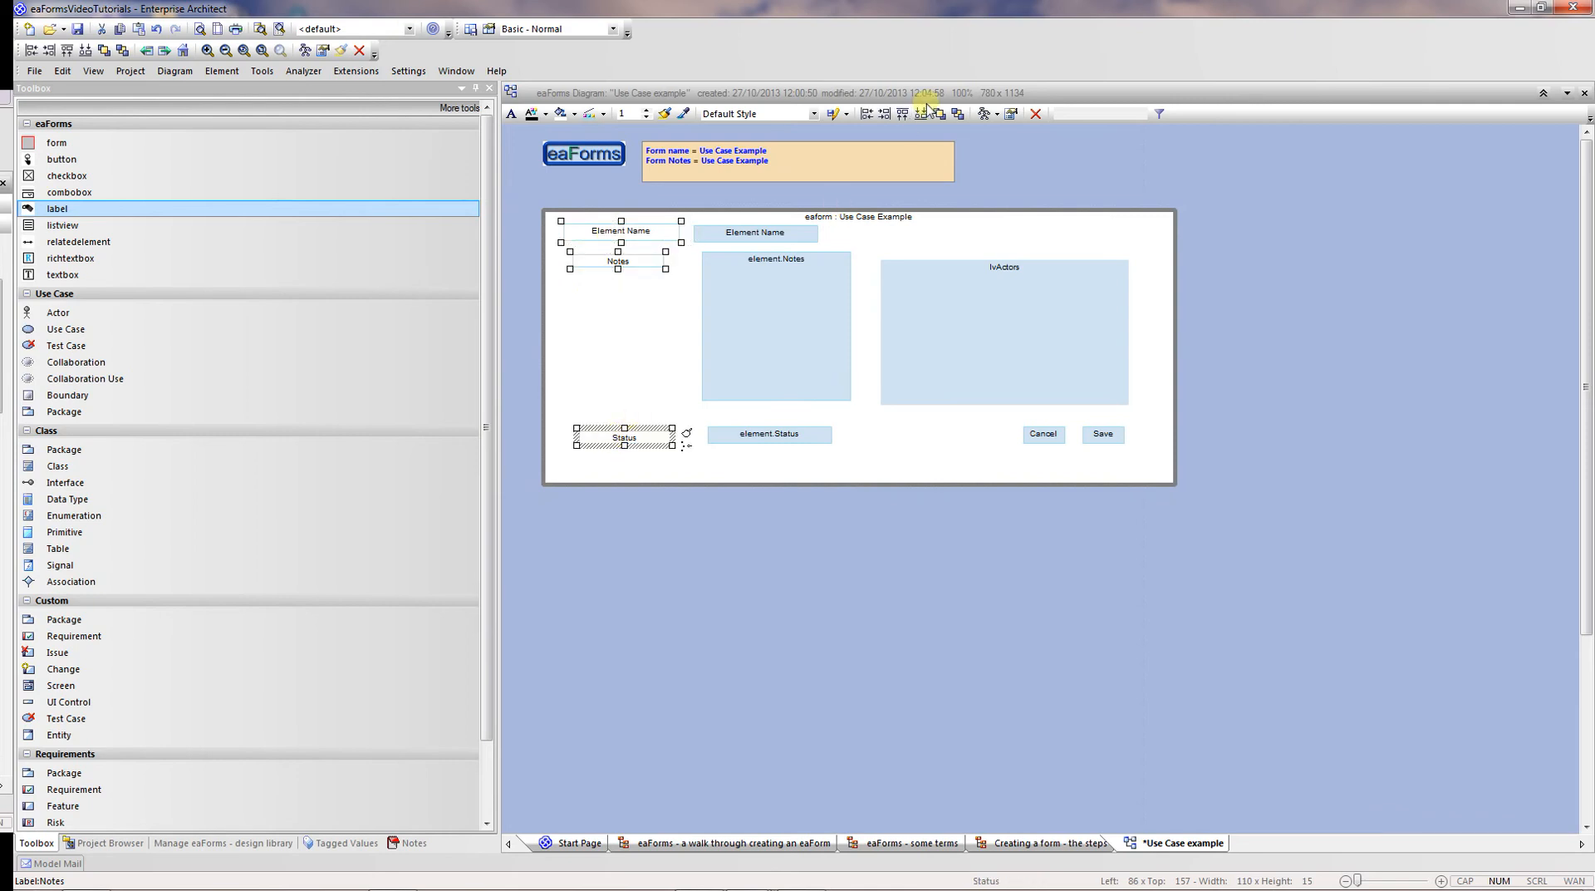
click(866, 115)
- Align the top edges of the Notes label and notes box with the lvActors list view
click(729, 323)
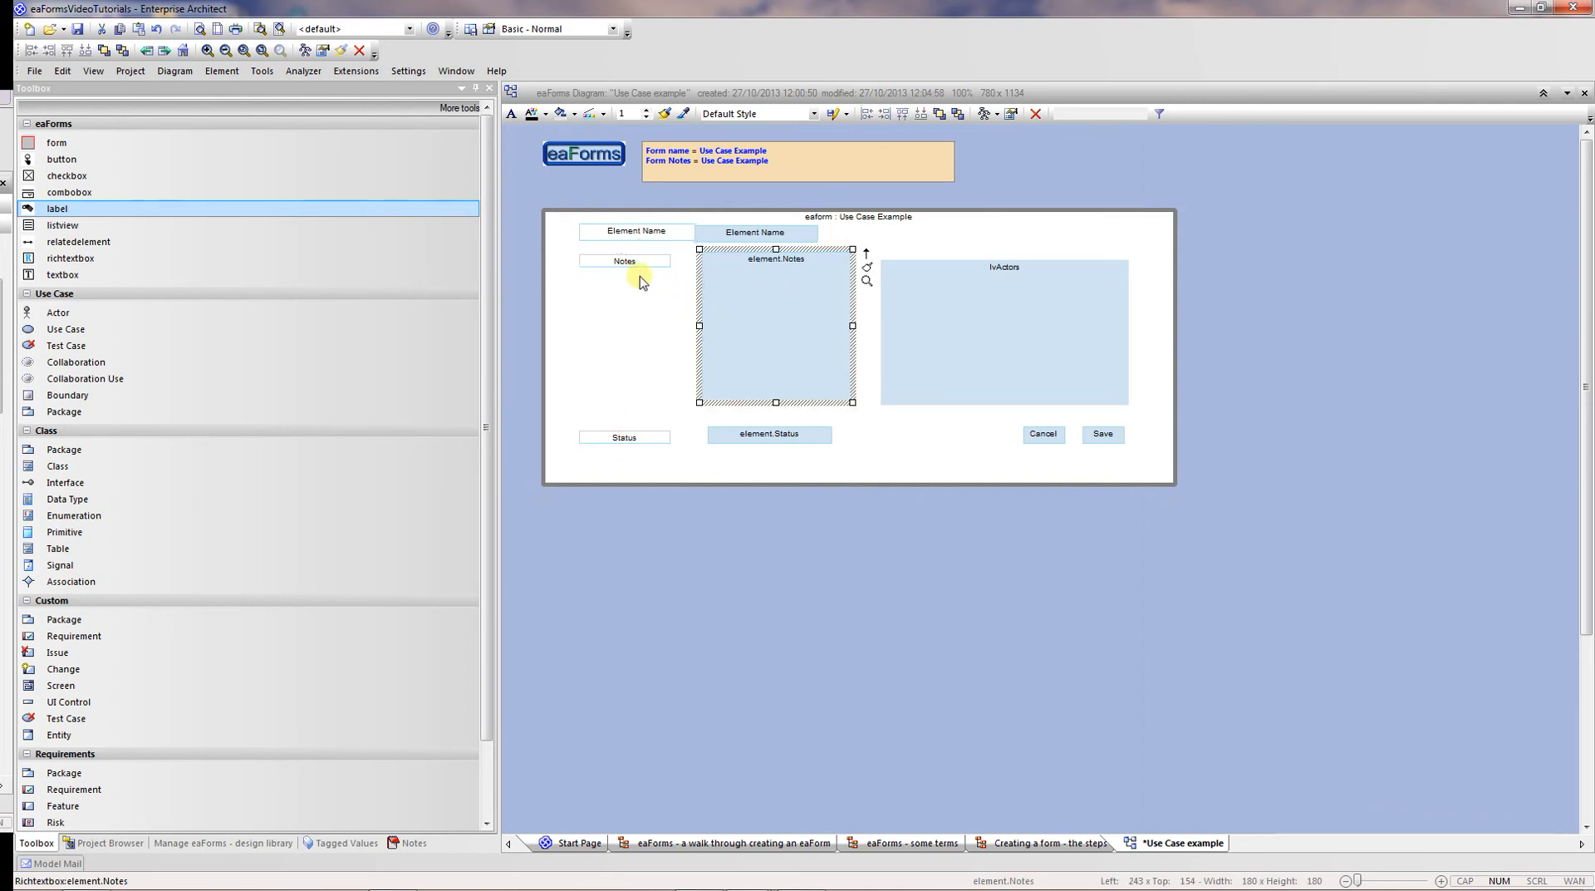
ctrl+click(625, 263)
ctrl+click(964, 272)
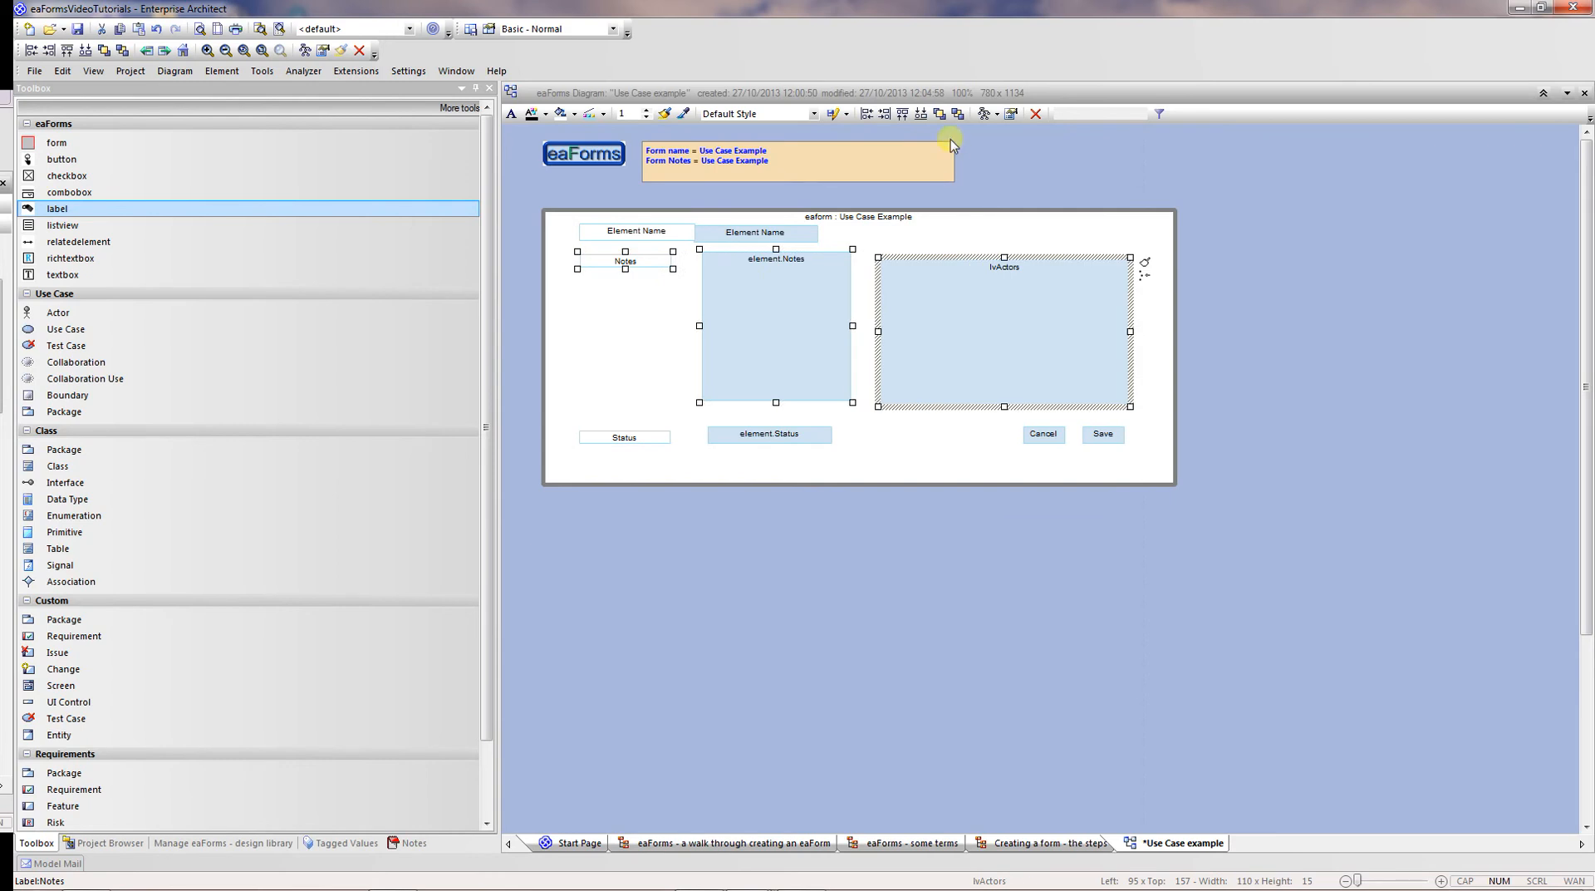
click(901, 116)
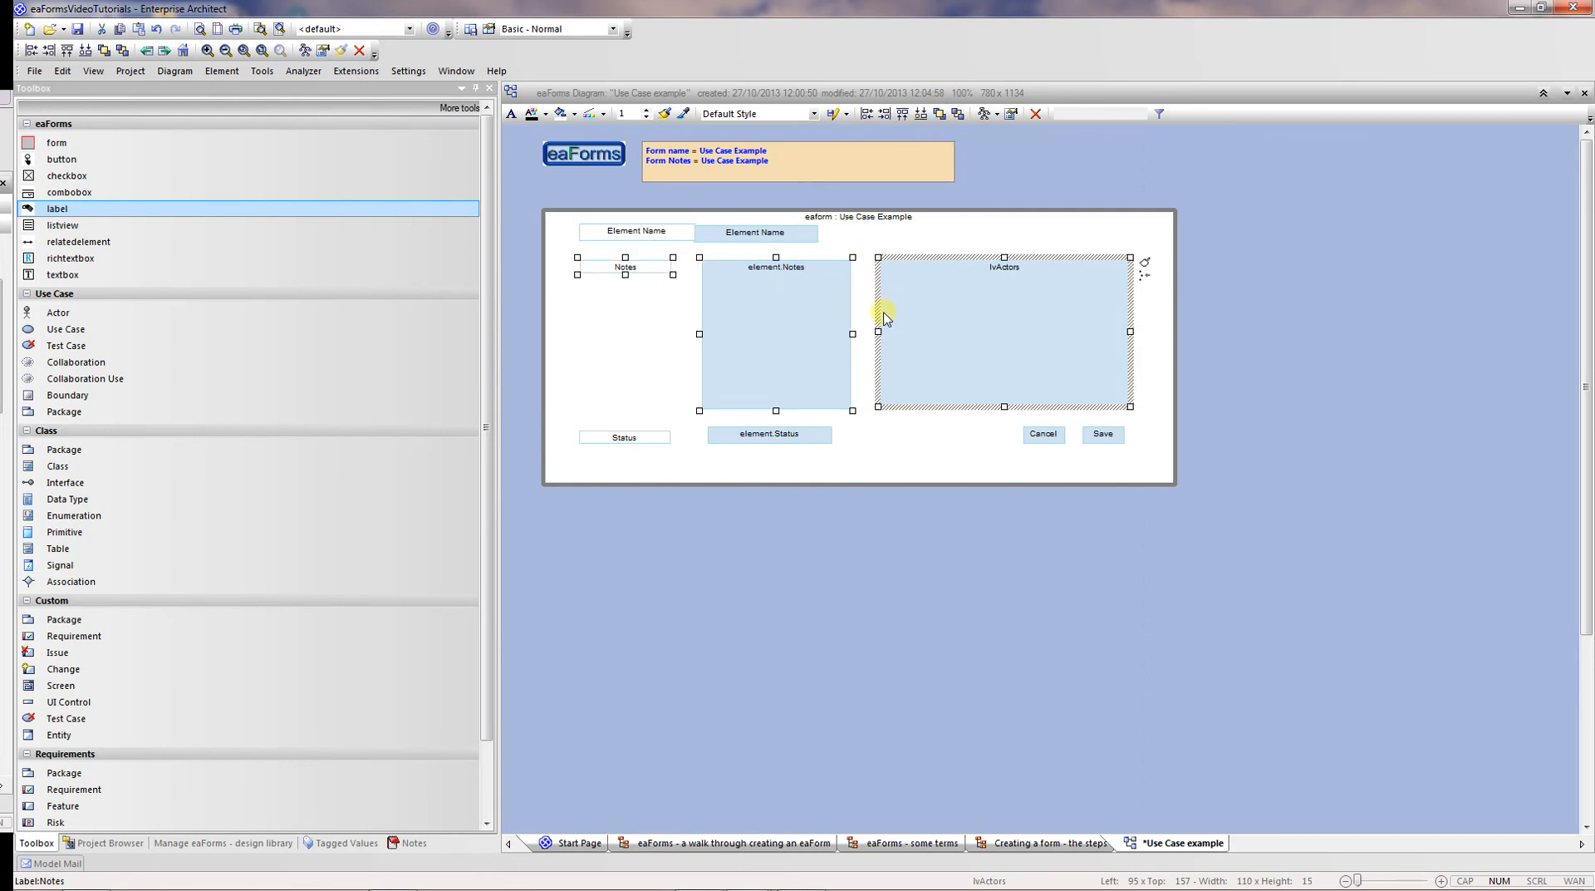
click(908, 445)
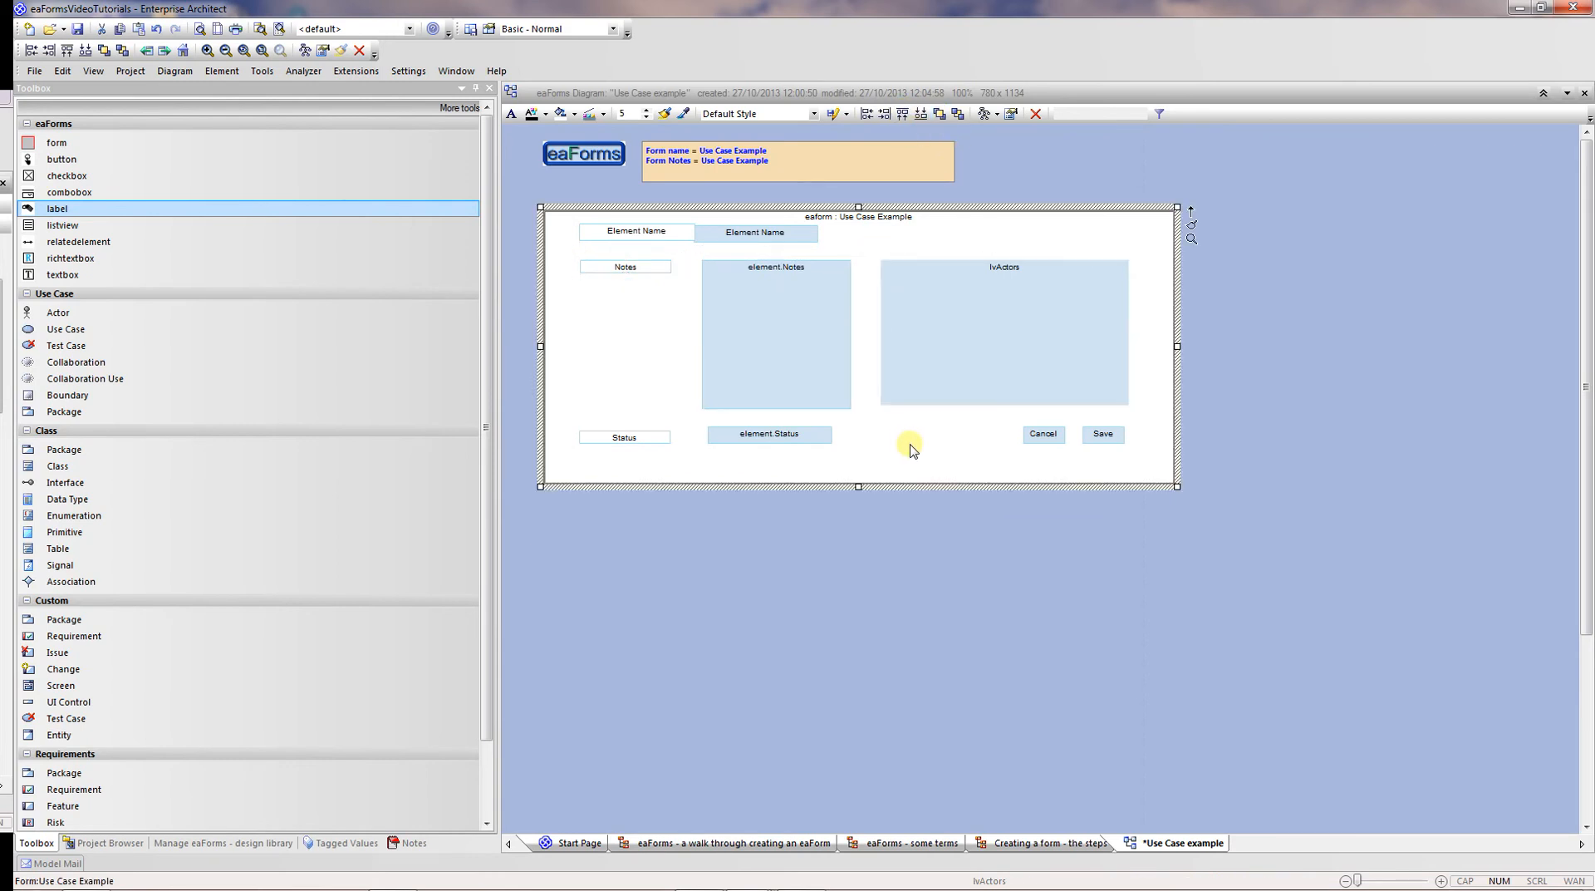
- Preview the Use Case Example form from the eaForms design library, examine the Status options, and close the preview
click(232, 844)
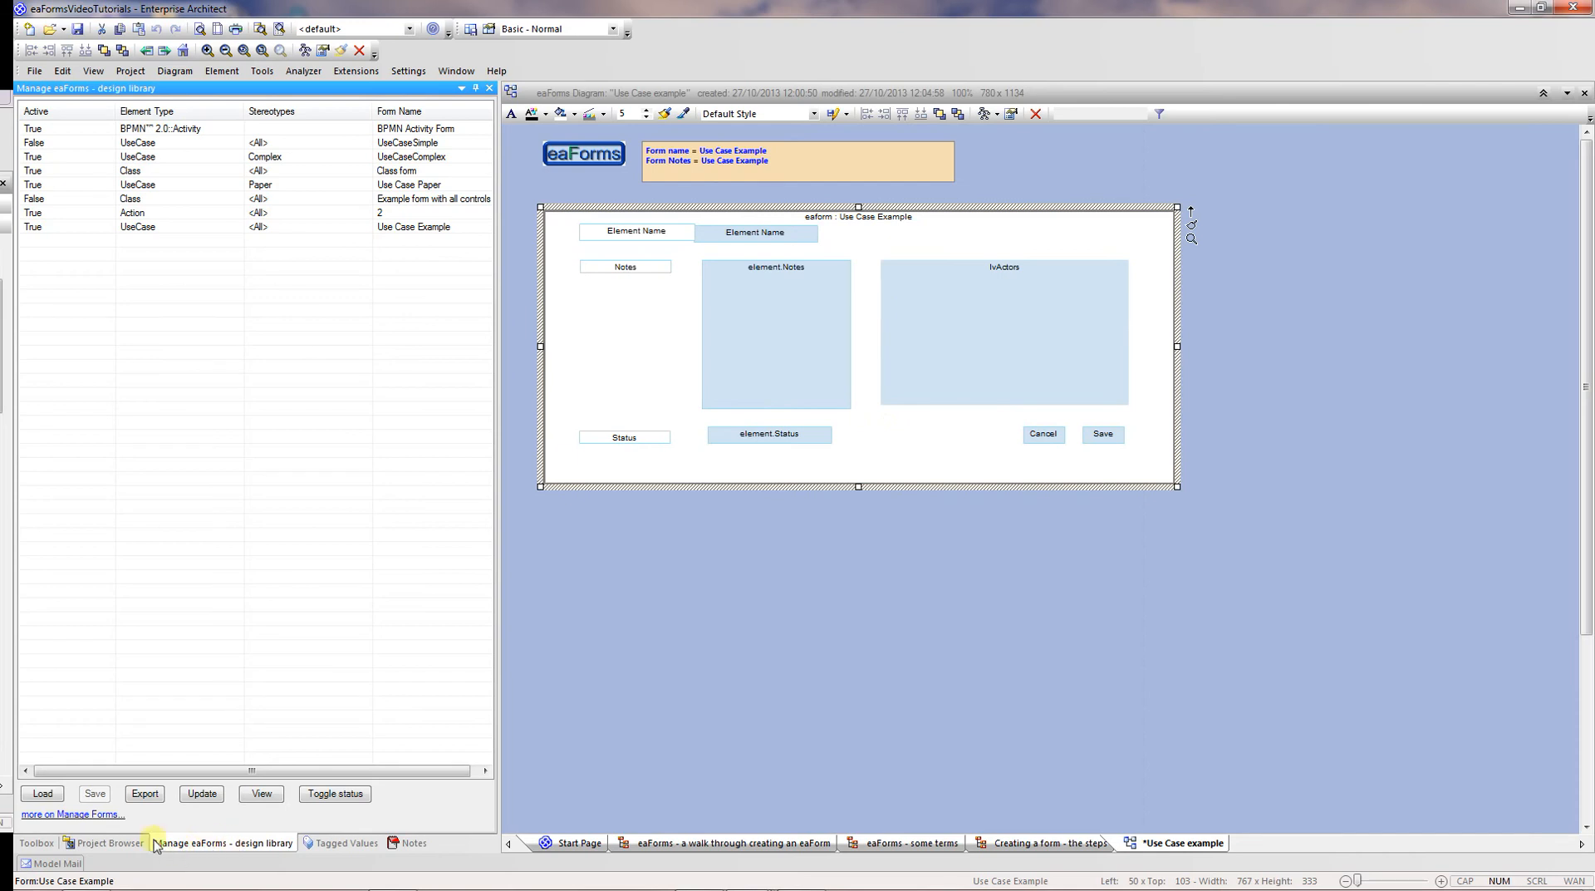
click(260, 794)
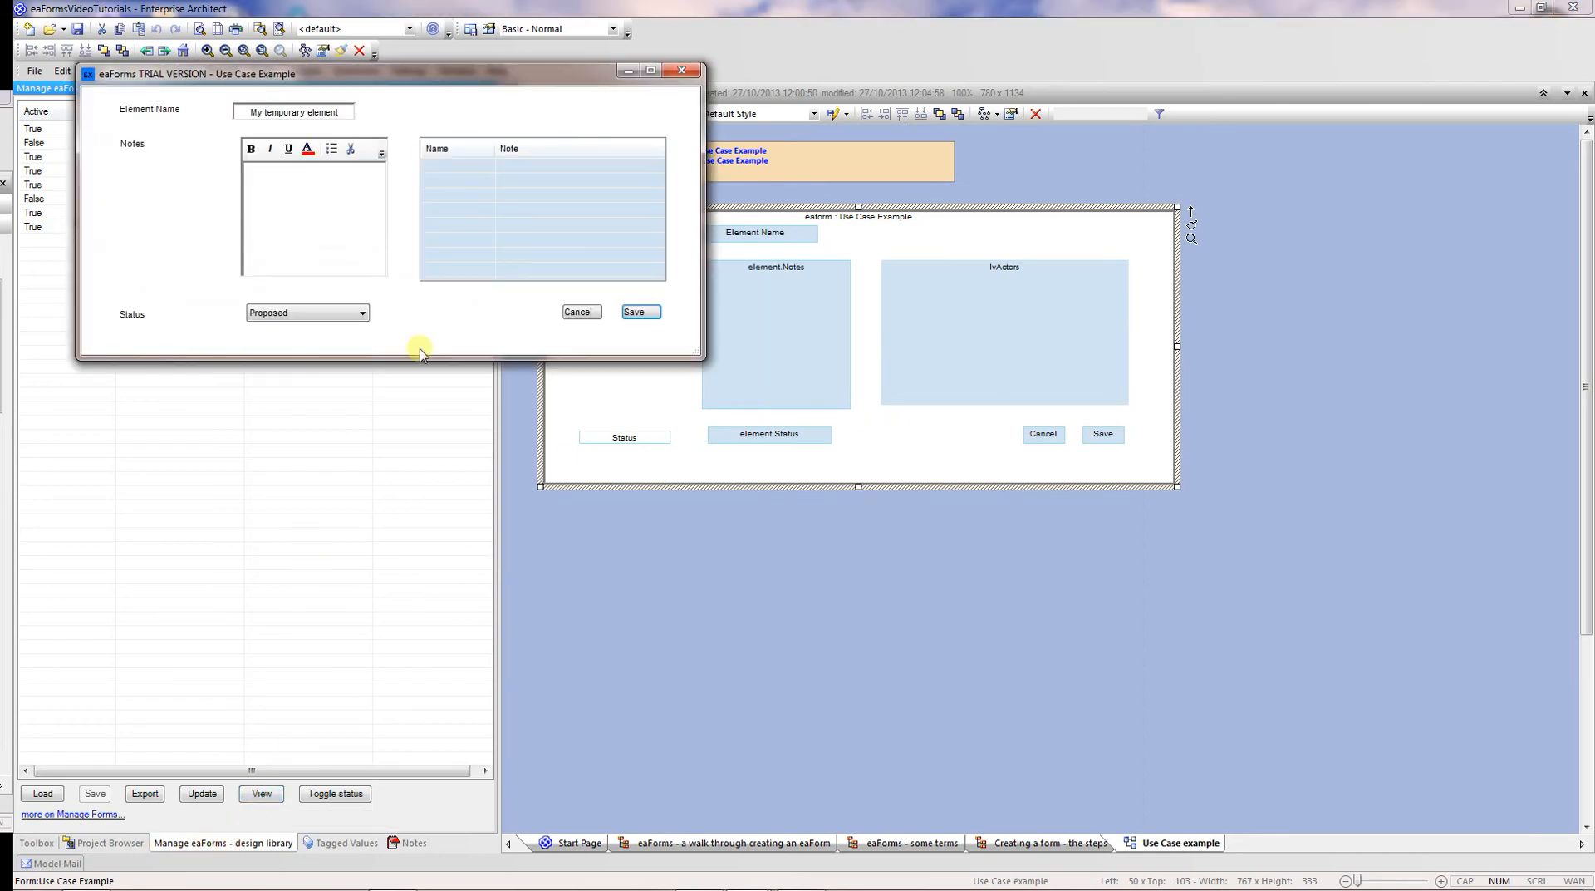
drag(457, 74, 625, 402)
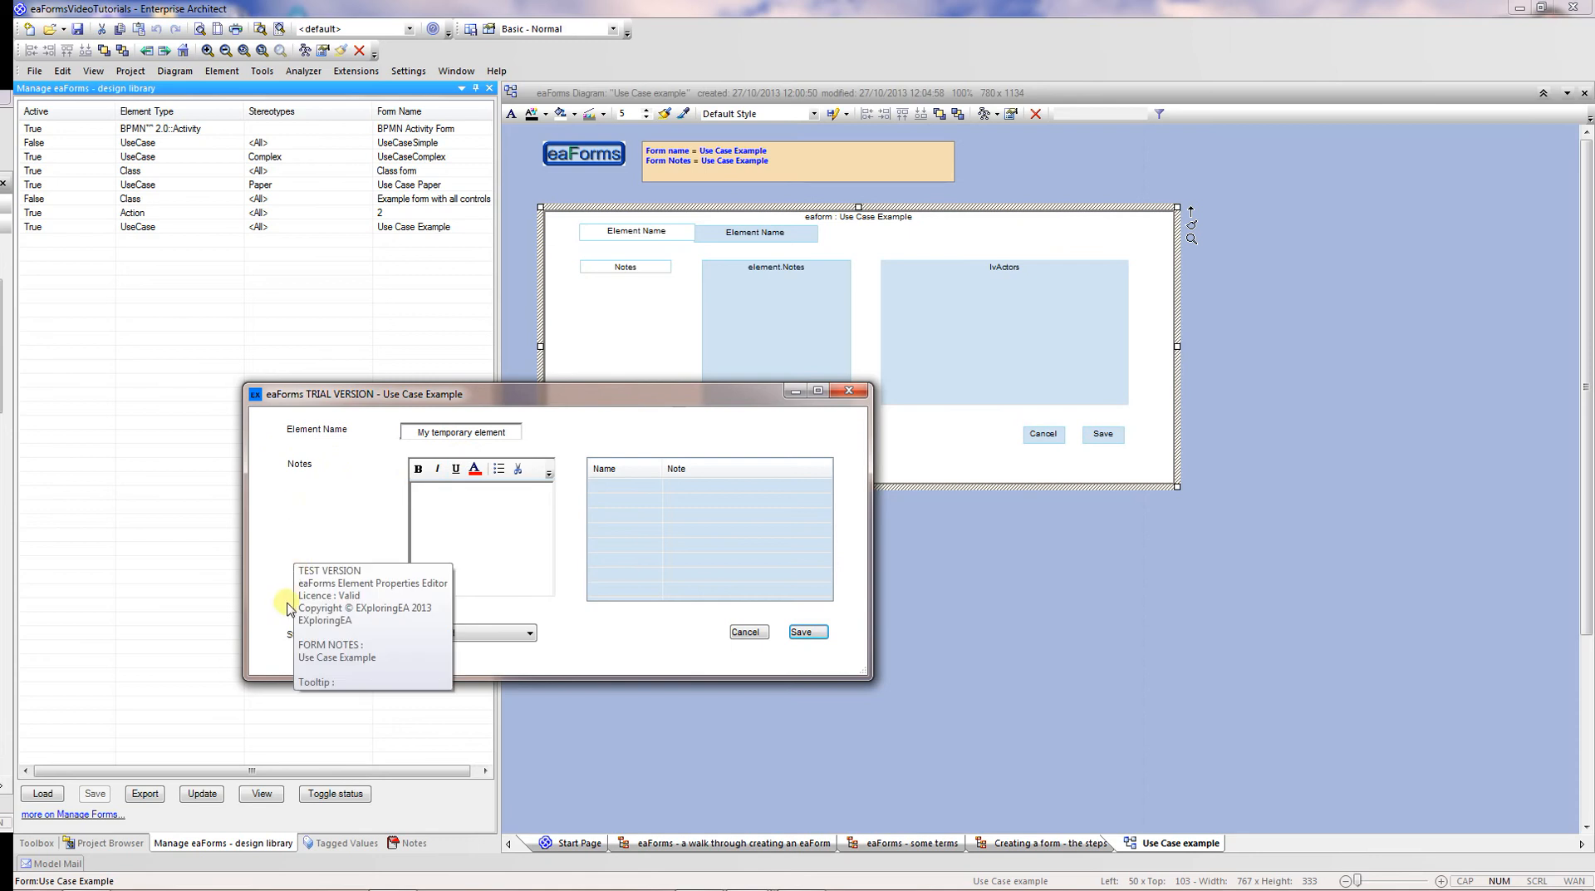
click(529, 633)
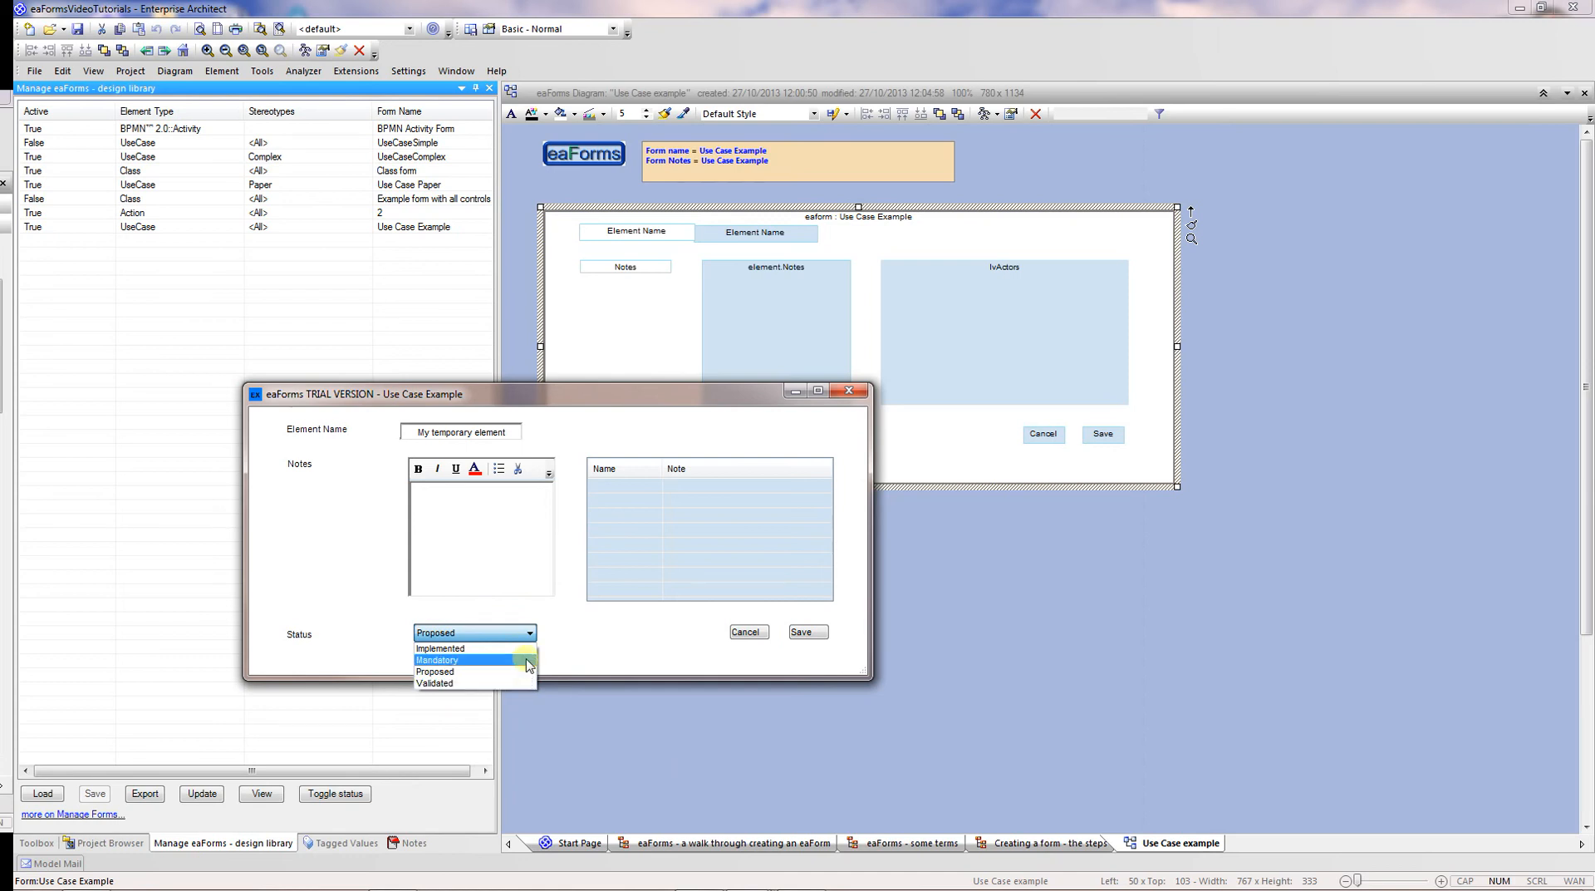
click(561, 615)
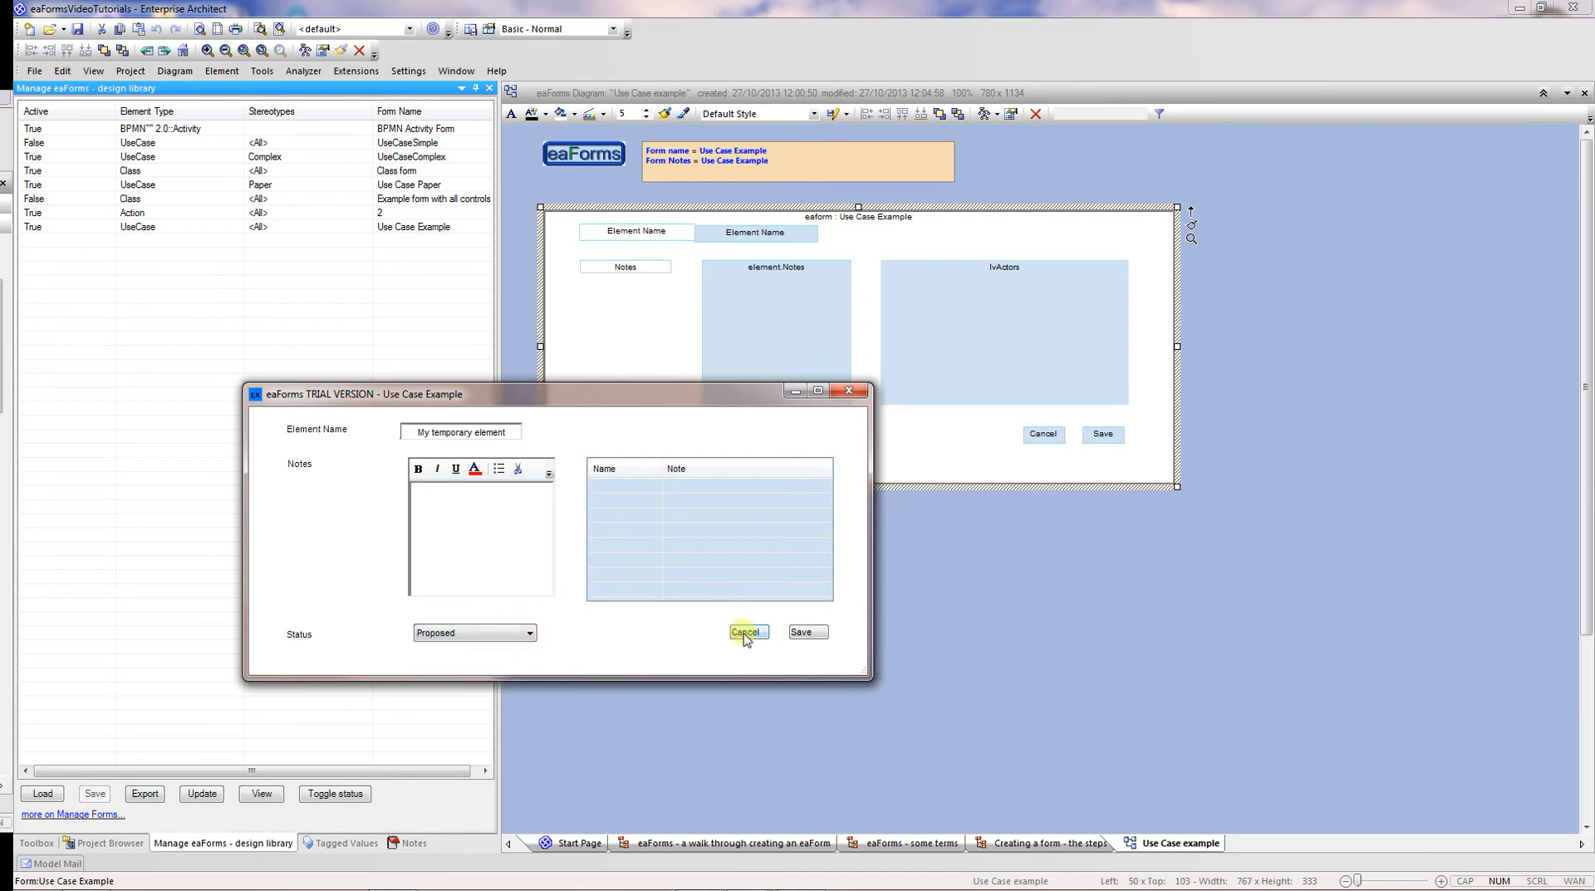
click(807, 636)
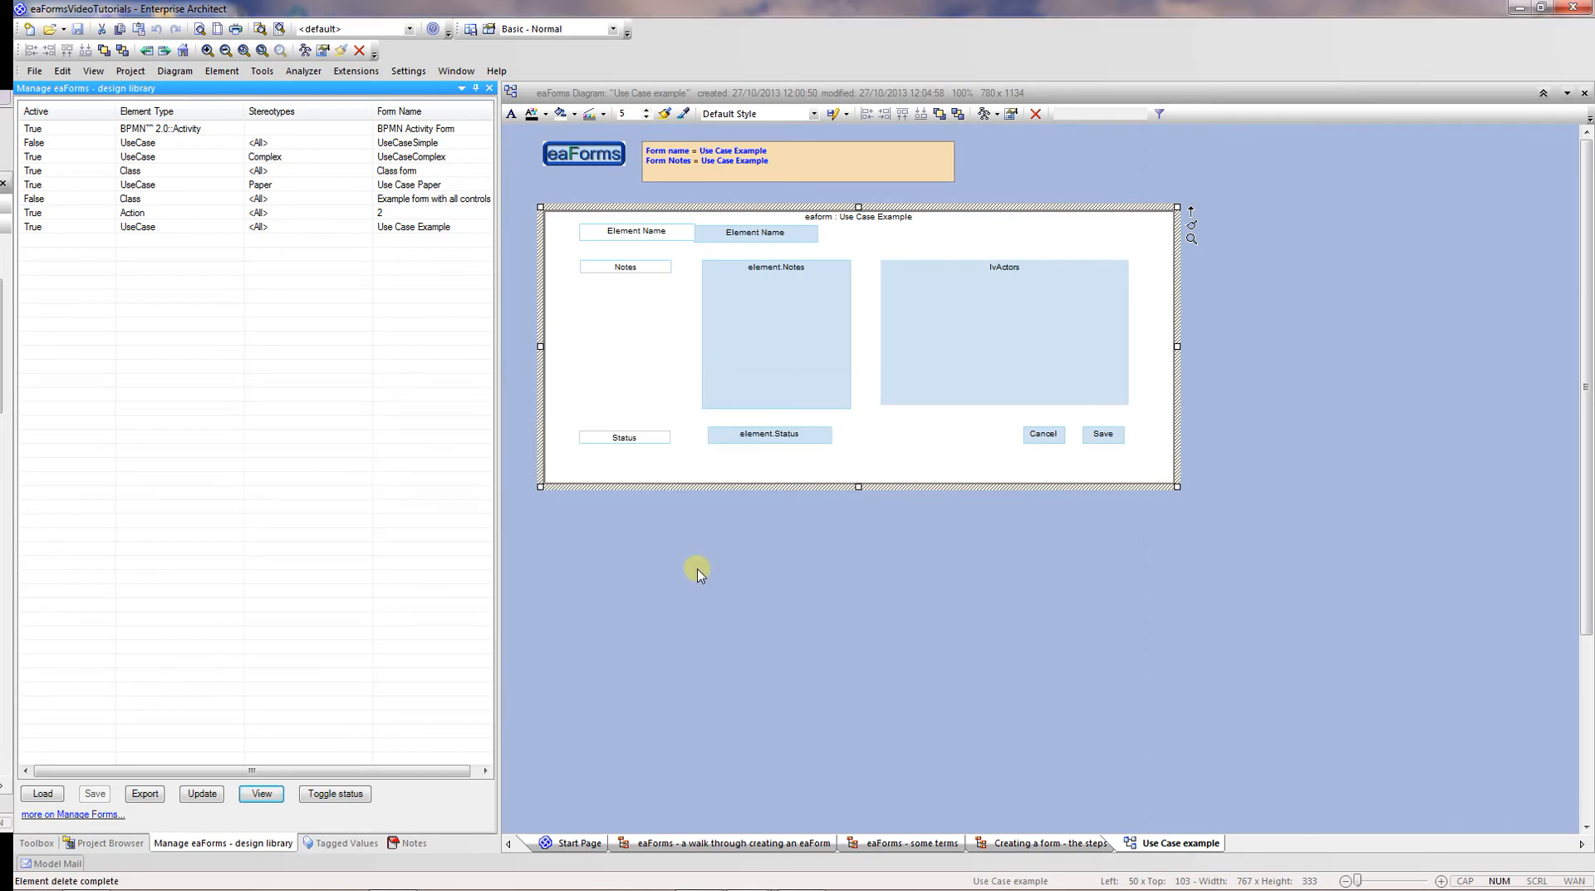
- Add the tool tip "This is the element name" to the Element Name text box, keeping element.Name as source, and save its control definition
double_click(774, 236)
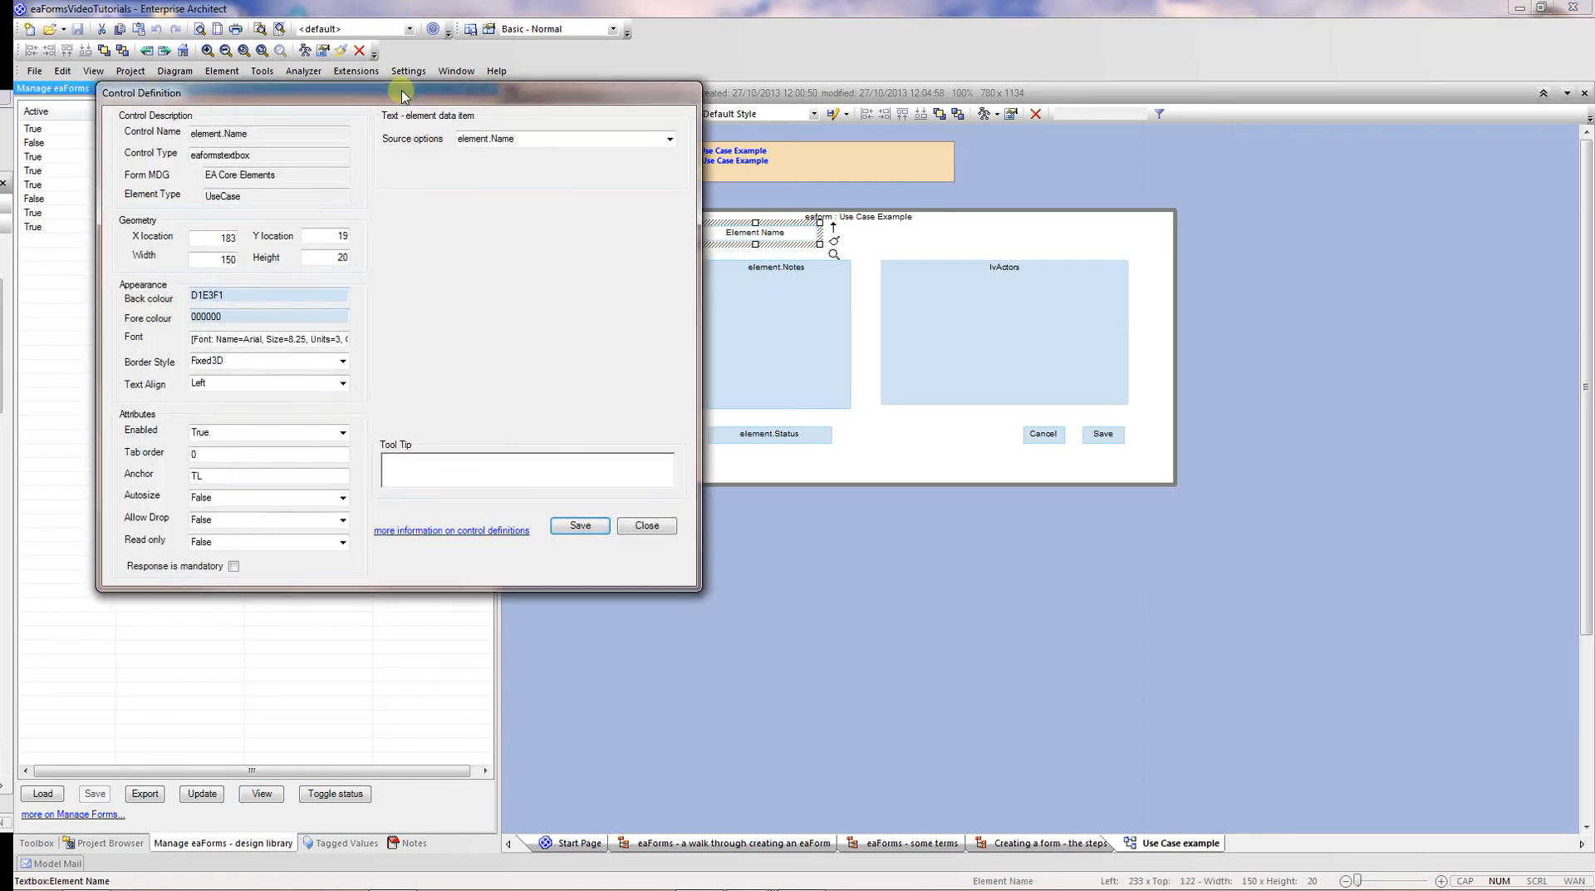
drag(400, 90, 772, 239)
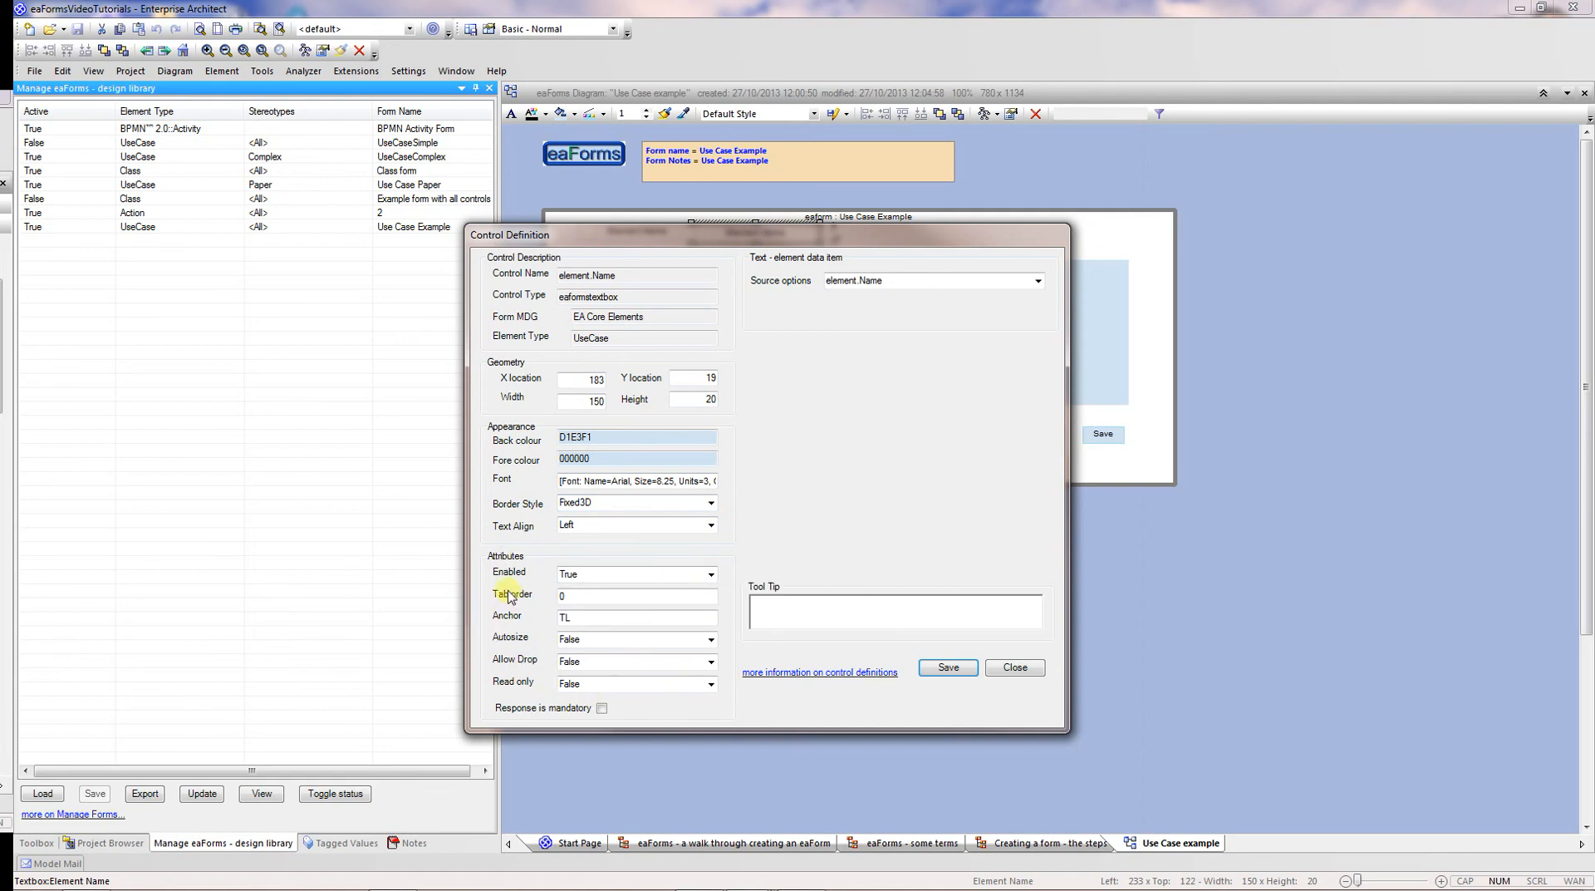
click(1037, 281)
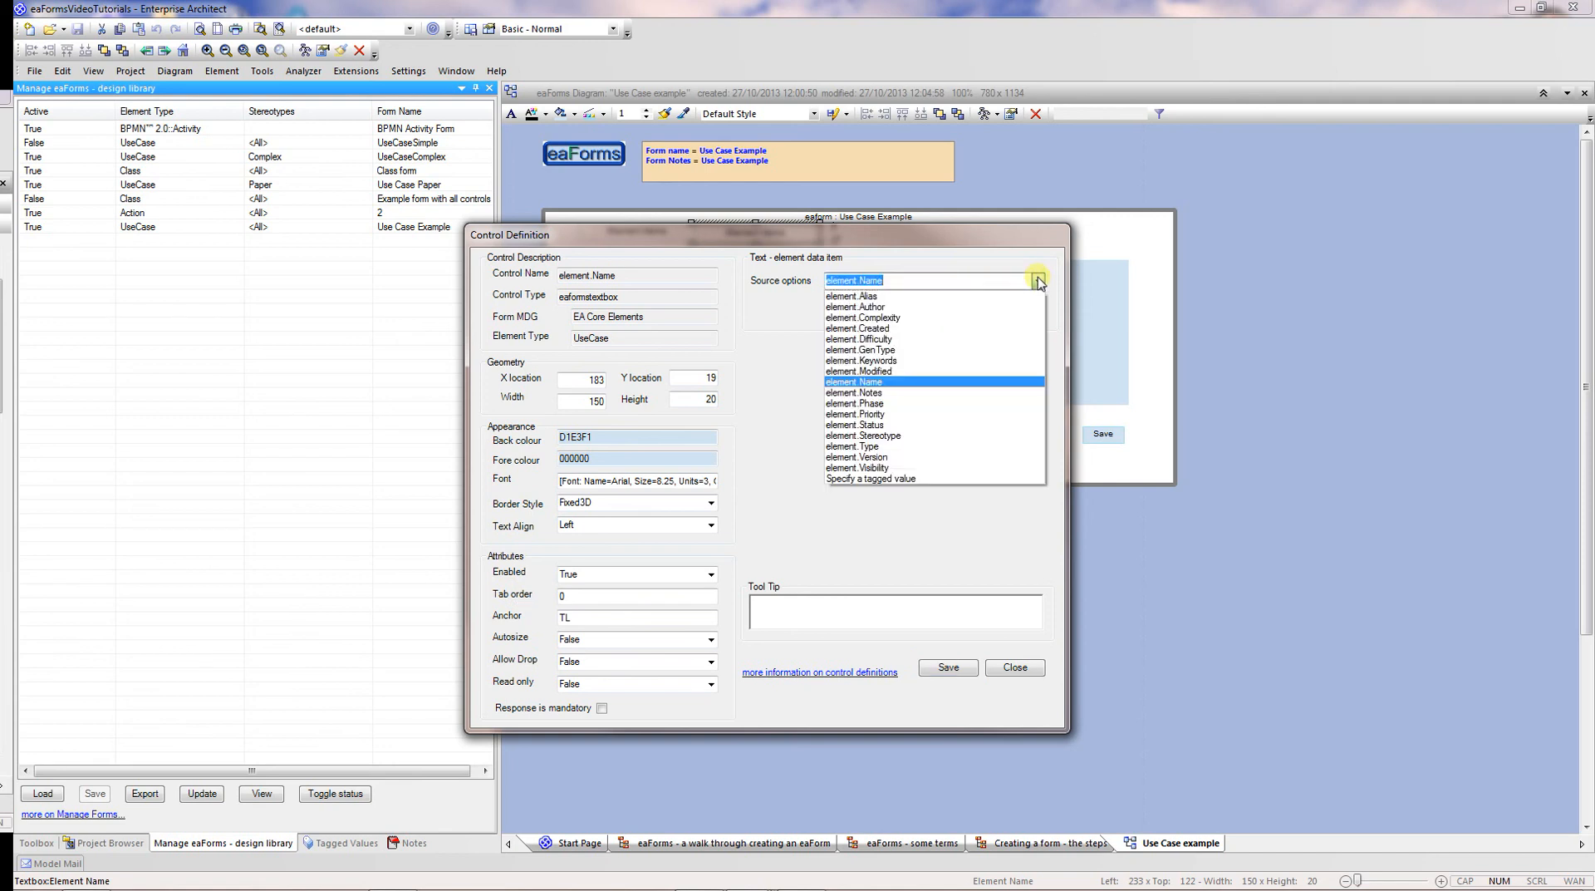
click(1037, 281)
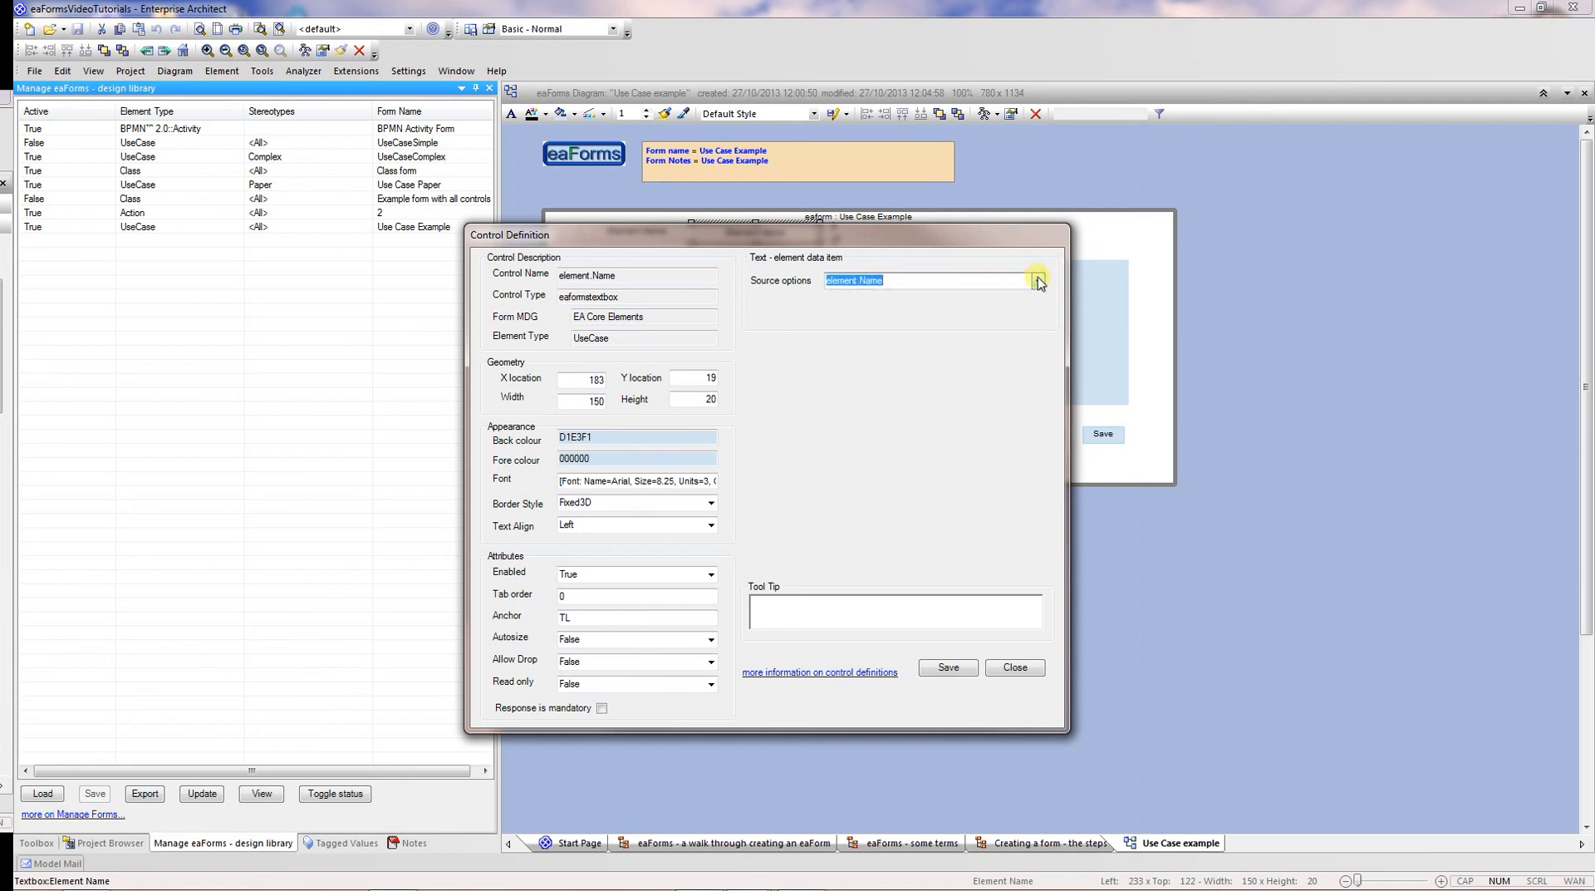
click(776, 617)
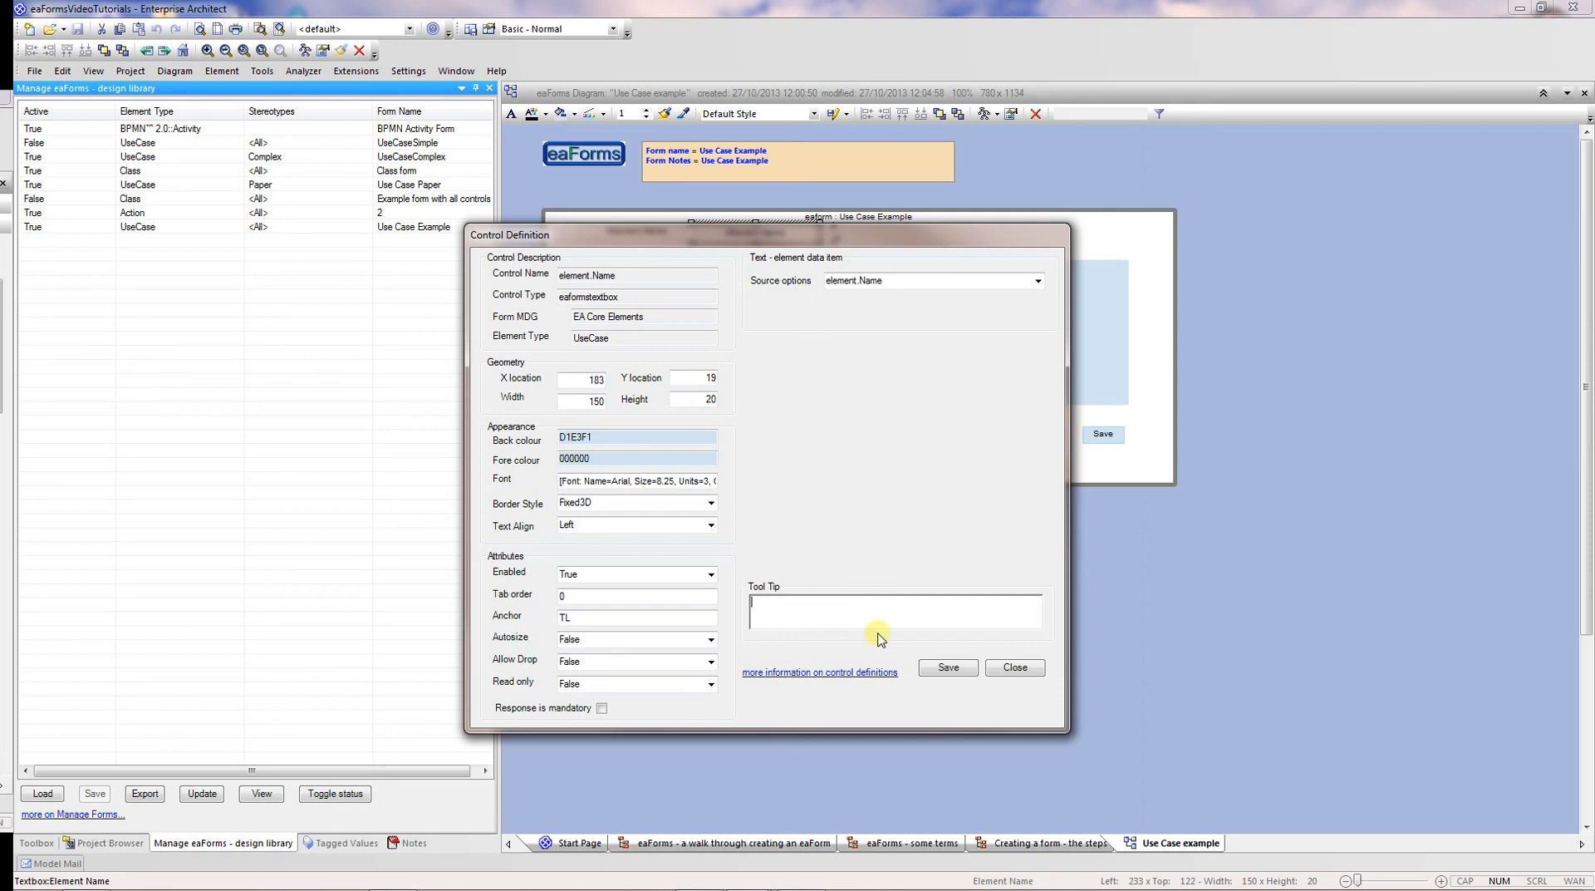
text(This is the element name)
click(948, 667)
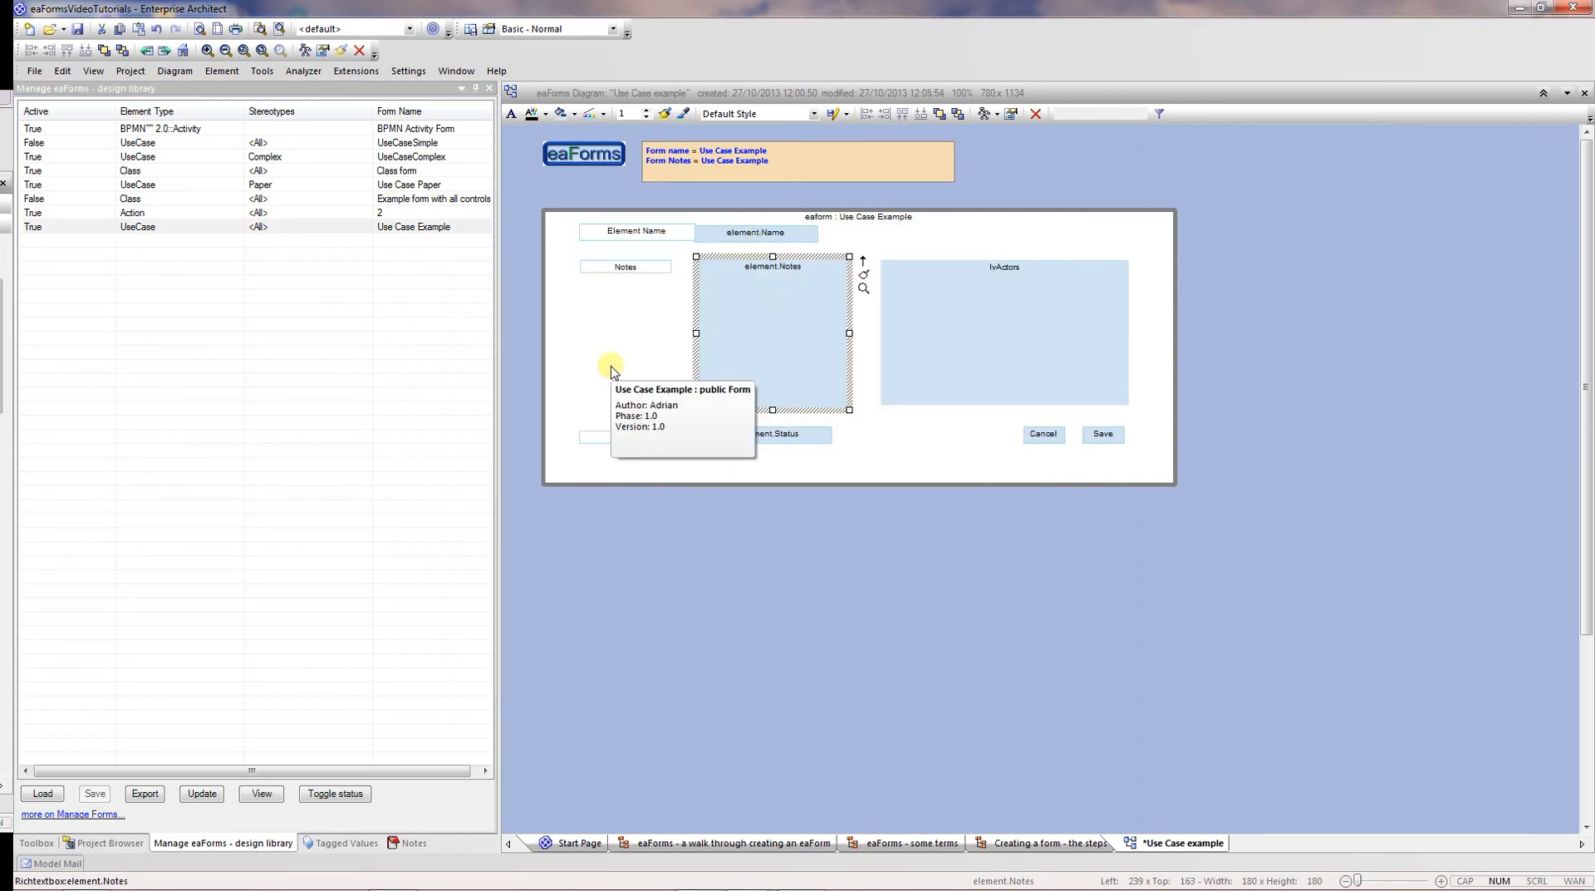
- Preview the Use Case Example form from the design library to check its layout, and close the preview by saving
click(263, 793)
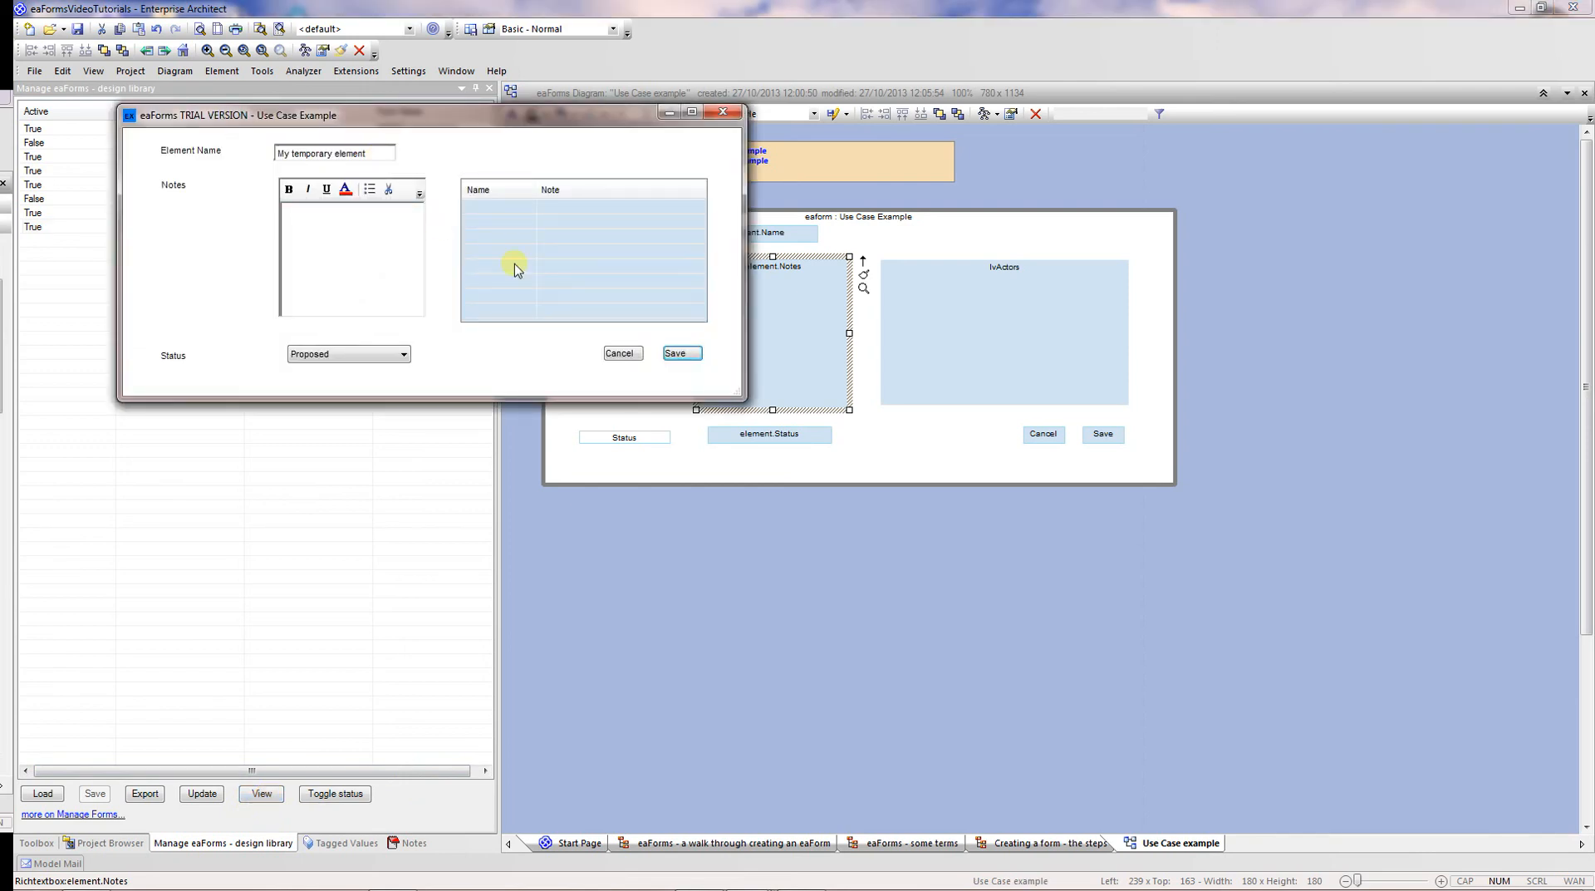
click(675, 354)
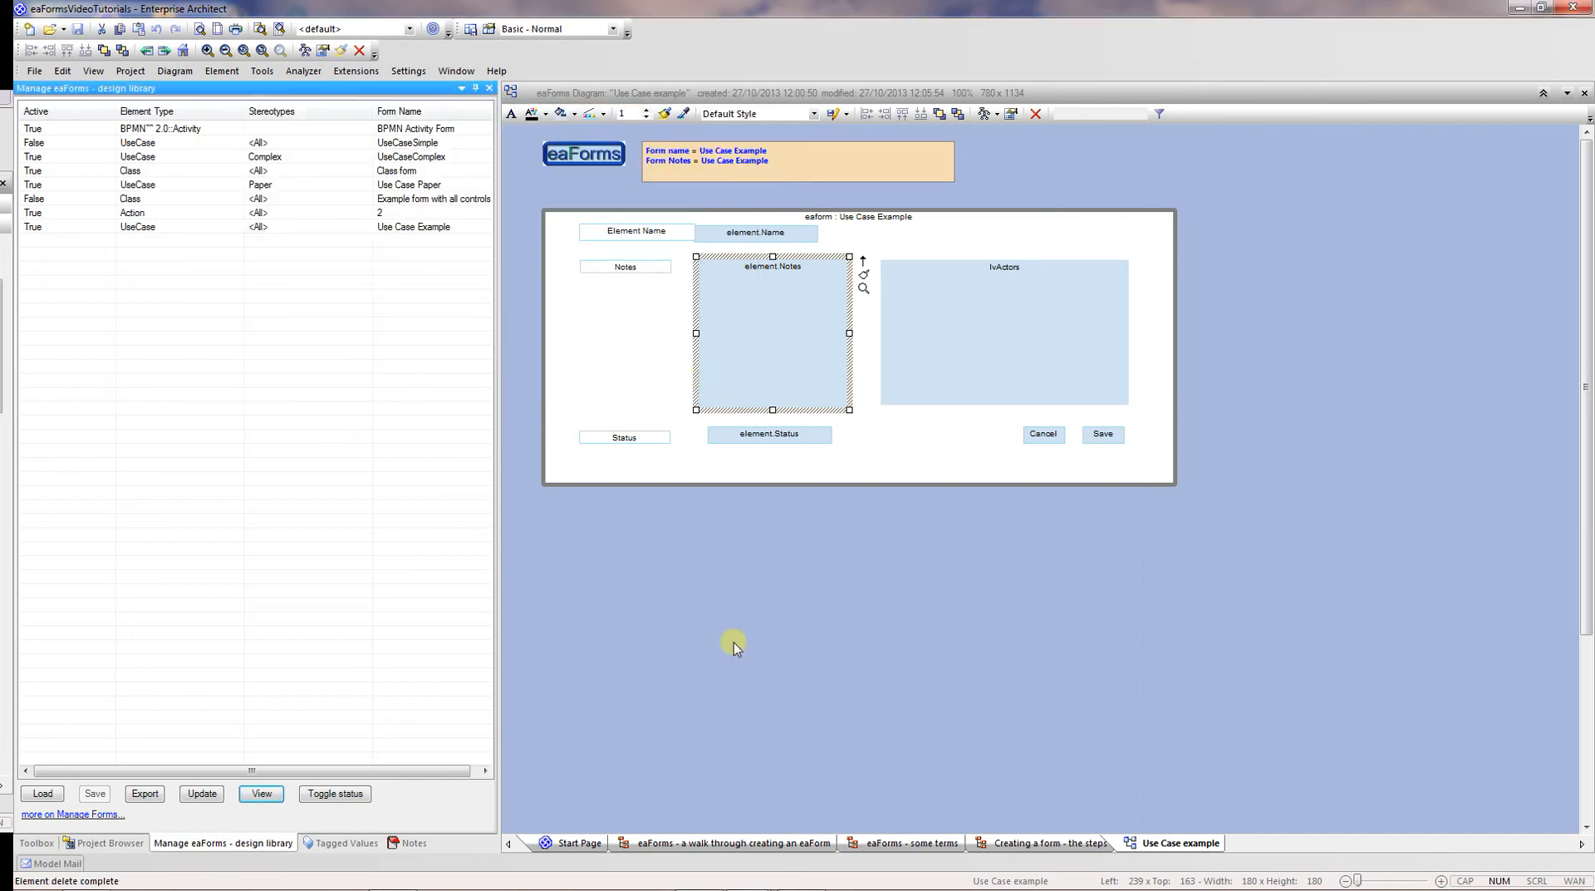